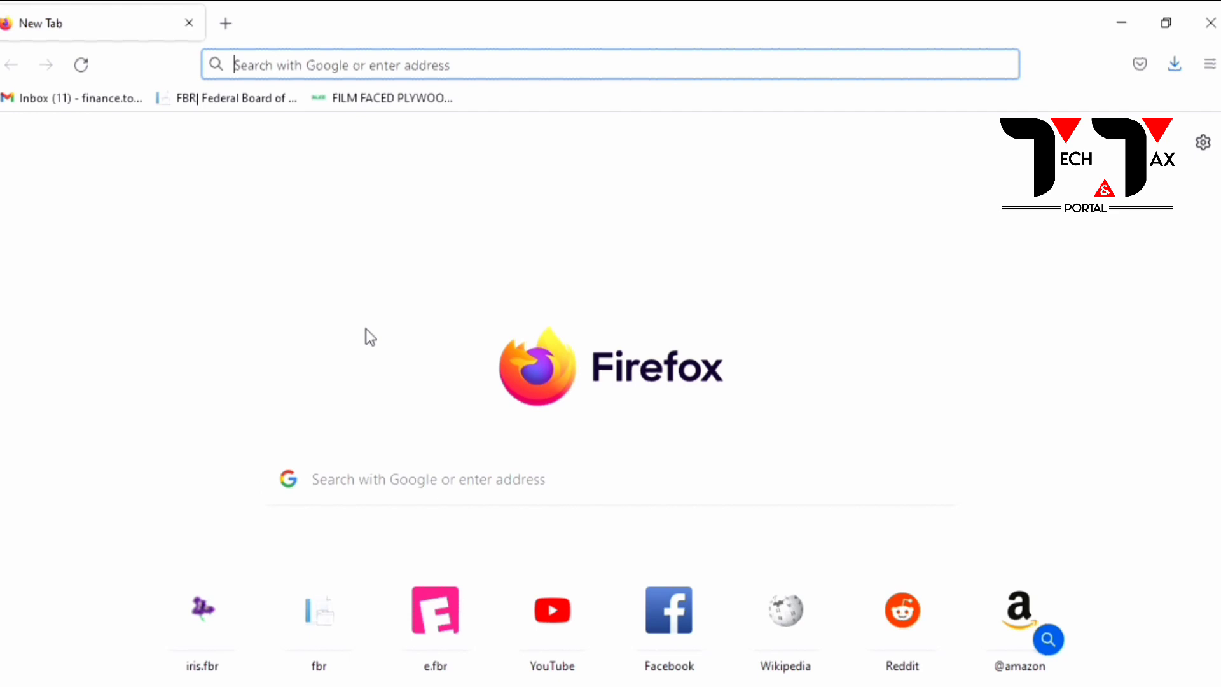
Step: Sign in to FBR IRIS through the Income Tax Return Filing login for users within Pakistan
left_click(241, 100)
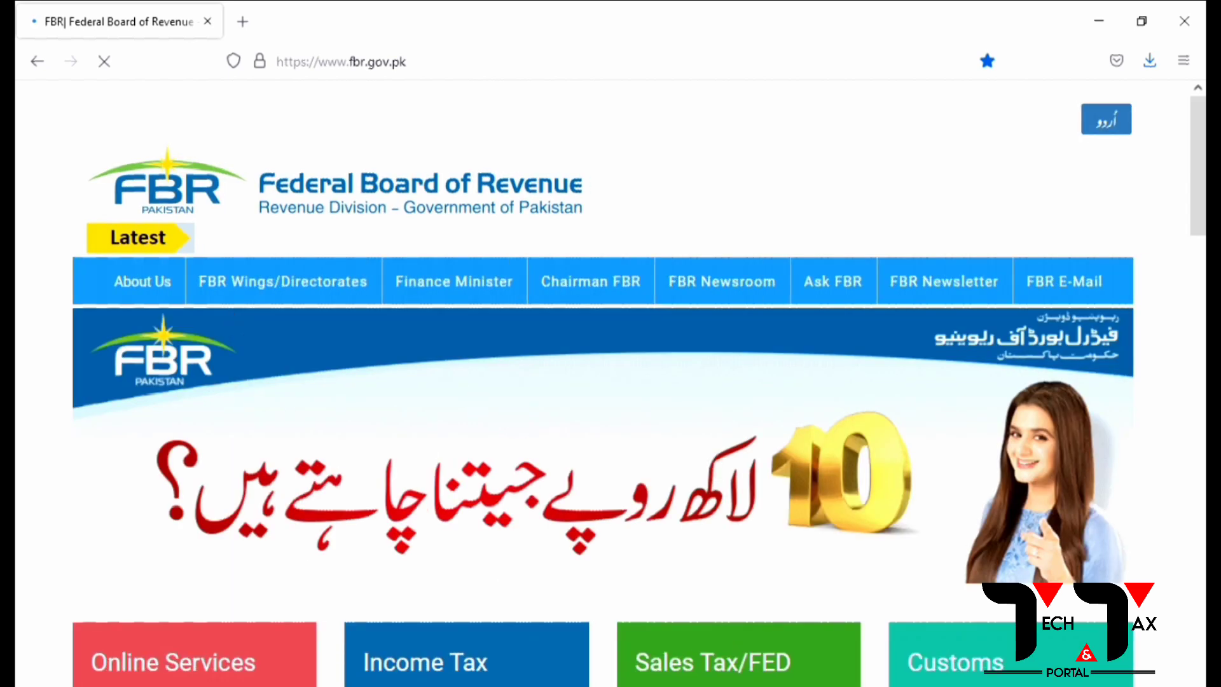
left_click(419, 371)
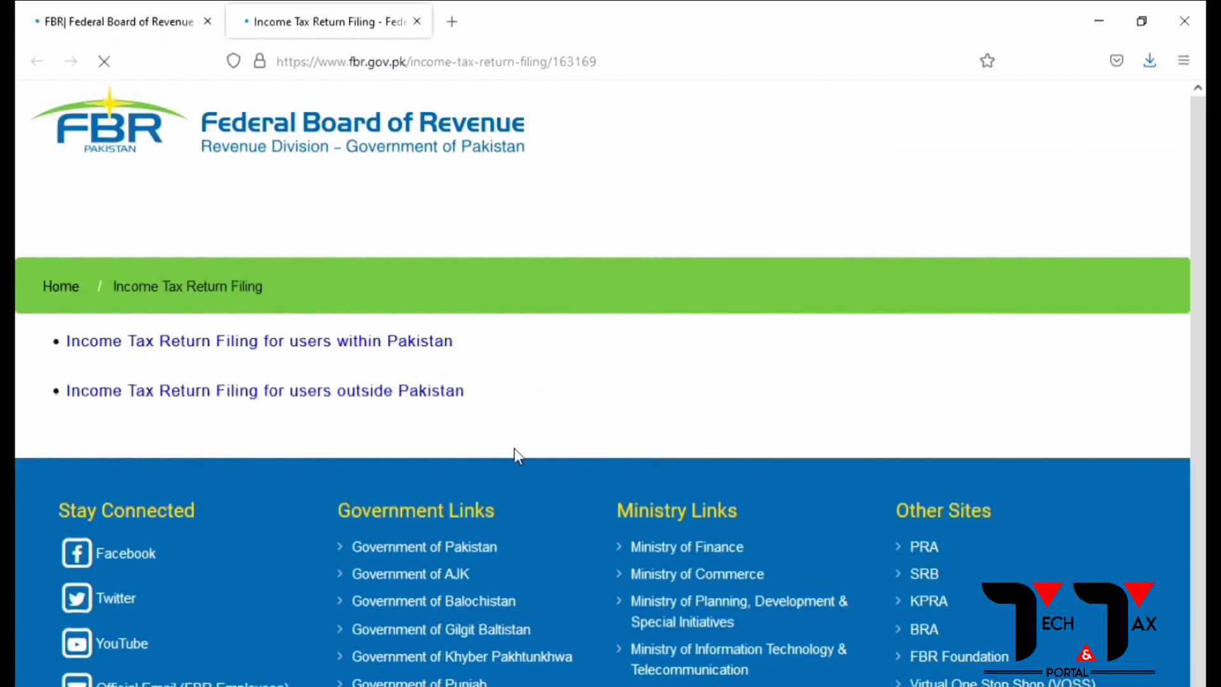
left_click(409, 349)
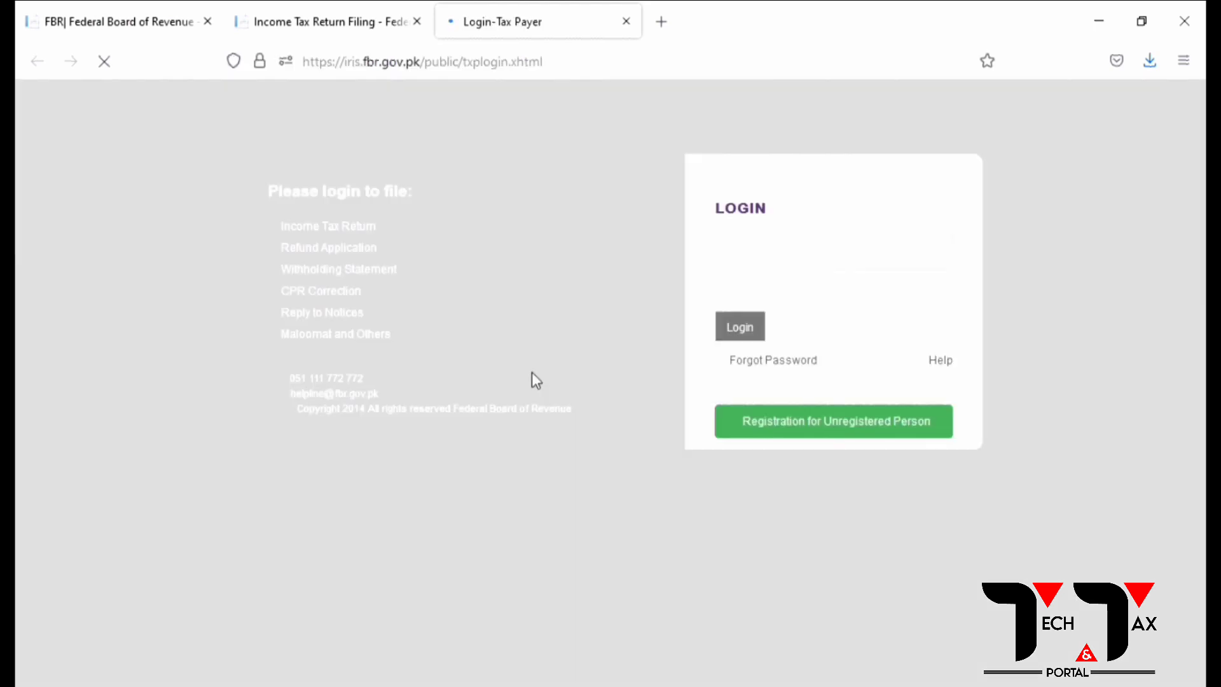
left_click(741, 380)
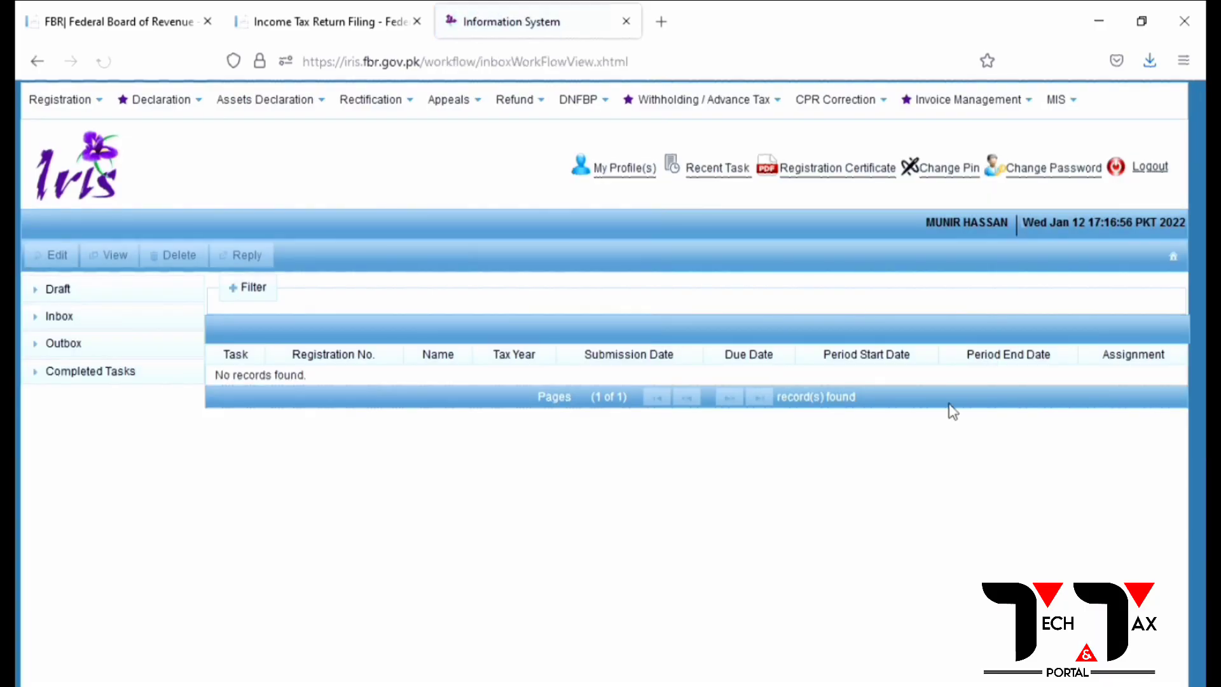
Step: Download the Sales Invoice Template from Invoice Management > Sales Ledger and save the .xlsm file
left_click(947, 100)
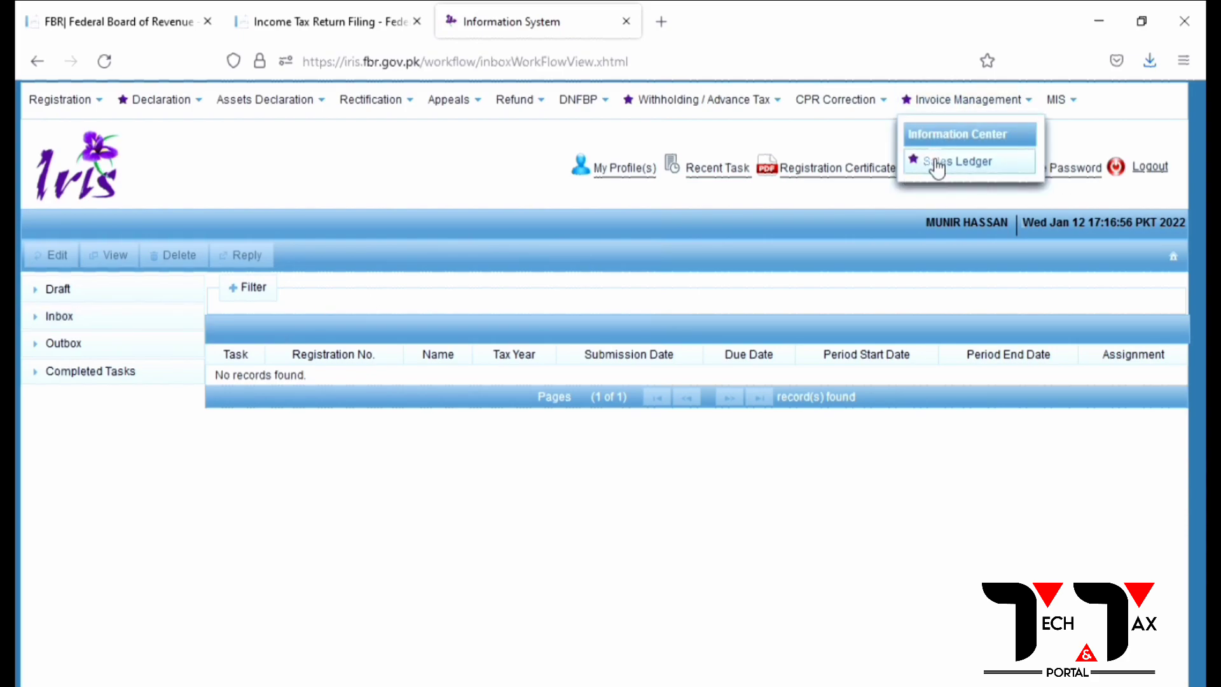
left_click(940, 164)
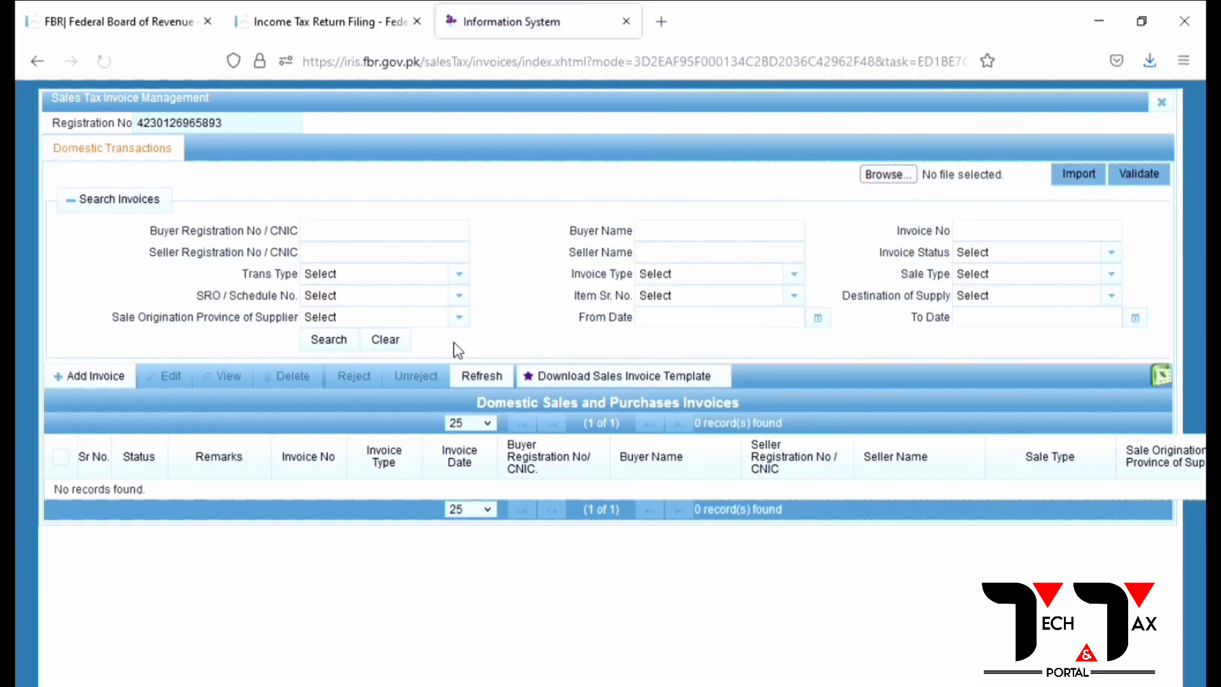
left_click(688, 383)
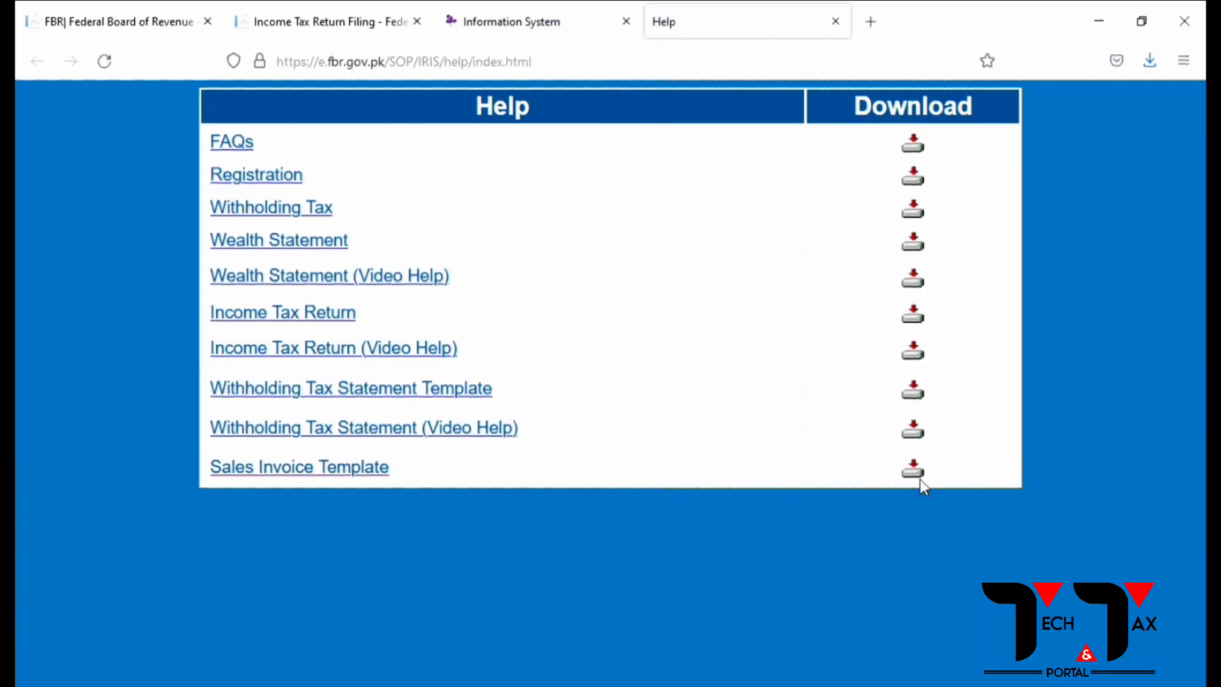
left_click(912, 471)
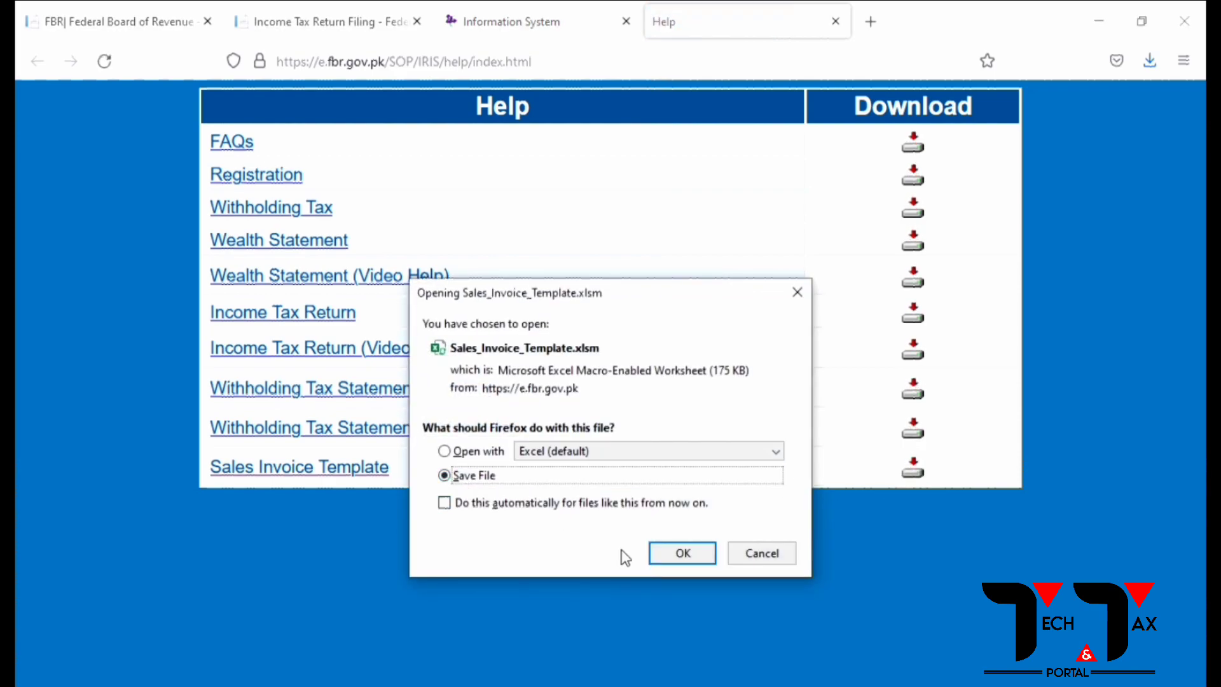
left_click(664, 555)
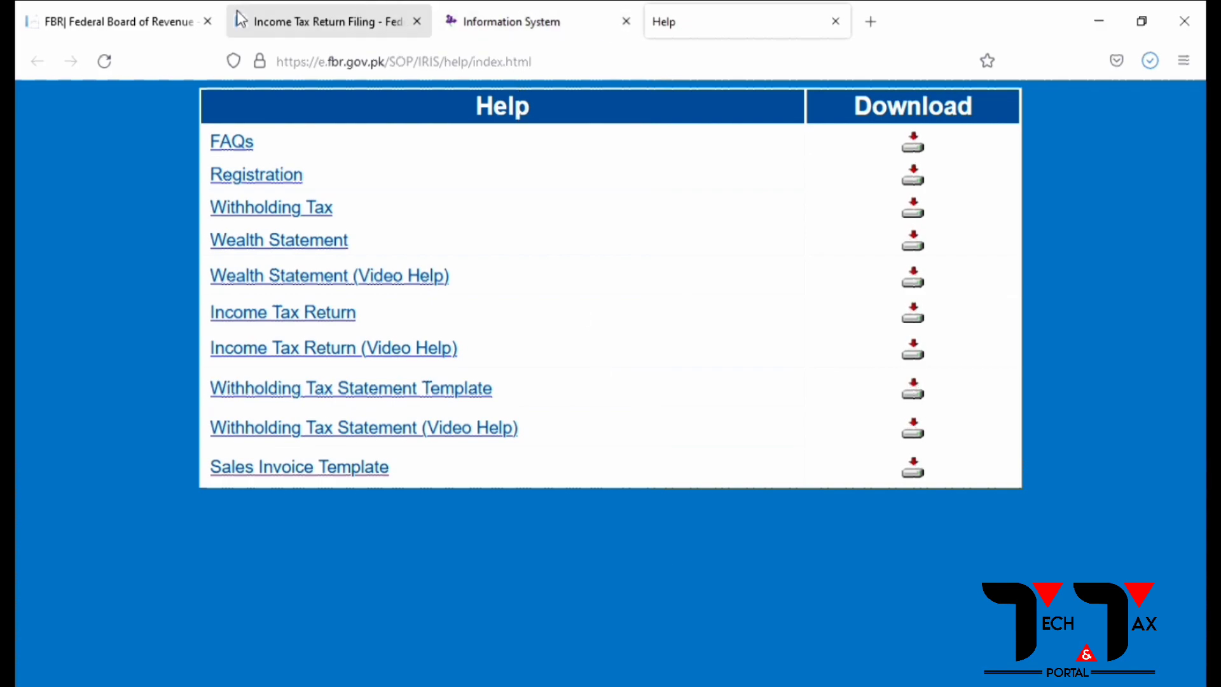
Step: Return to the IRIS login page, close the Help page and show the browser's downloaded files
left_click(301, 21)
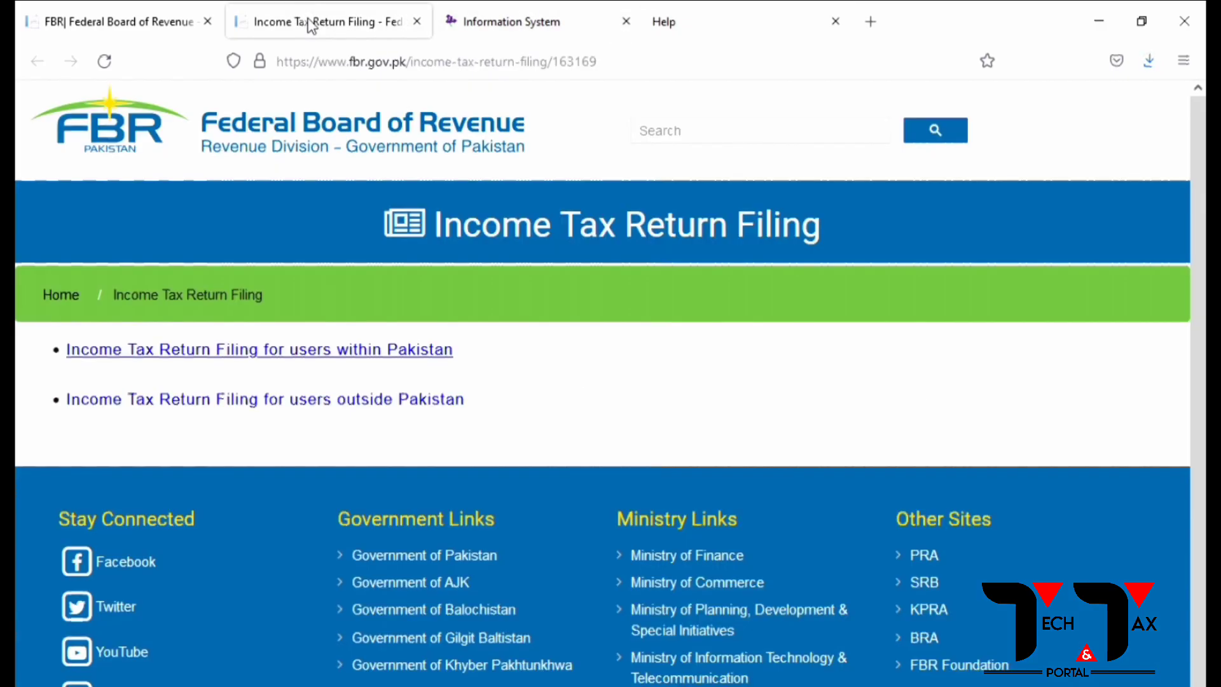
left_click(393, 353)
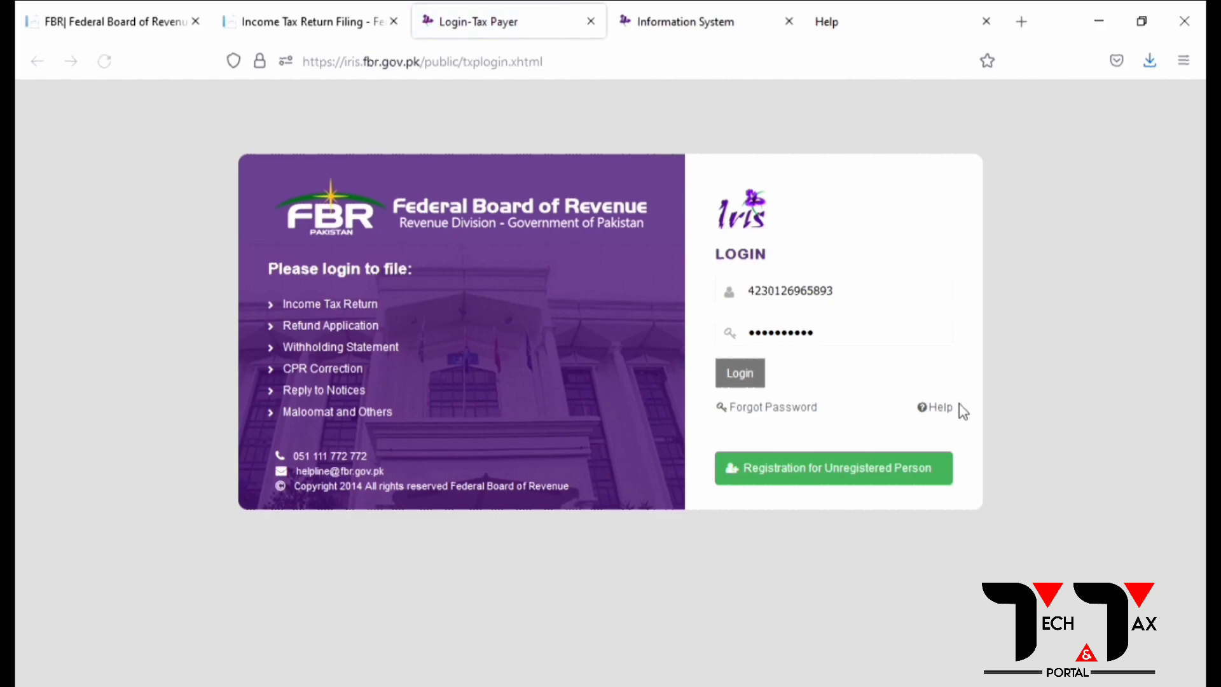
left_click(938, 410)
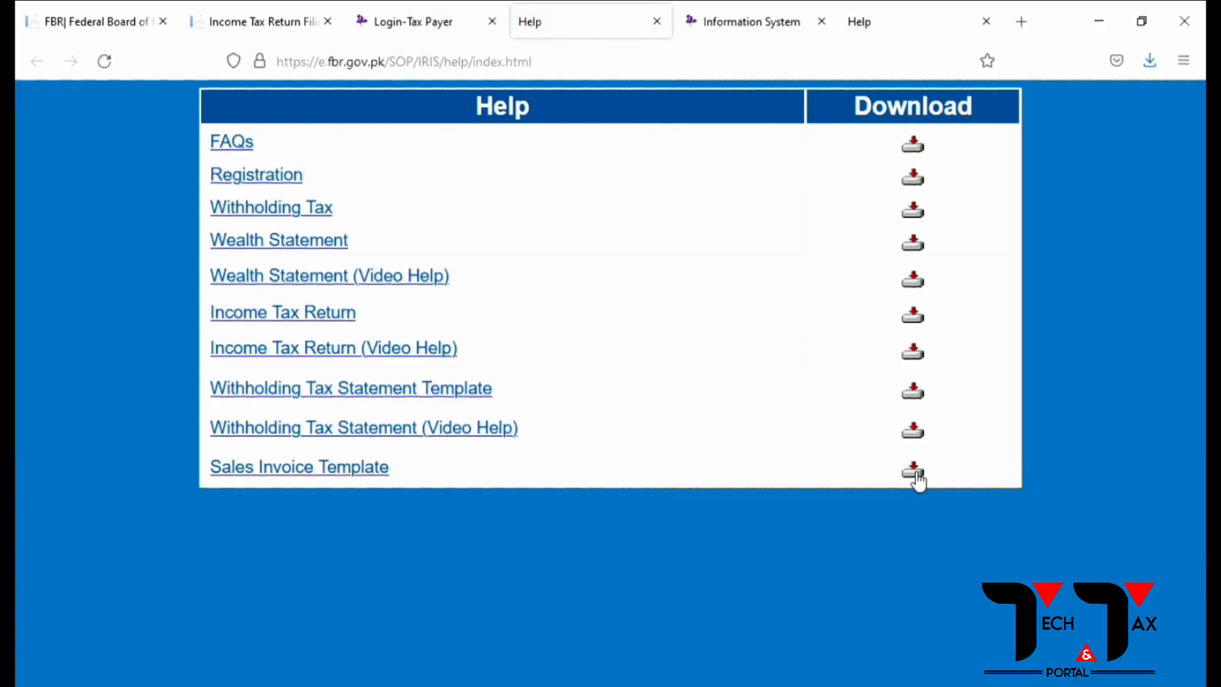
left_click(657, 21)
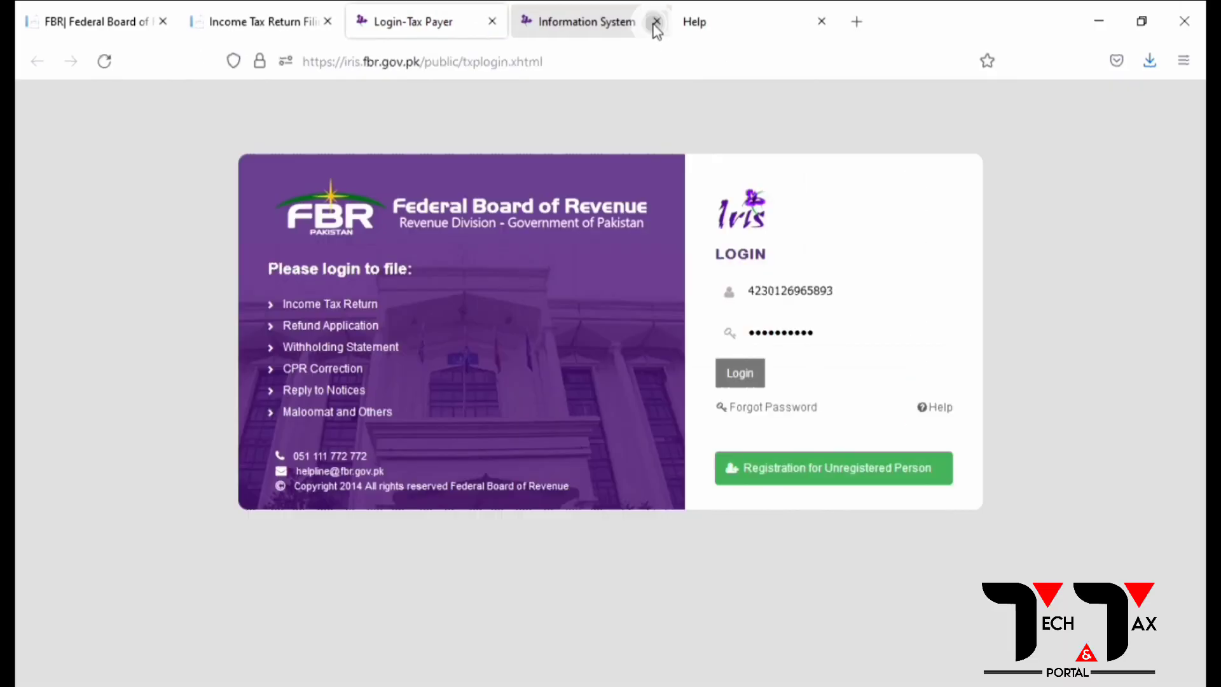
left_click(1148, 62)
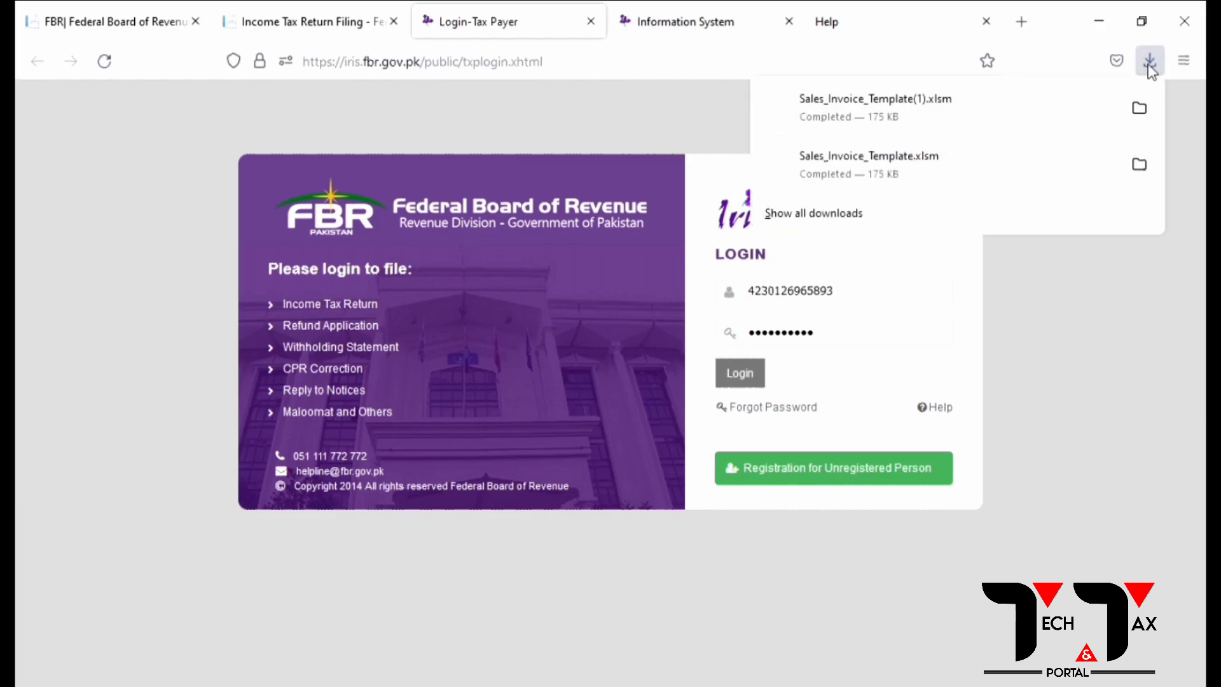
Step: Open Sales_Invoice_Template.xlsm from Downloads and dismiss the Office activation notice
left_click(849, 165)
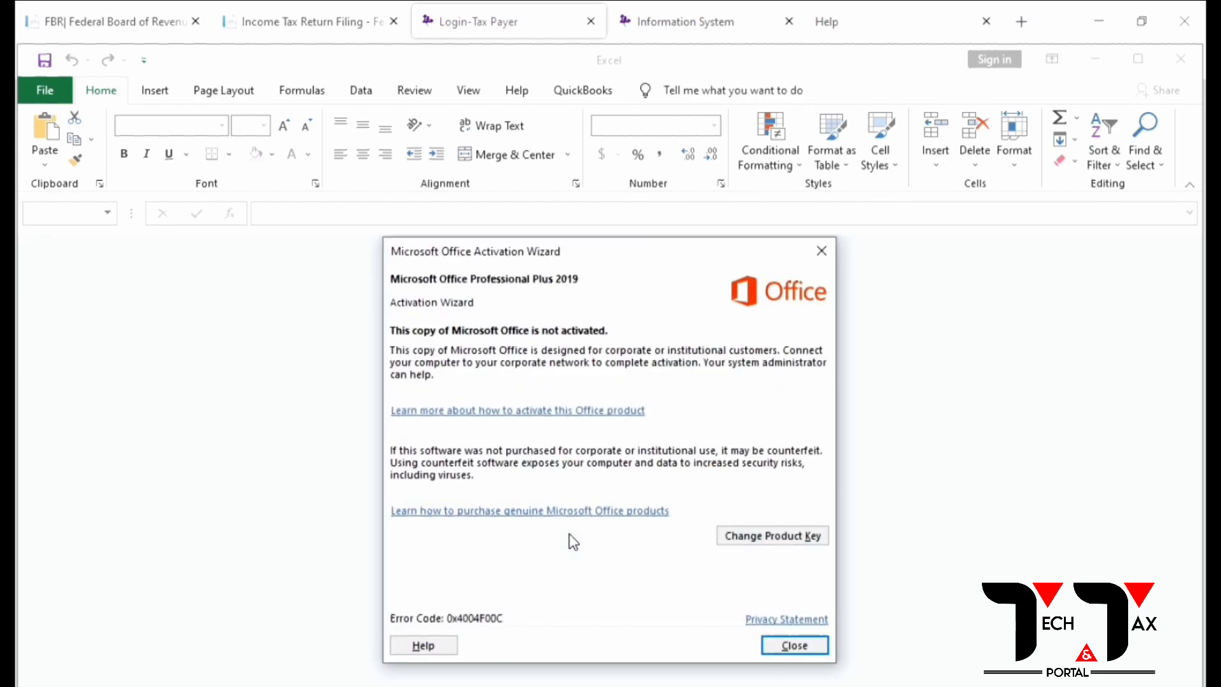
left_click(795, 645)
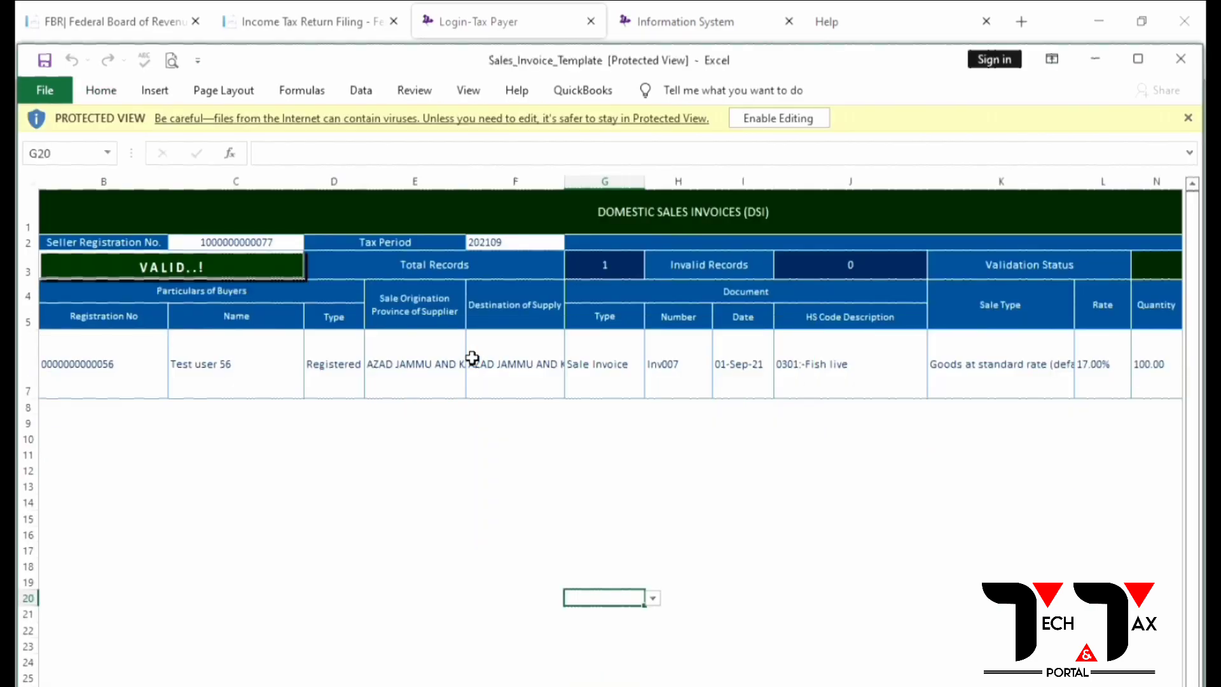
Step: Enable editing and active content in the maximized template workbook
left_click(779, 118)
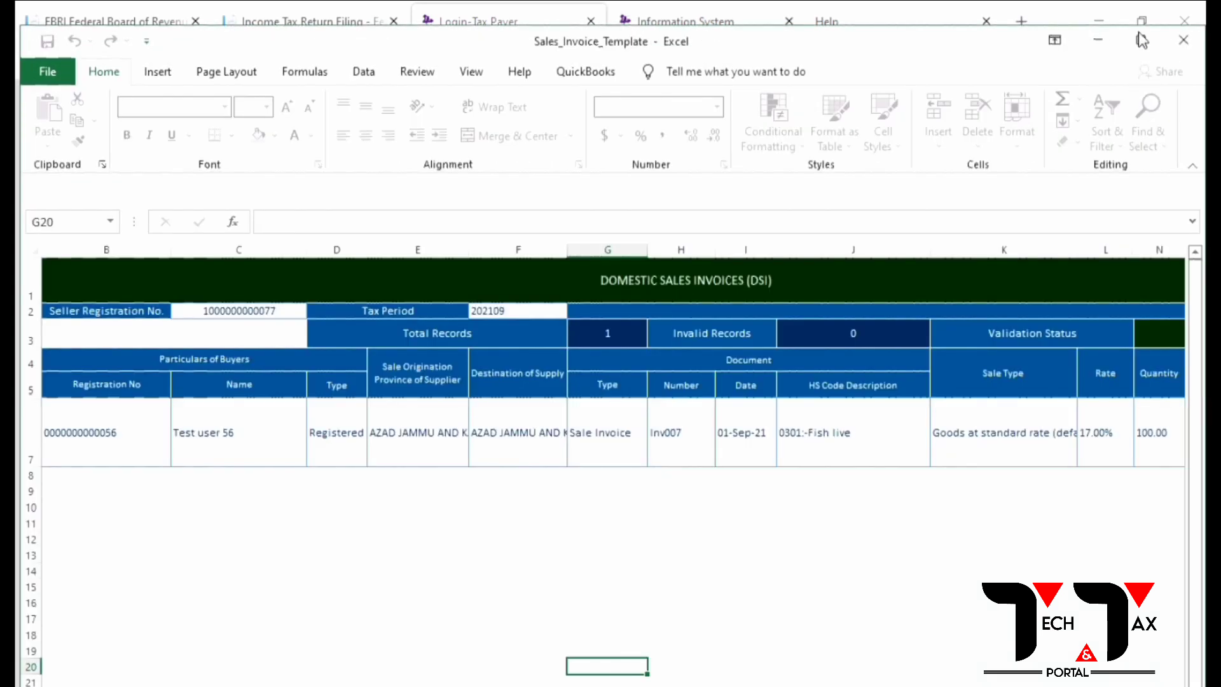
left_click(1141, 40)
left_click(547, 167)
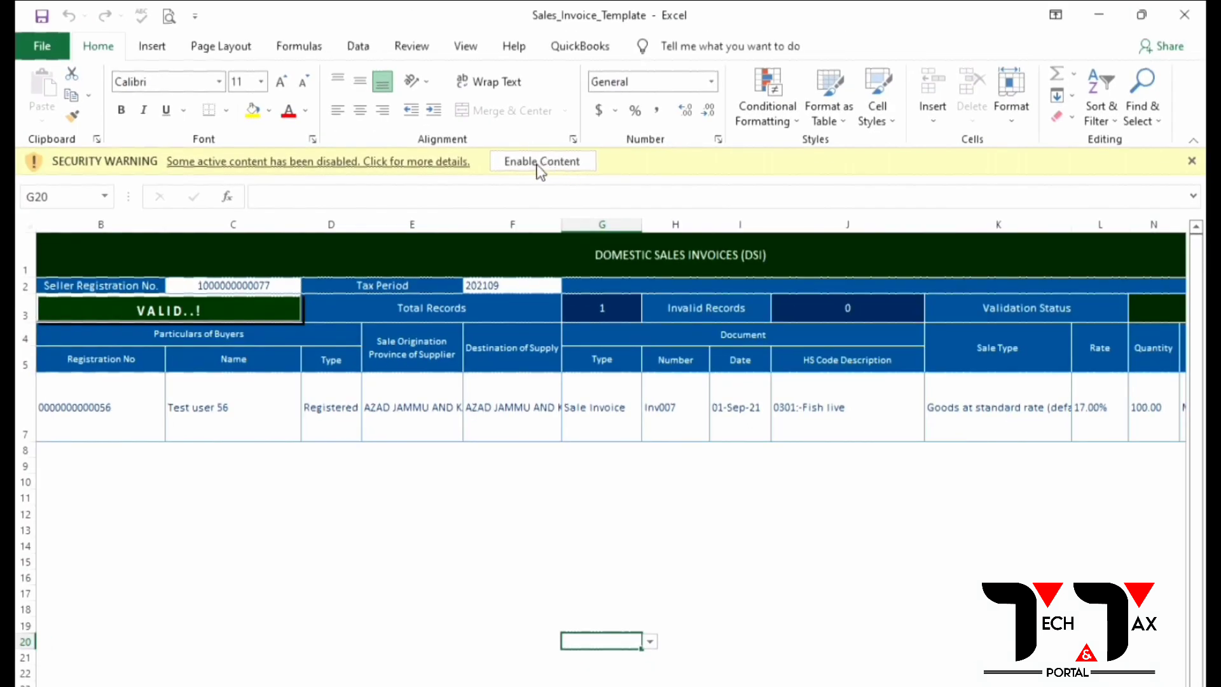
Step: Set the supplier province in E7 to SINDH
left_click(122, 373)
left_click(194, 494)
left_click(101, 379)
left_click(411, 380)
left_click(171, 378)
left_click(159, 379)
left_click(344, 379)
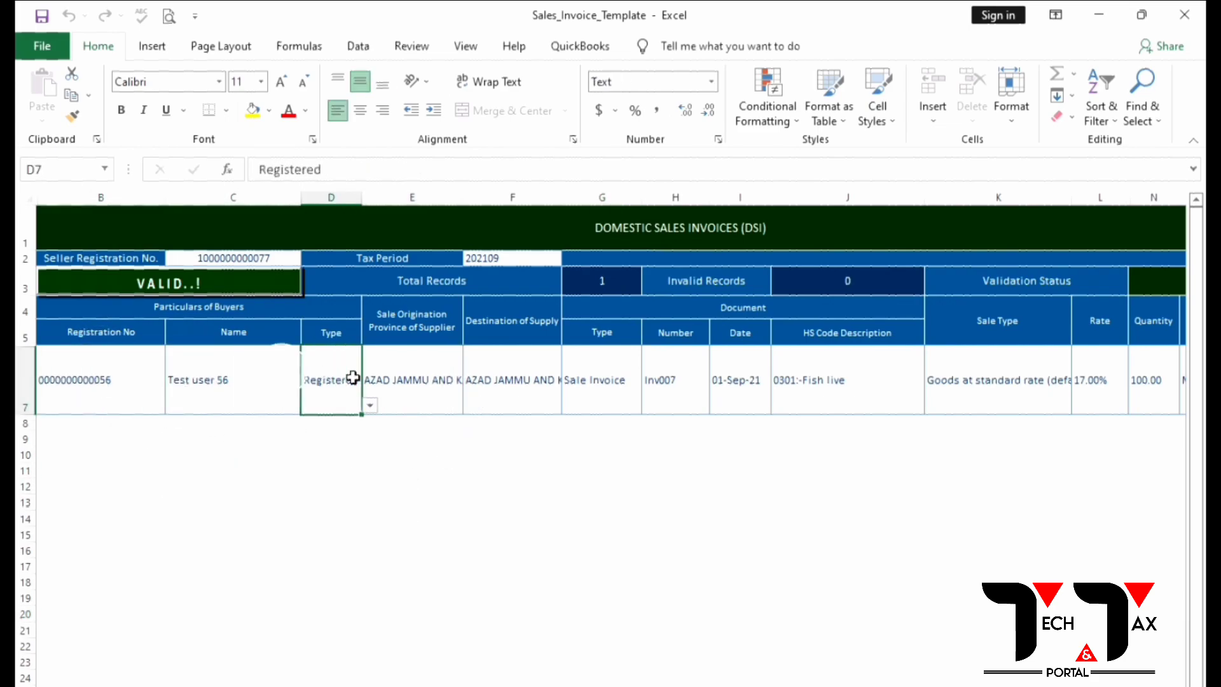
left_click(409, 375)
left_click(471, 406)
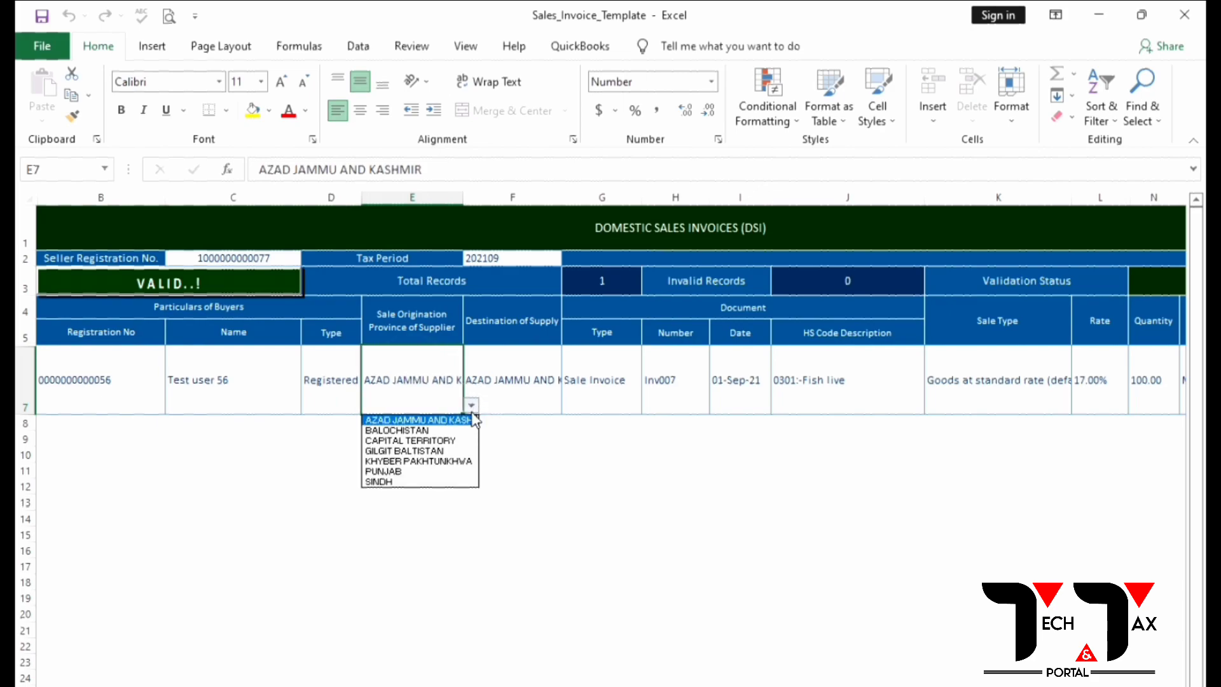
left_click(402, 471)
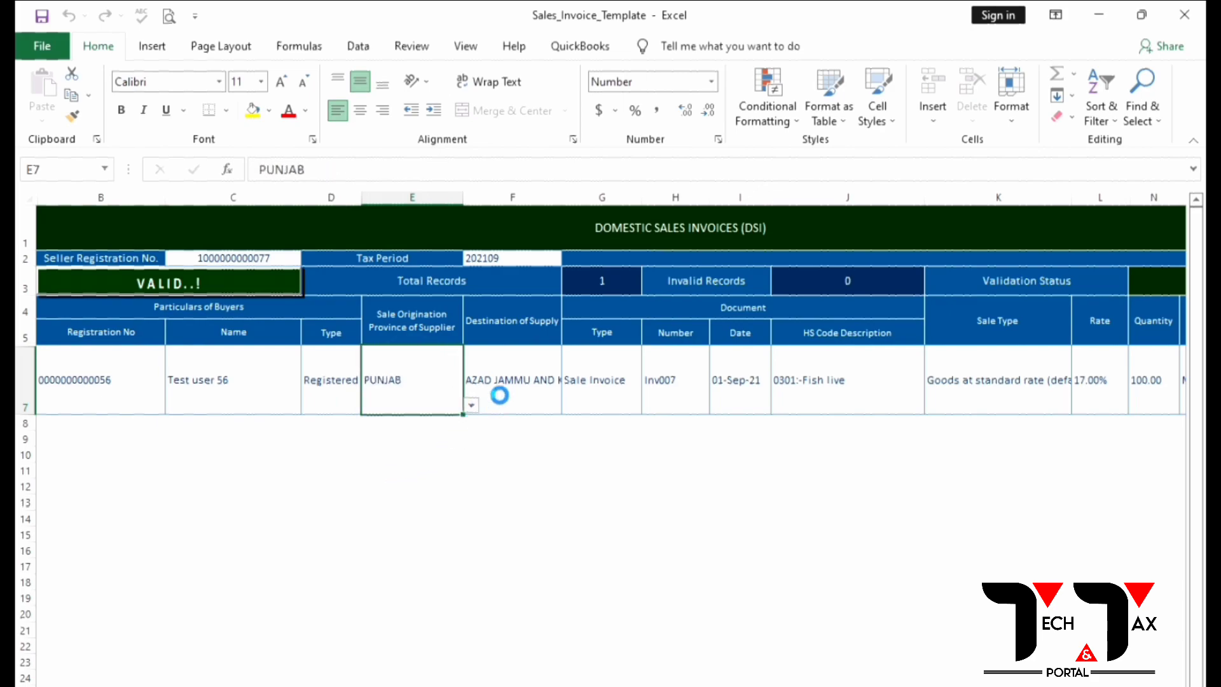
left_click(471, 405)
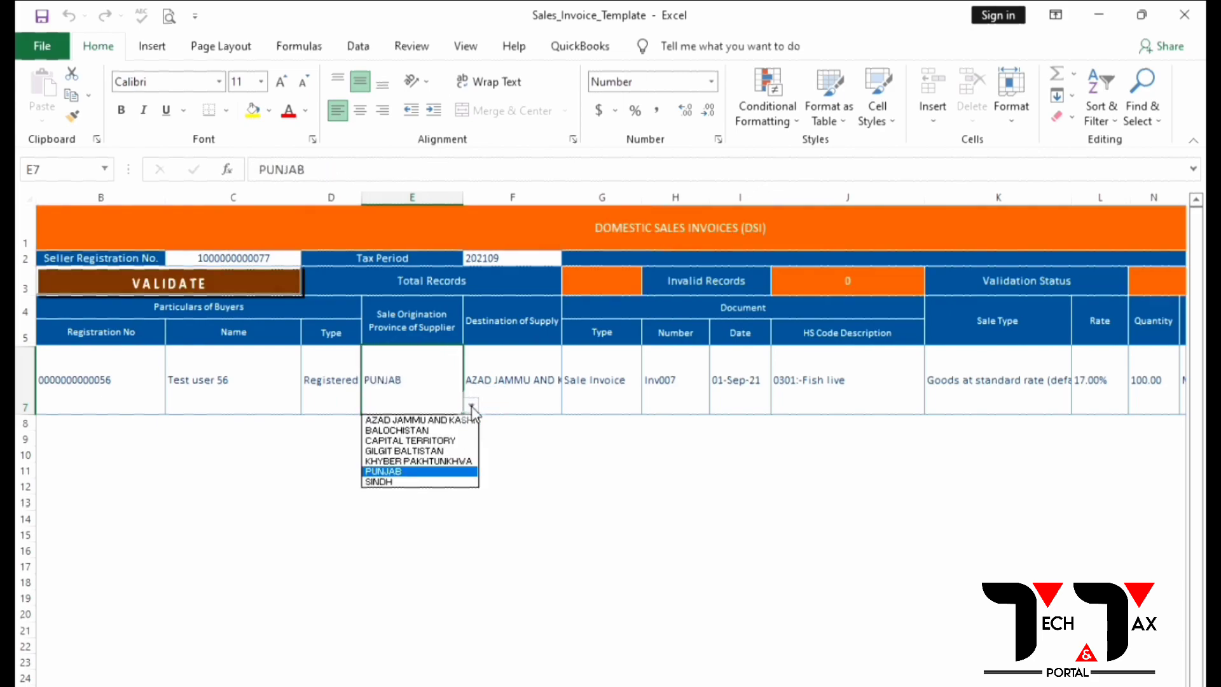
left_click(399, 481)
Step: Change the tax period date in F2 to 01-12-2021 for period 202112
left_click(516, 261)
left_click(288, 169)
key("BackSpace")
key("BackSpace")
type("12-")
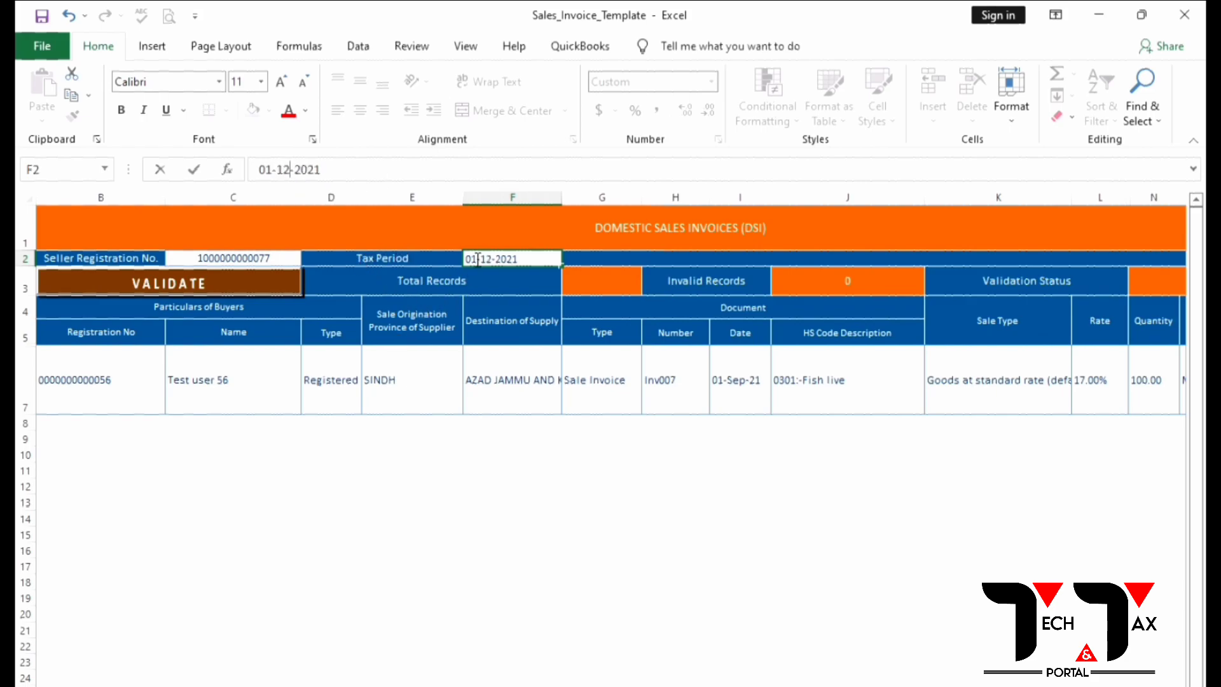
left_click(579, 331)
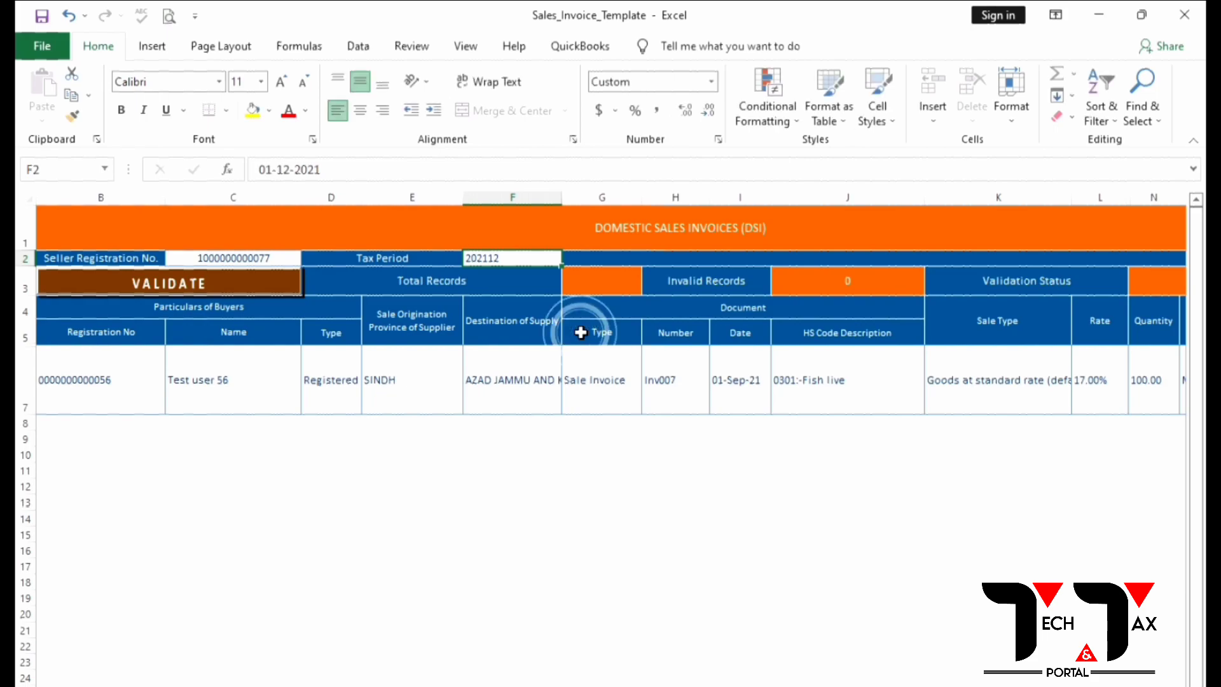
Step: Set the Destination of Supply in F7 to PUNJAB
left_click(656, 384)
left_click(725, 384)
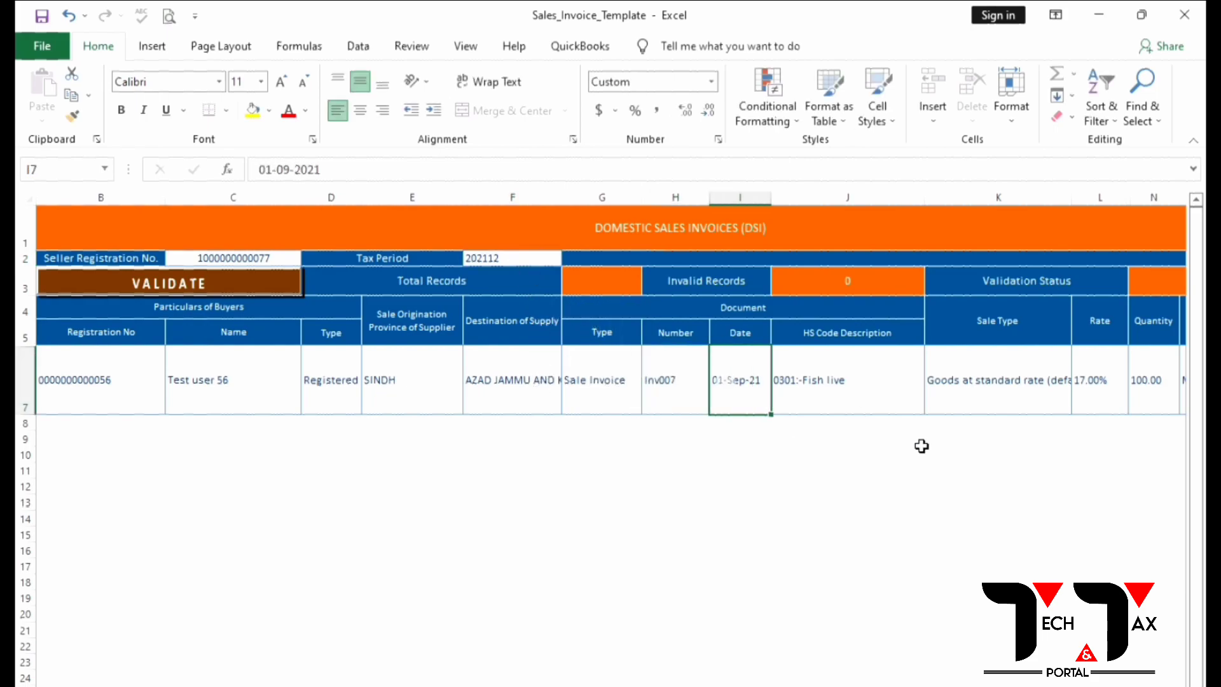
key("Left")
key("Left")
key("Left")
key("Left")
key("Left")
key("Left")
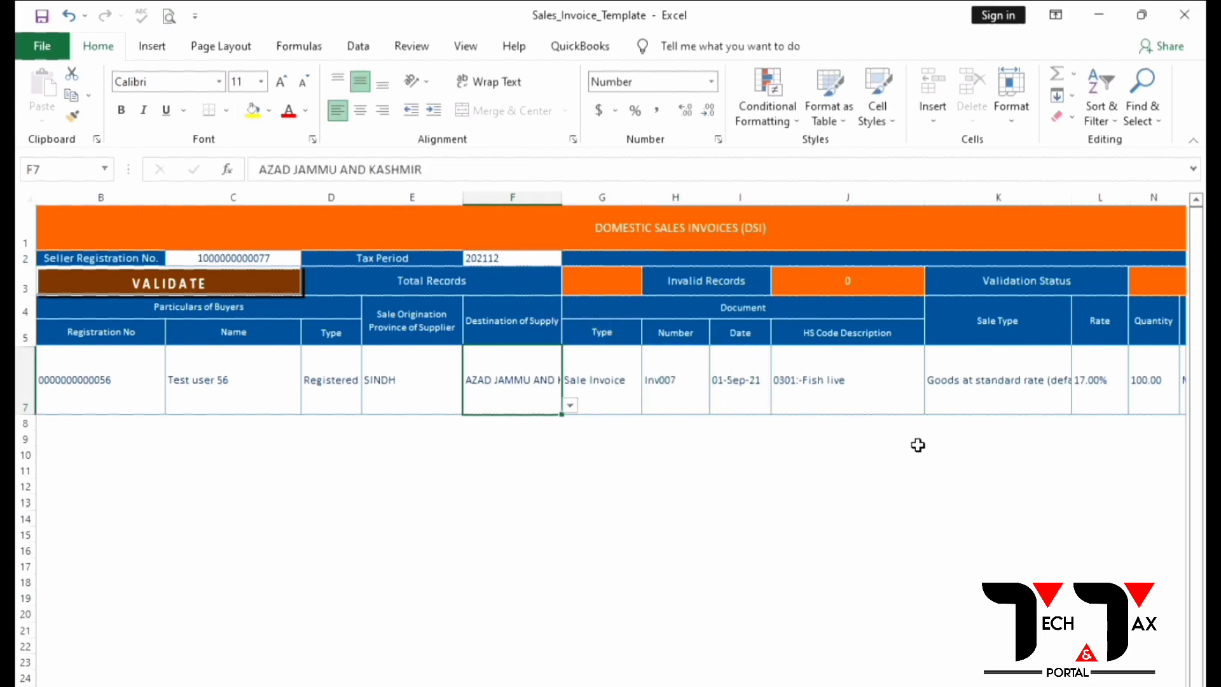
key("Right")
key("Right")
key("Right")
left_click(569, 406)
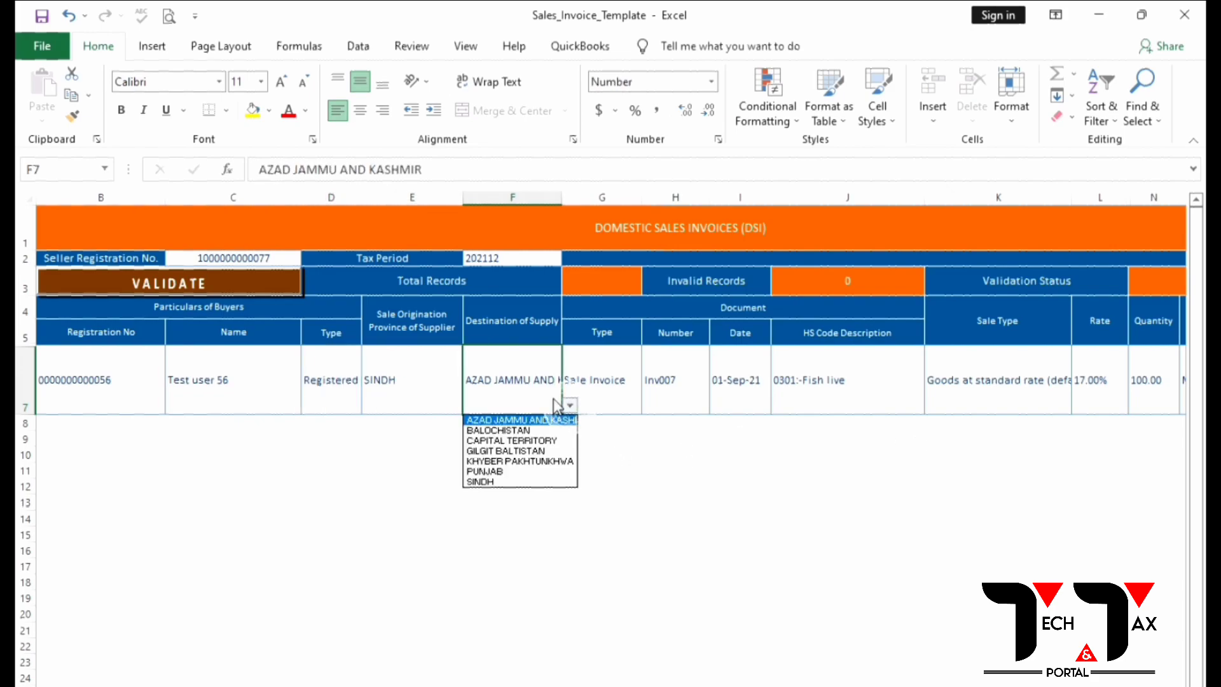
left_click(502, 471)
Step: Select the HS Code Description cell J7 and bring up its HS code choices
left_click(590, 412)
key("Right")
key("Right")
key("Right")
key("Left")
key("Right")
key("Right")
key("Right")
key("Left")
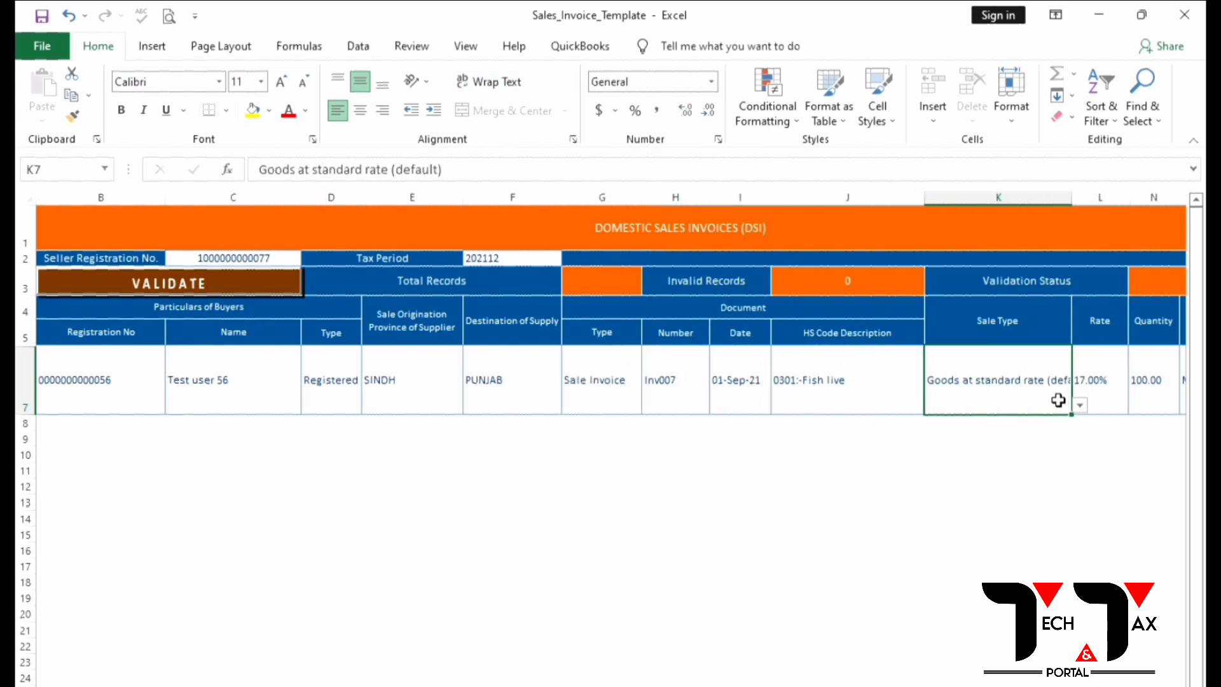
left_click(871, 395)
left_click(932, 404)
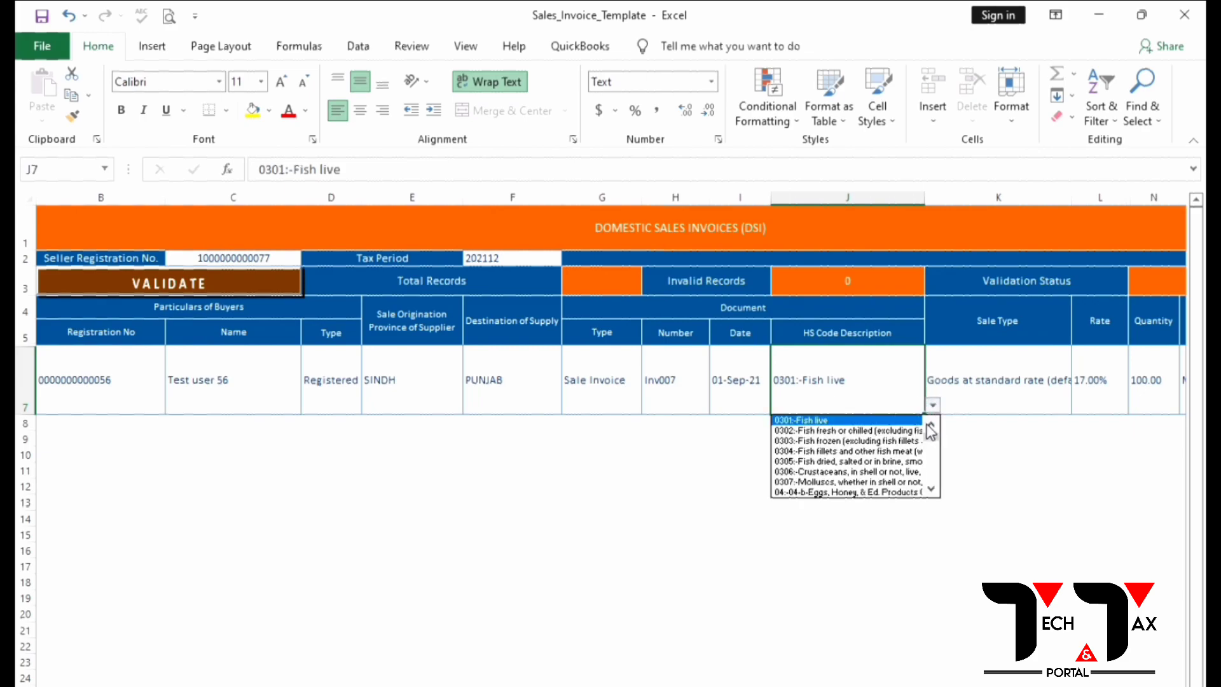
Step: Scroll the J7 HS code list down to 3926 plastics articles and select it
left_click_drag(931, 490, 933, 495)
mouse_move(931, 445)
left_mouse_down()
mouse_move(930, 463)
mouse_move(931, 424)
left_mouse_up()
mouse_move(932, 430)
left_mouse_down()
mouse_move(932, 454)
mouse_move(928, 426)
left_mouse_up()
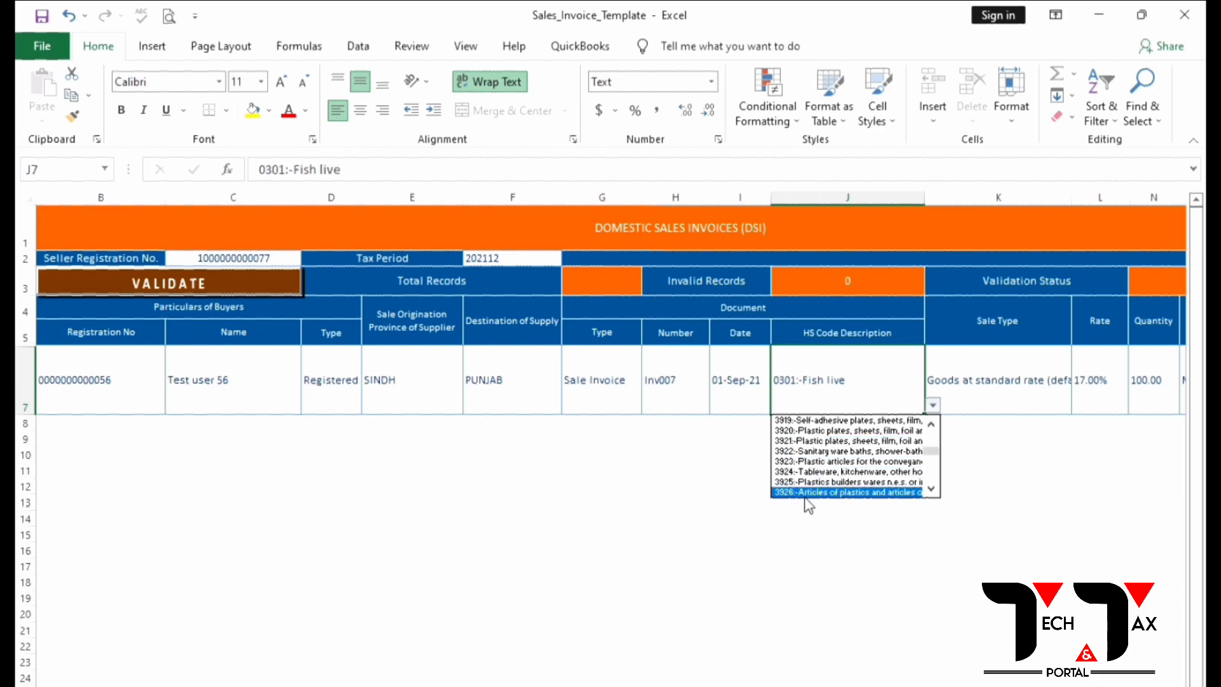
key("Escape")
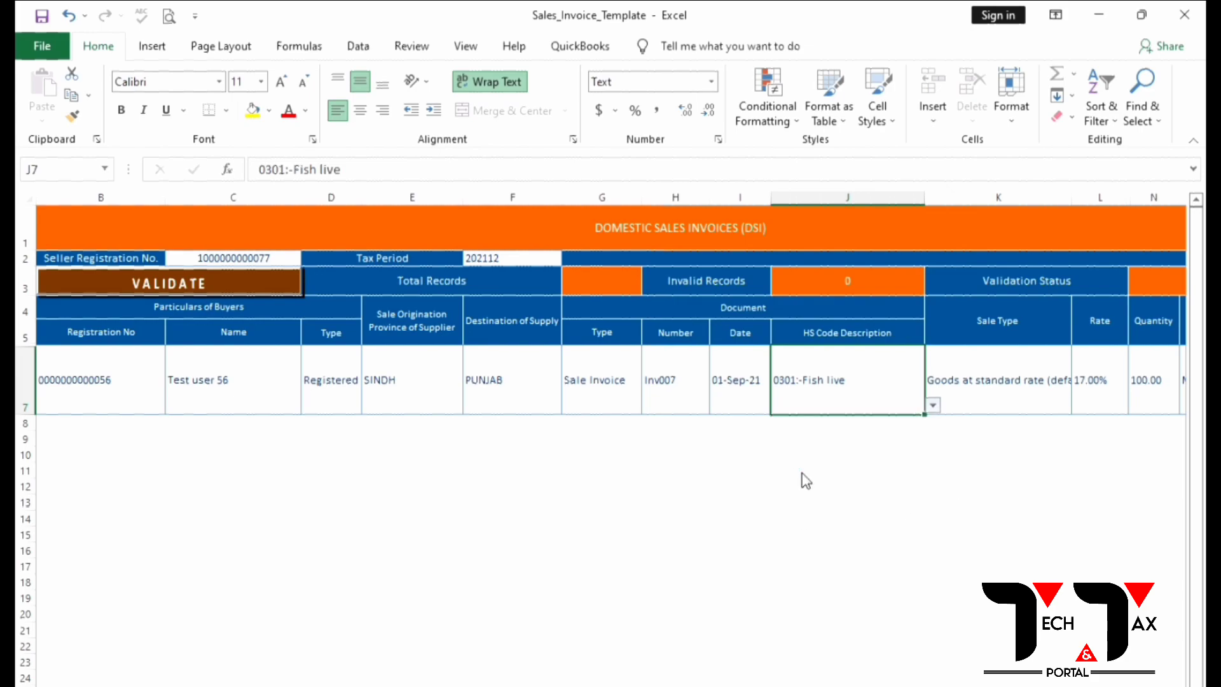
Step: Change the unit of measure in O7 from MT to Bag using the UoM list
left_click(1026, 367)
key("Tab")
key("Tab")
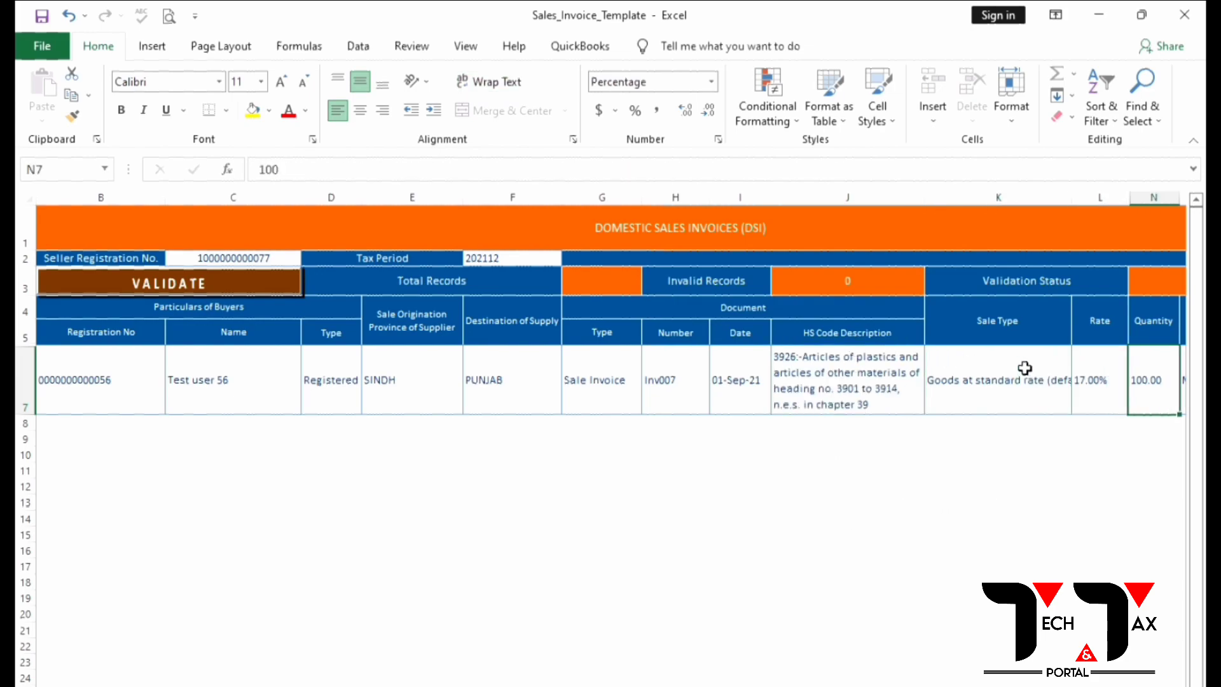
key("Tab")
key("Tab")
key("Tab")
key("shift+Tab")
key("shift+Tab")
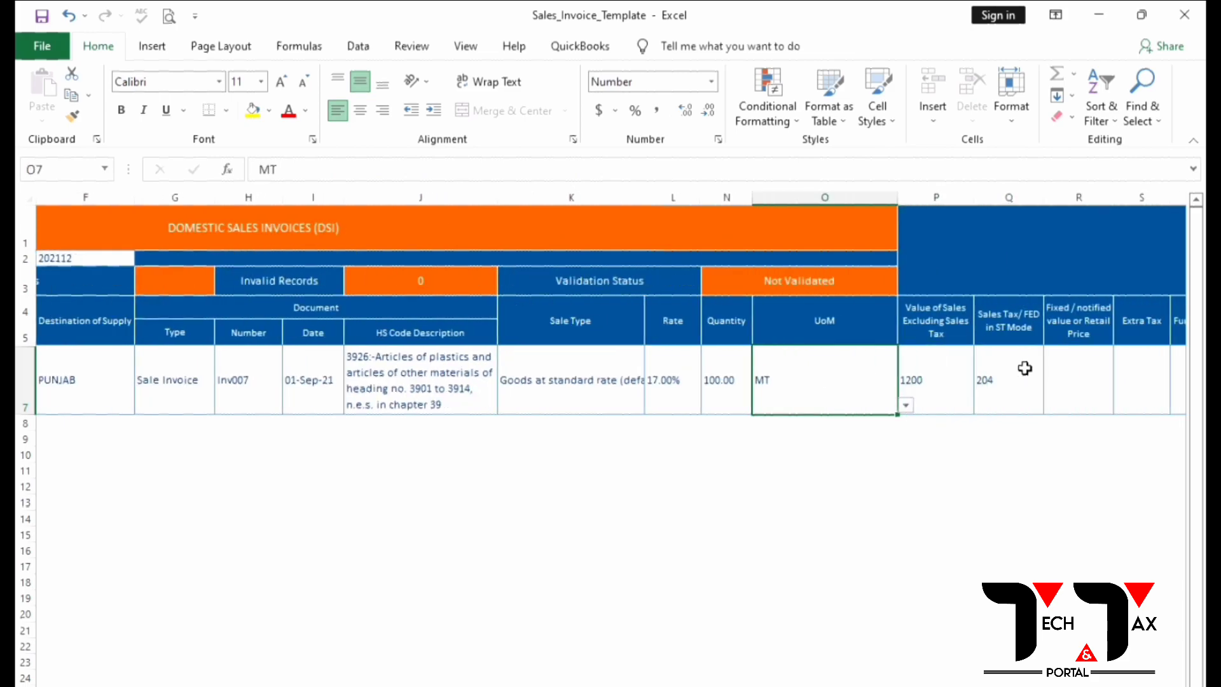
left_click(905, 406)
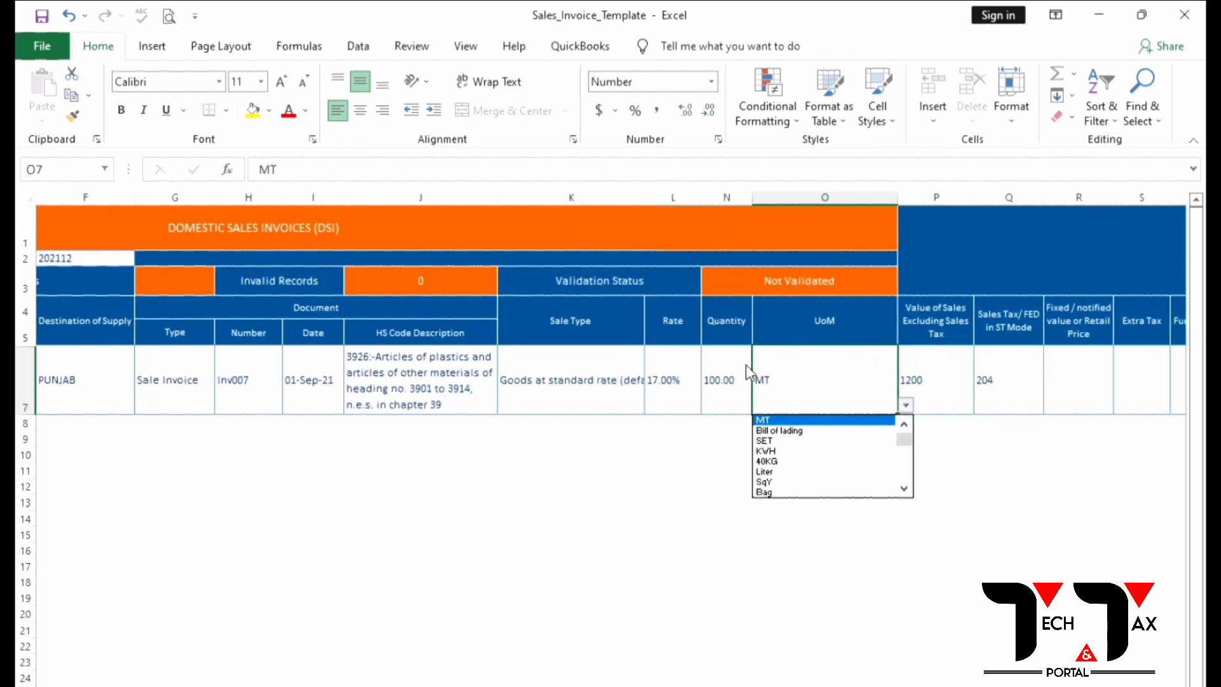
key("Down")
key("Down")
key("Down")
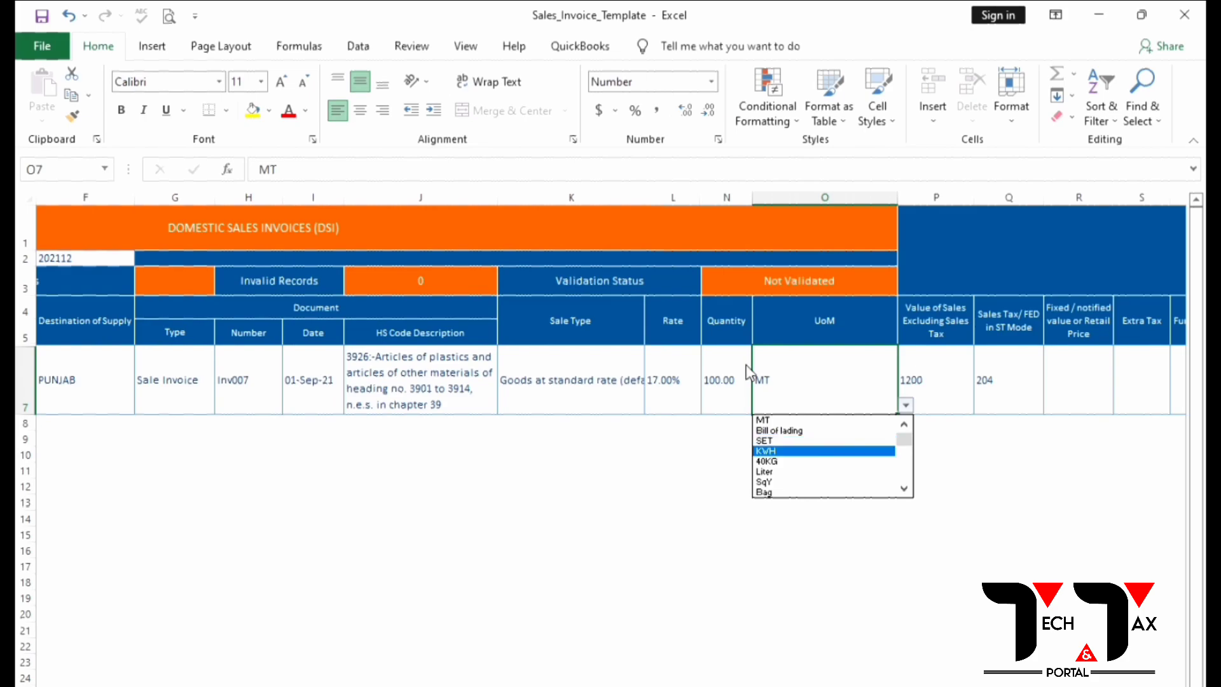
key("Down")
key("Down")
key("Down")
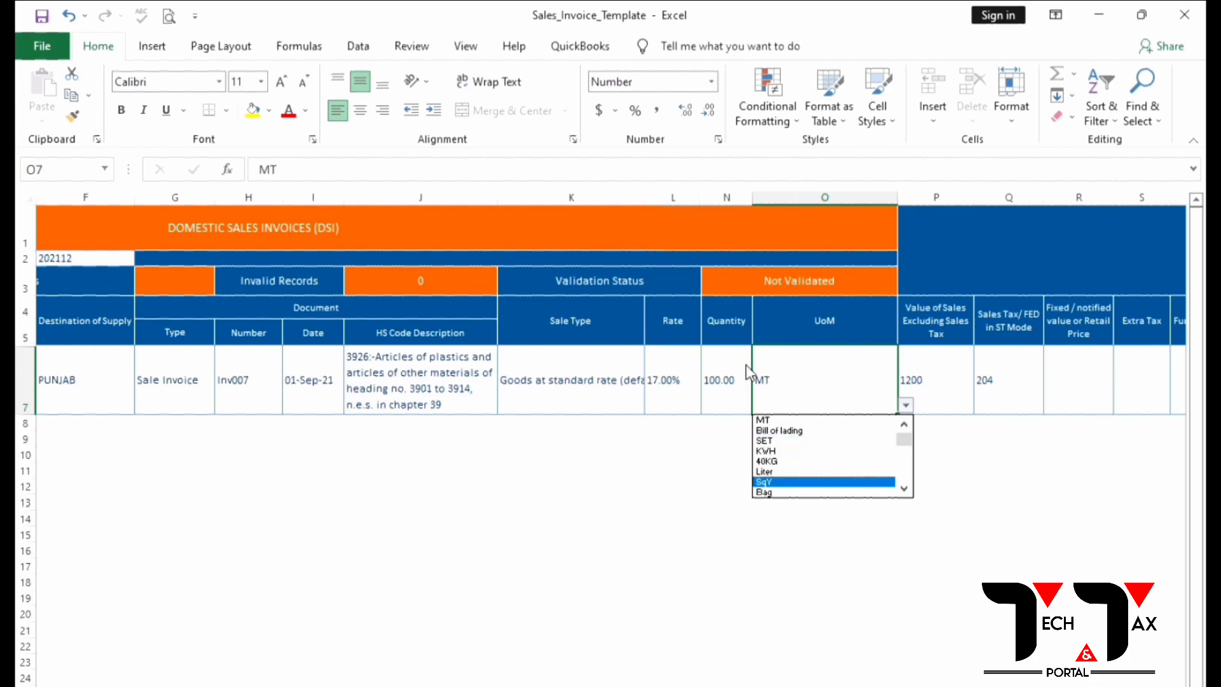
key("Down")
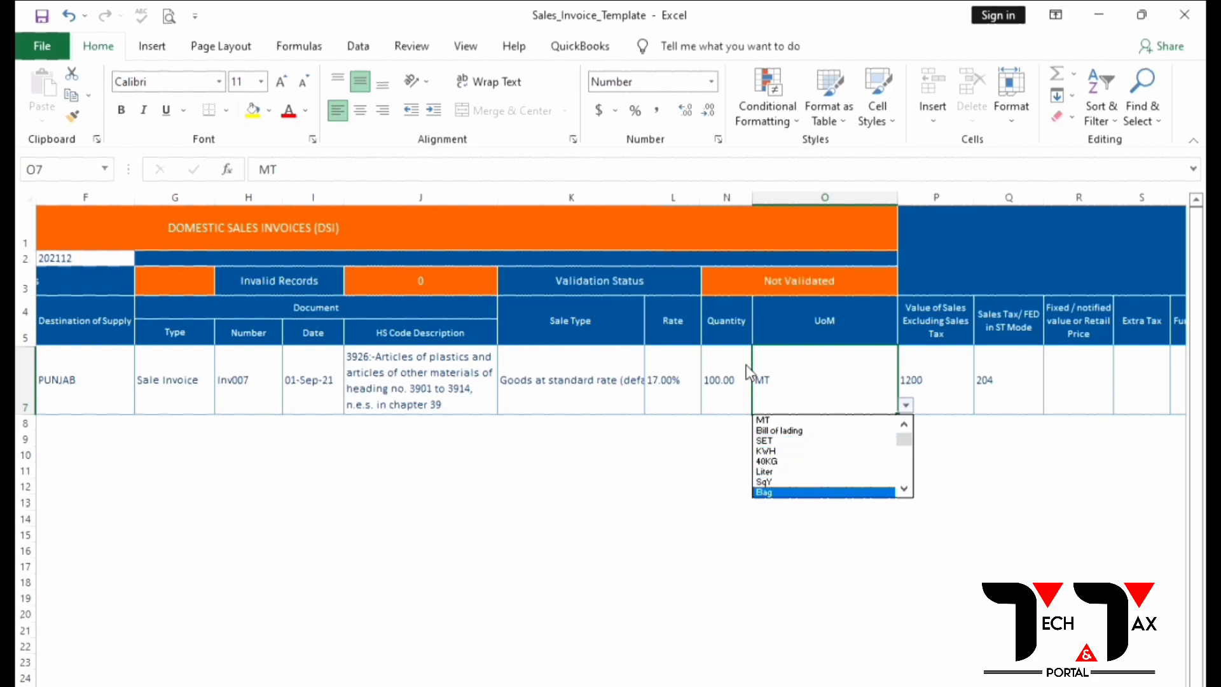
key("Down")
key("Down")
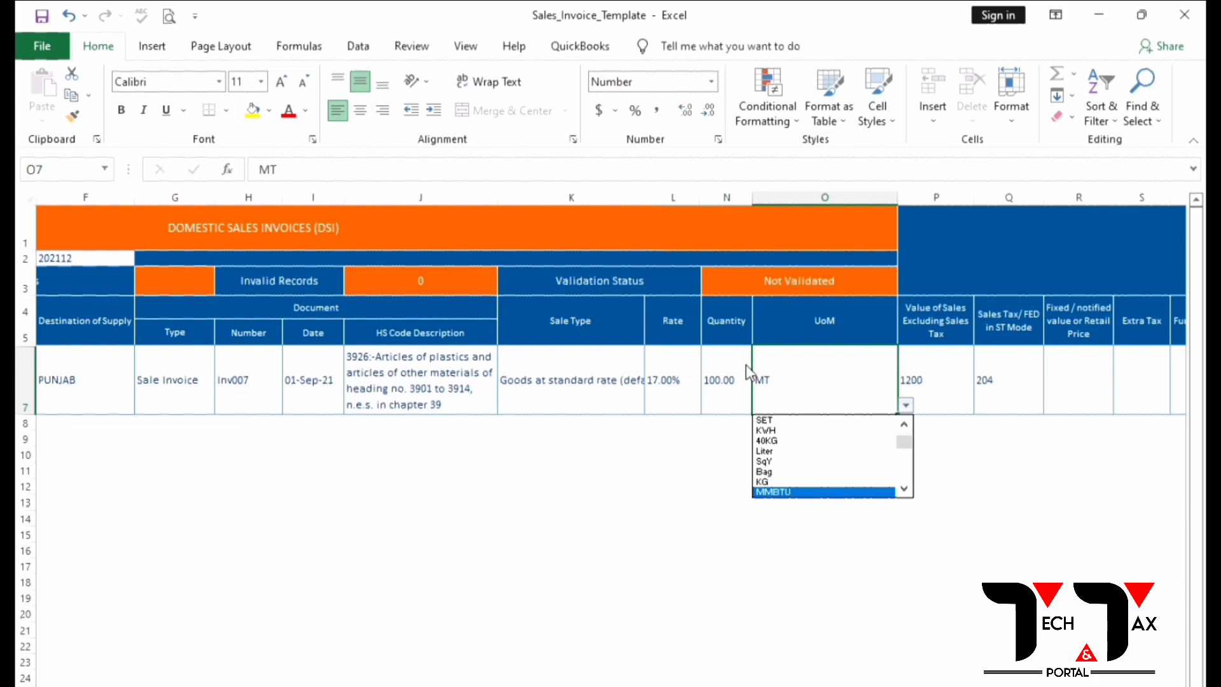
key("Down")
key("Down")
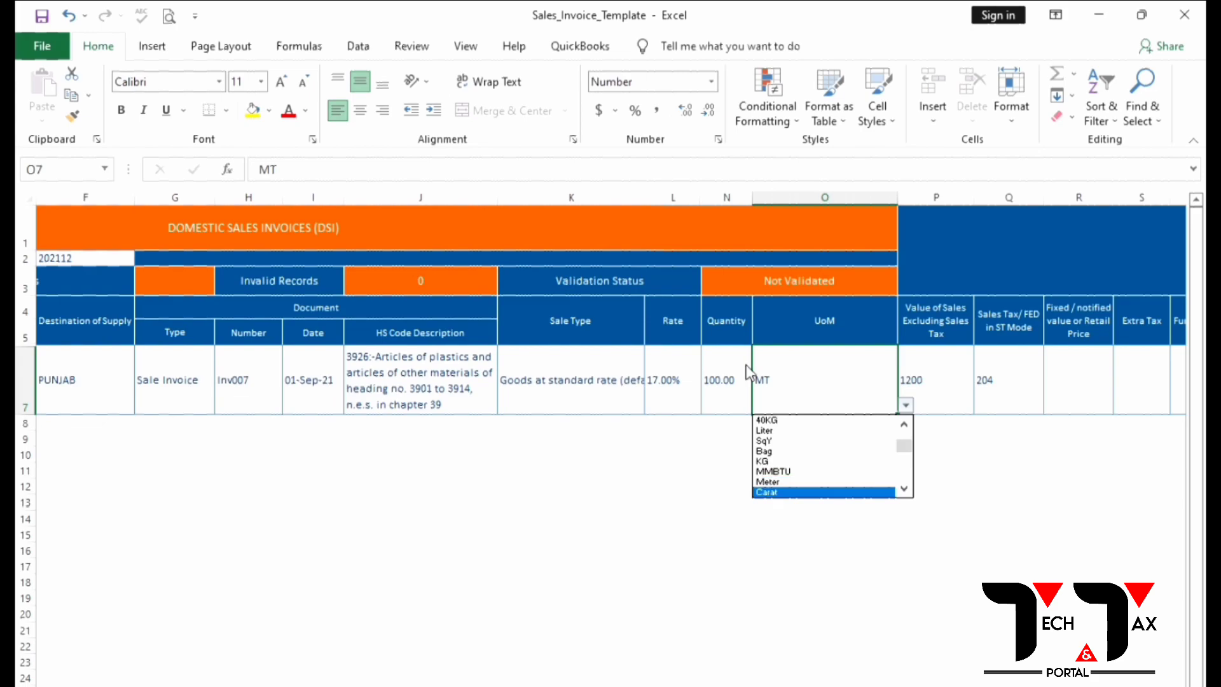
key("Down")
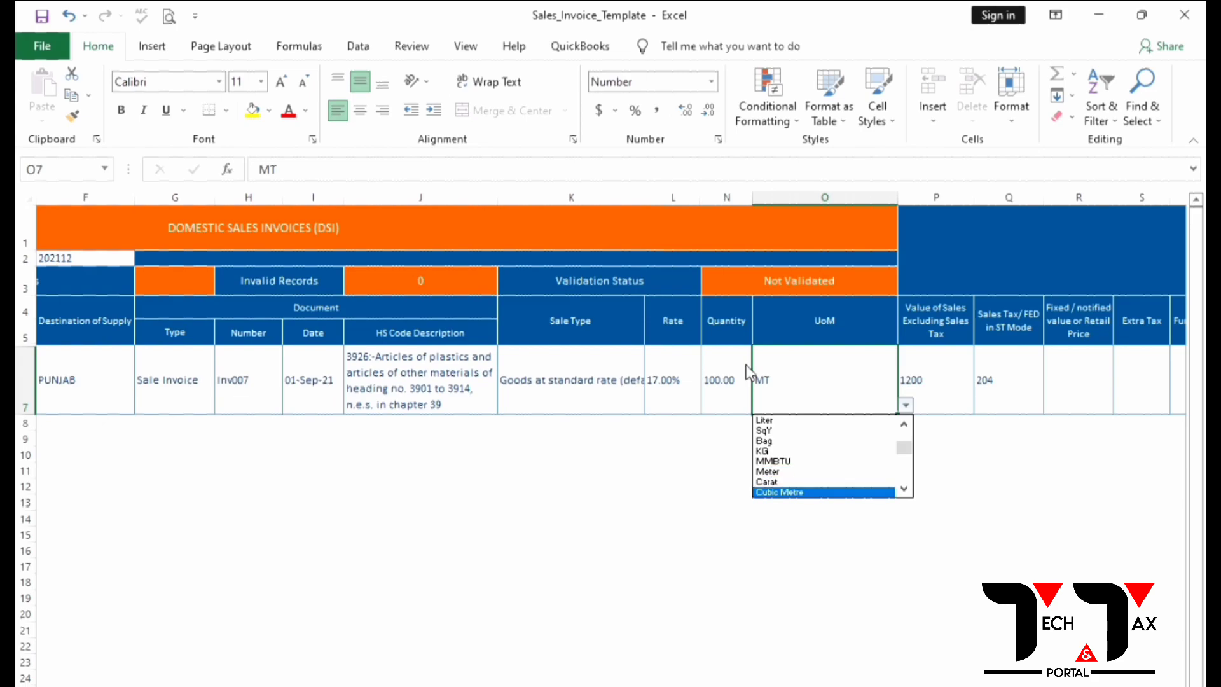
key("Down")
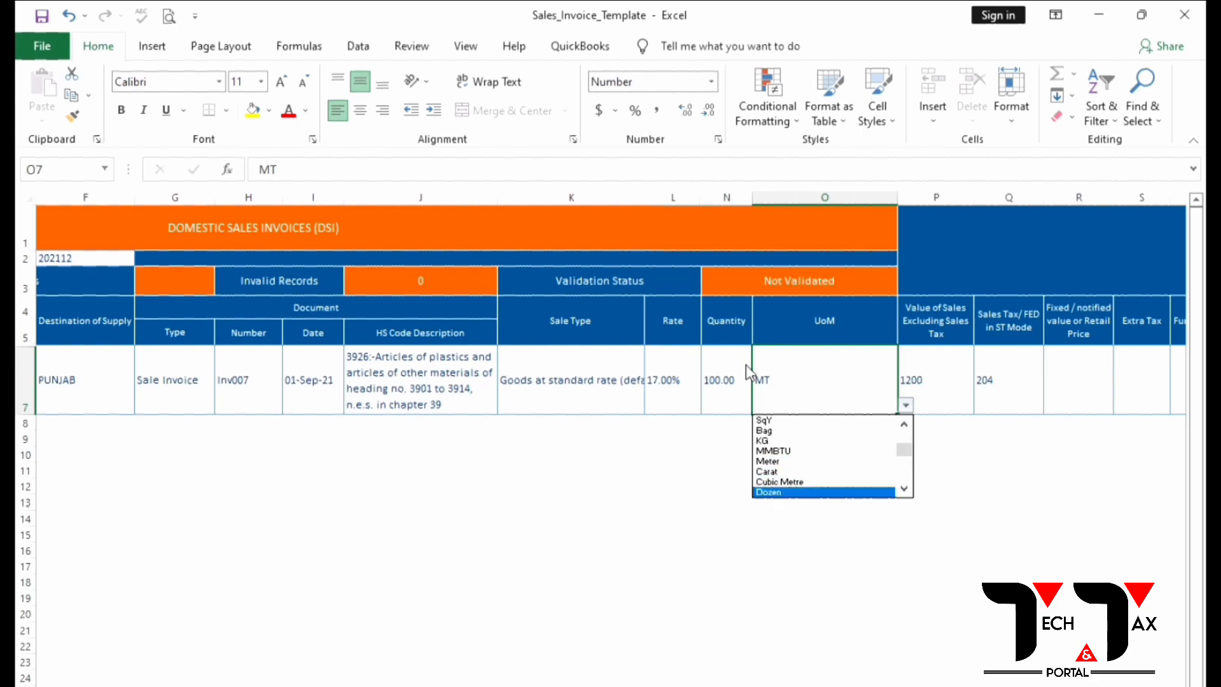
key("Down")
key("Up")
key("Up")
key("Up")
key("Up")
key("Up")
key("Up")
key("Up")
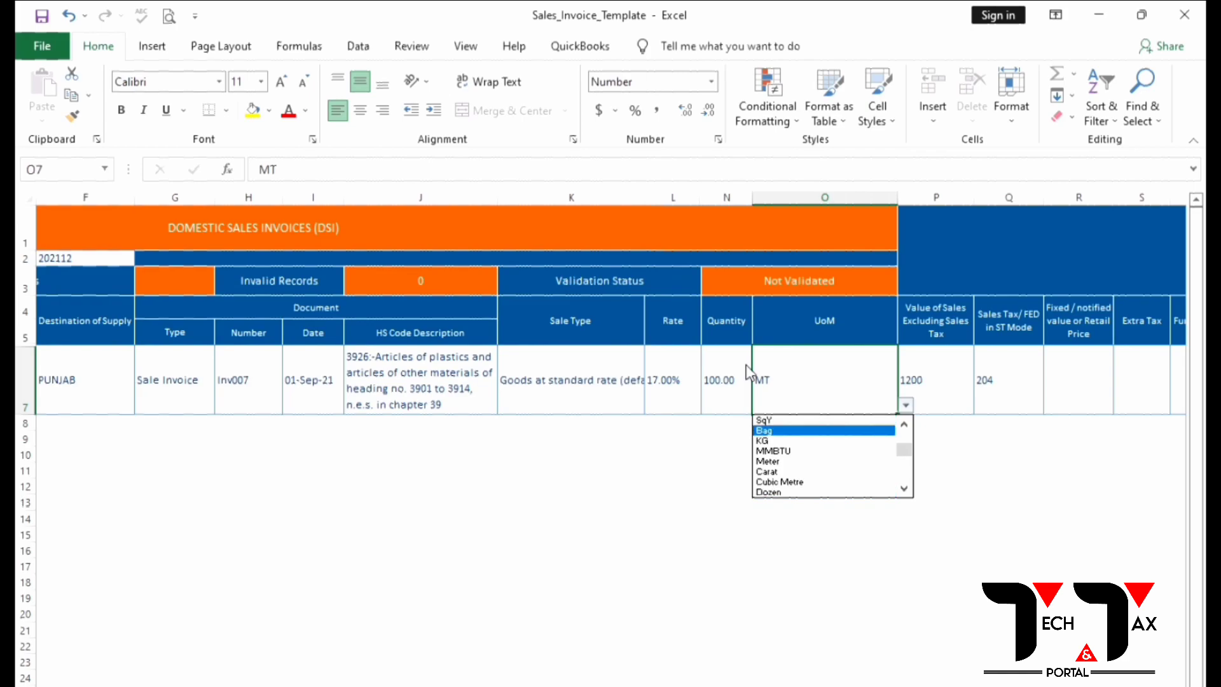
key("Return")
Step: Validate, fix the I7 invoice date to 01-12-2021, then validate the row again
scroll(745, 365, "left", 2)
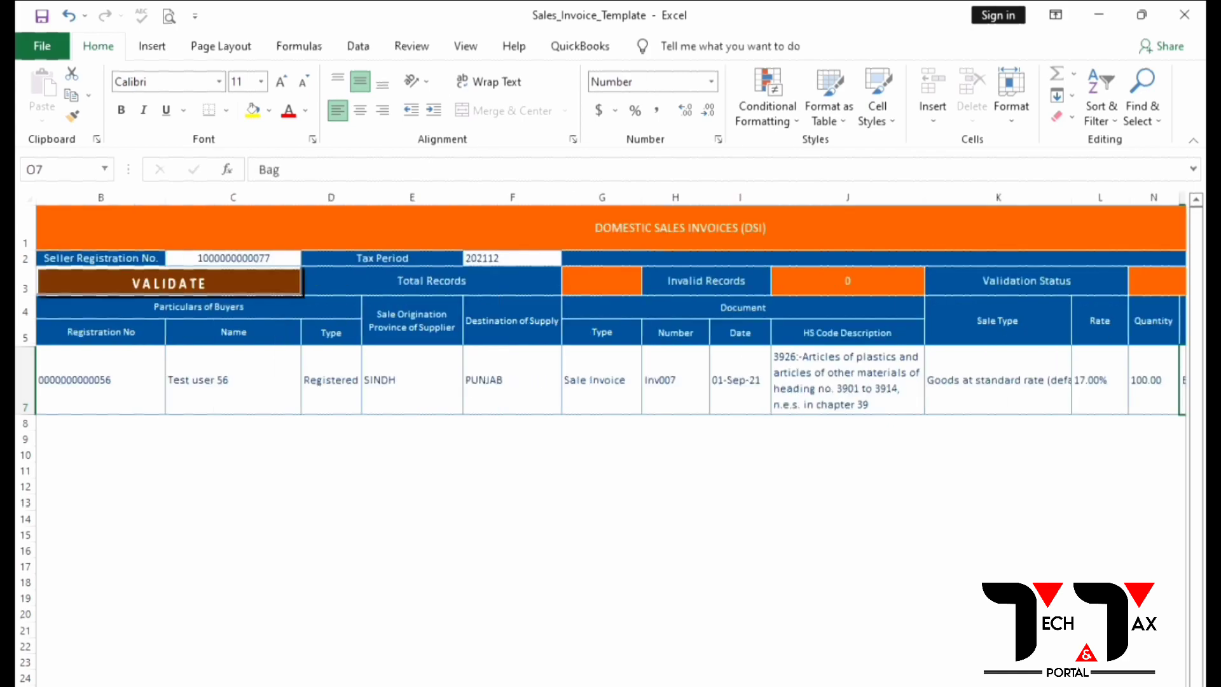
left_click(182, 283)
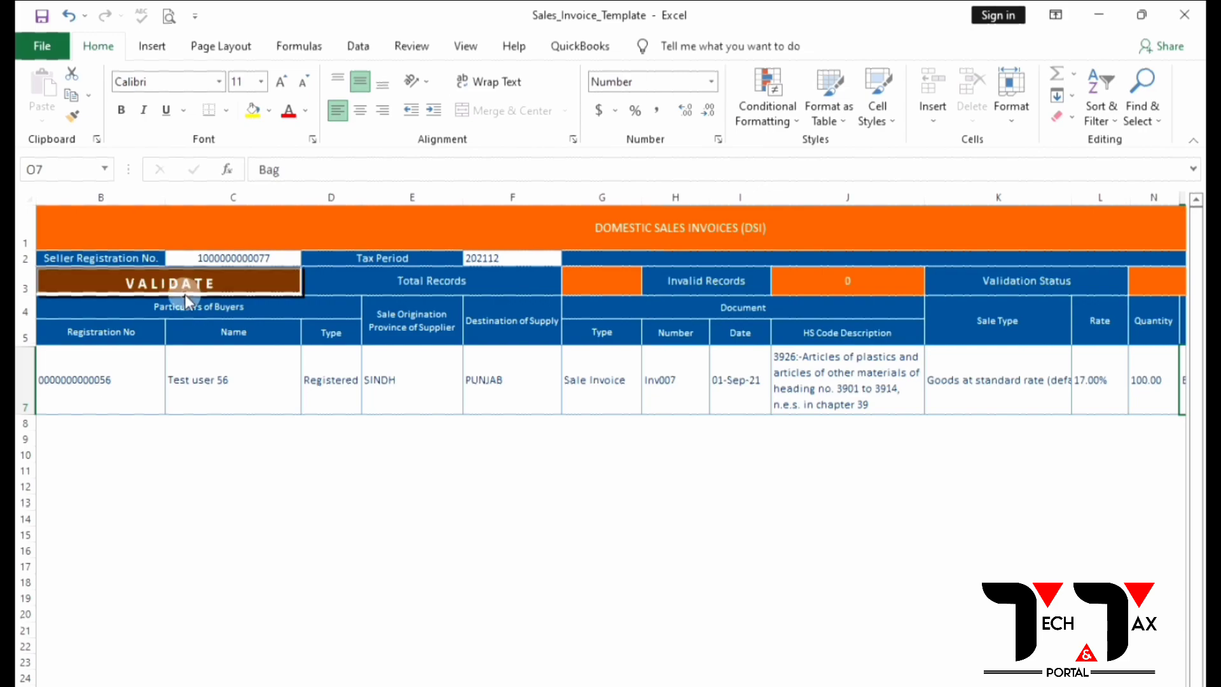
left_click(731, 402)
left_click(272, 170)
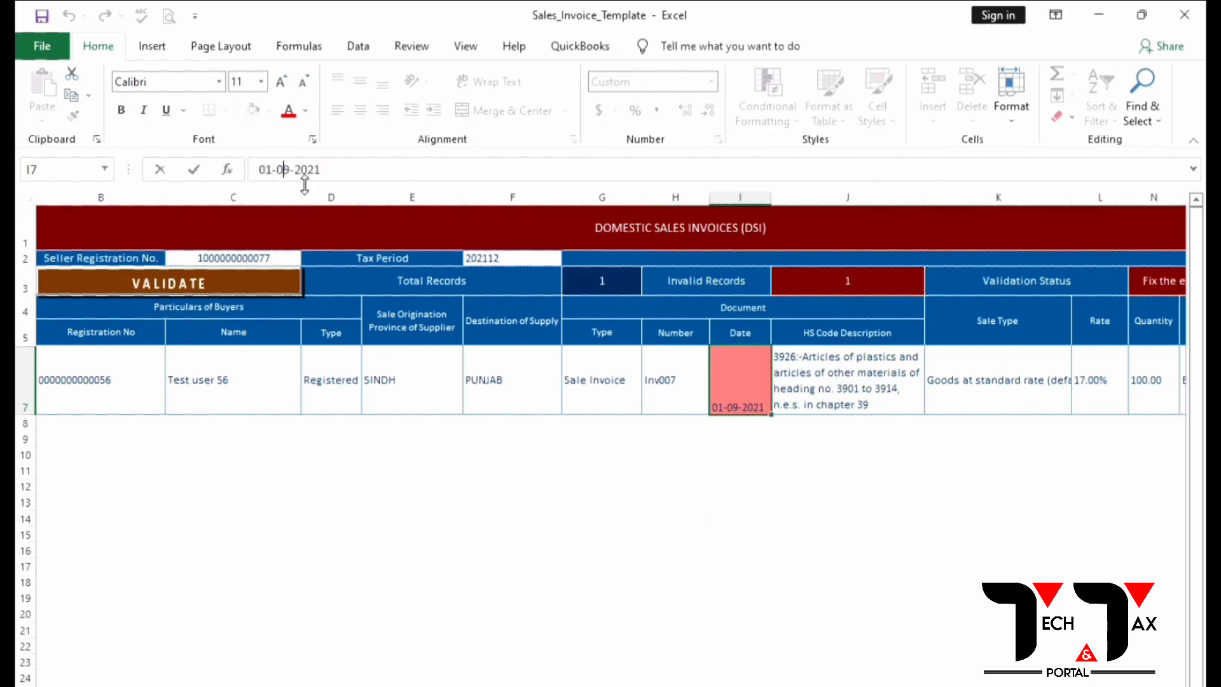
key("Delete")
key("Delete")
type("12")
left_click(175, 289)
left_click(178, 287)
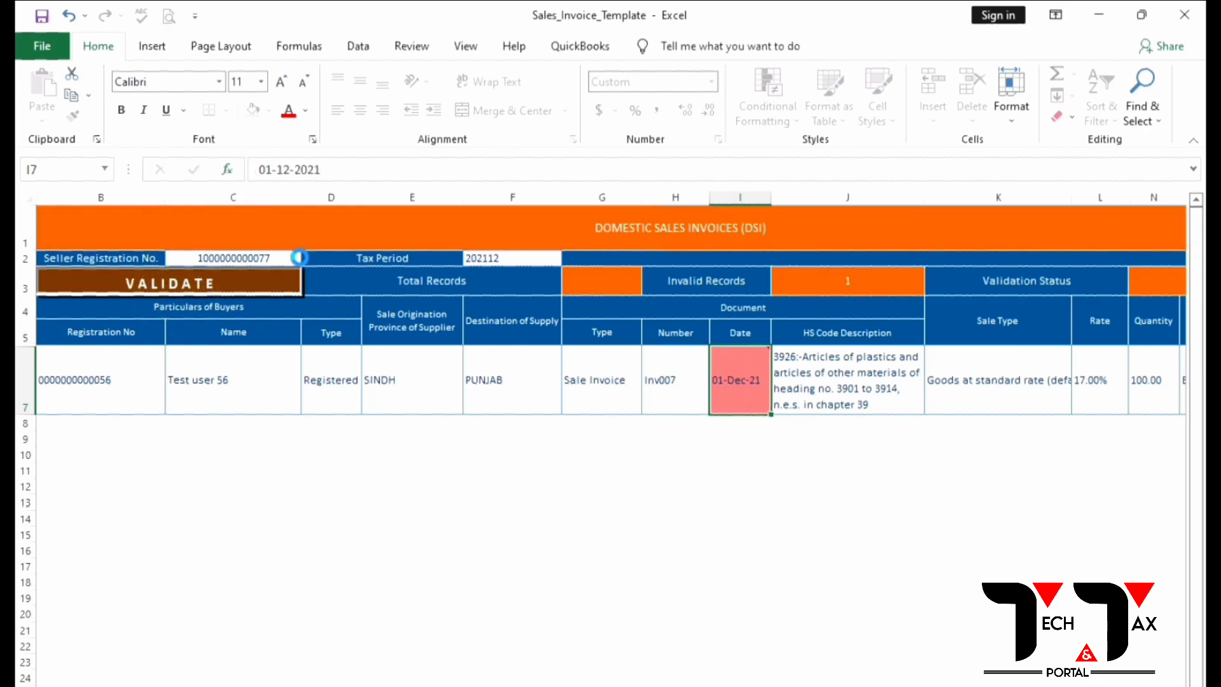
left_click_drag(66, 379, 629, 353)
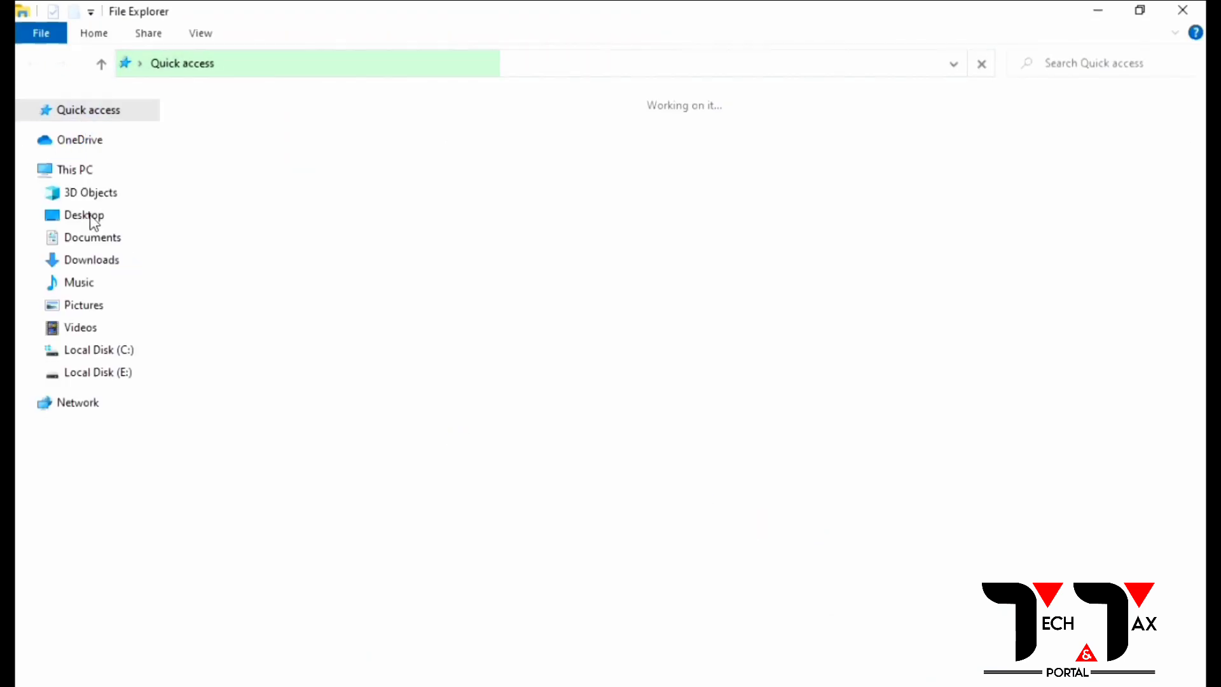
Step: Open the Downloads folder in File Explorer to reach the Summary Dec-2021 workbook
left_click(89, 261)
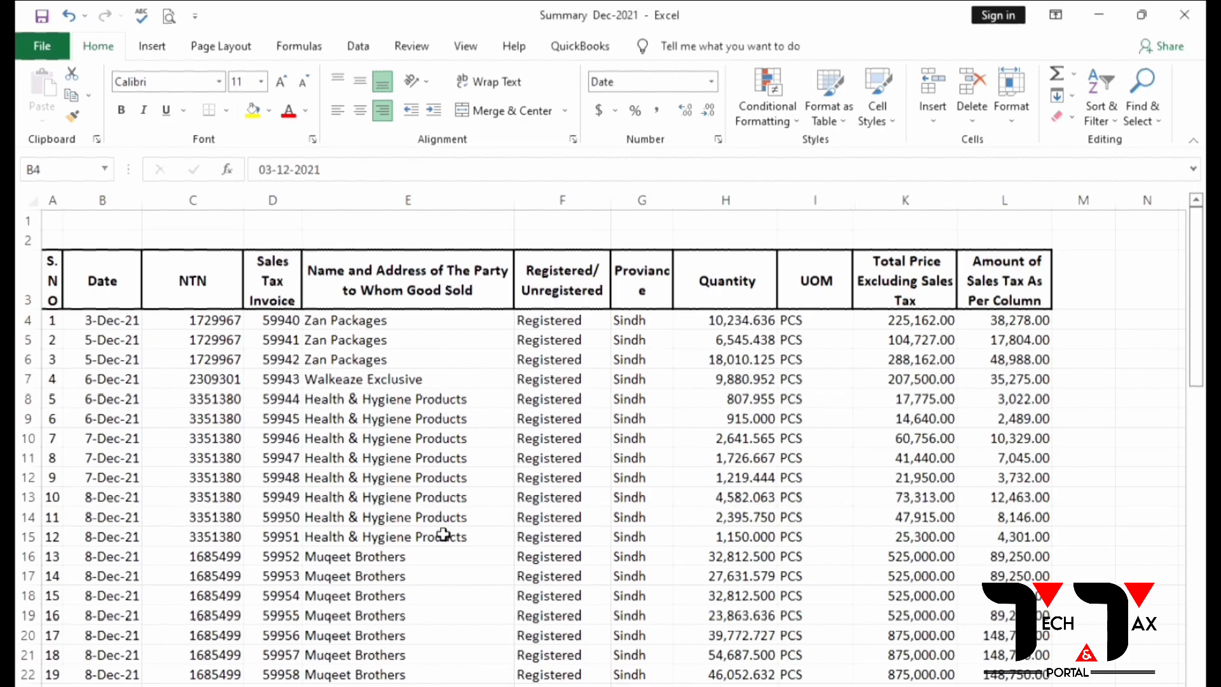
Step: Copy buyer NTNs from C4 down in Summary Dec-2021, paste as values into template B7, validate
left_click(227, 326)
left_click_drag(228, 326, 216, 685)
key("ctrl+c")
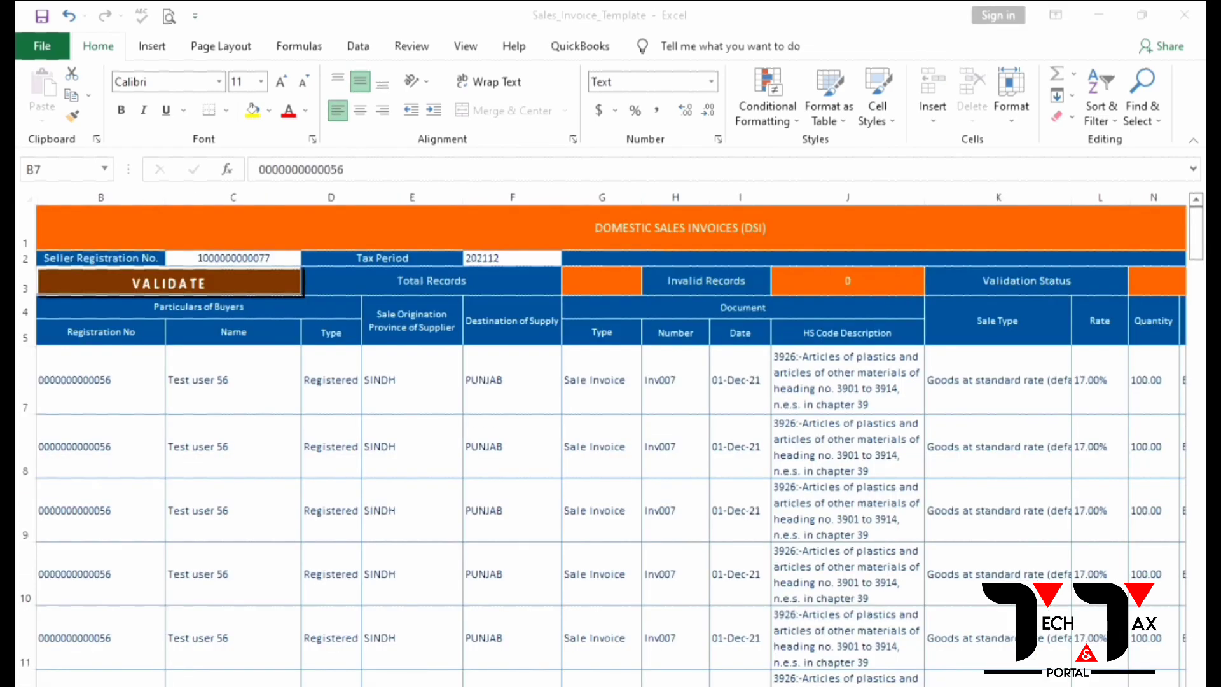
key("alt+Tab")
right_click(109, 354)
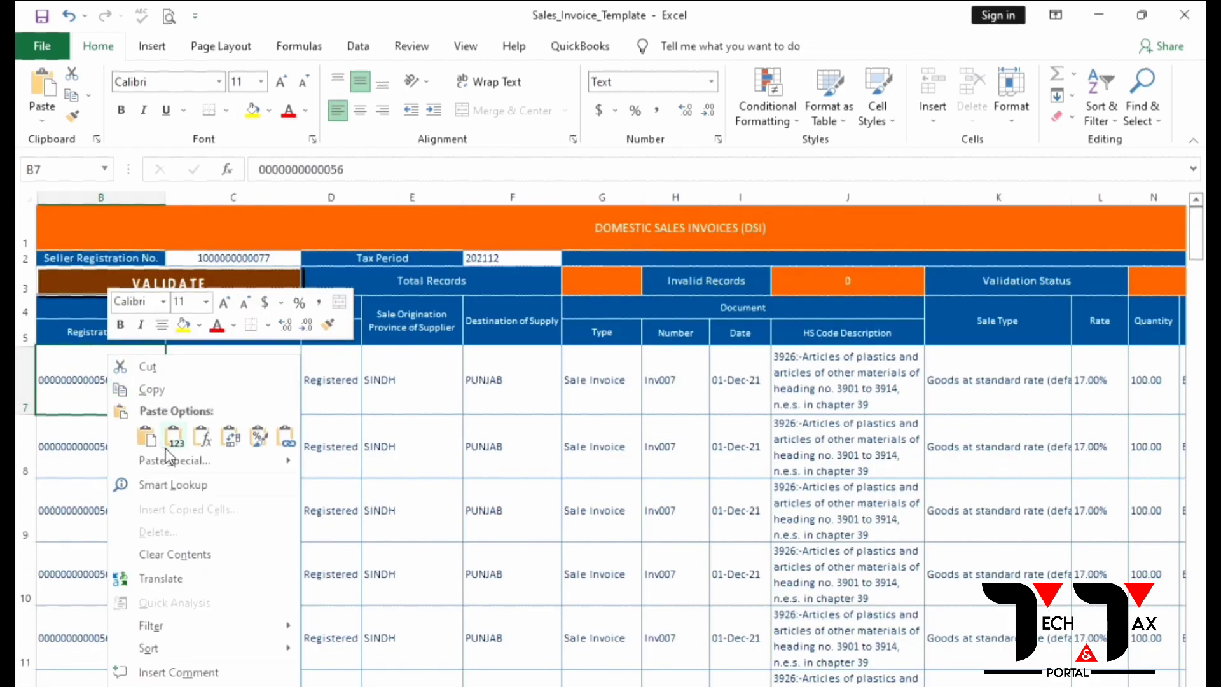
left_click(197, 422)
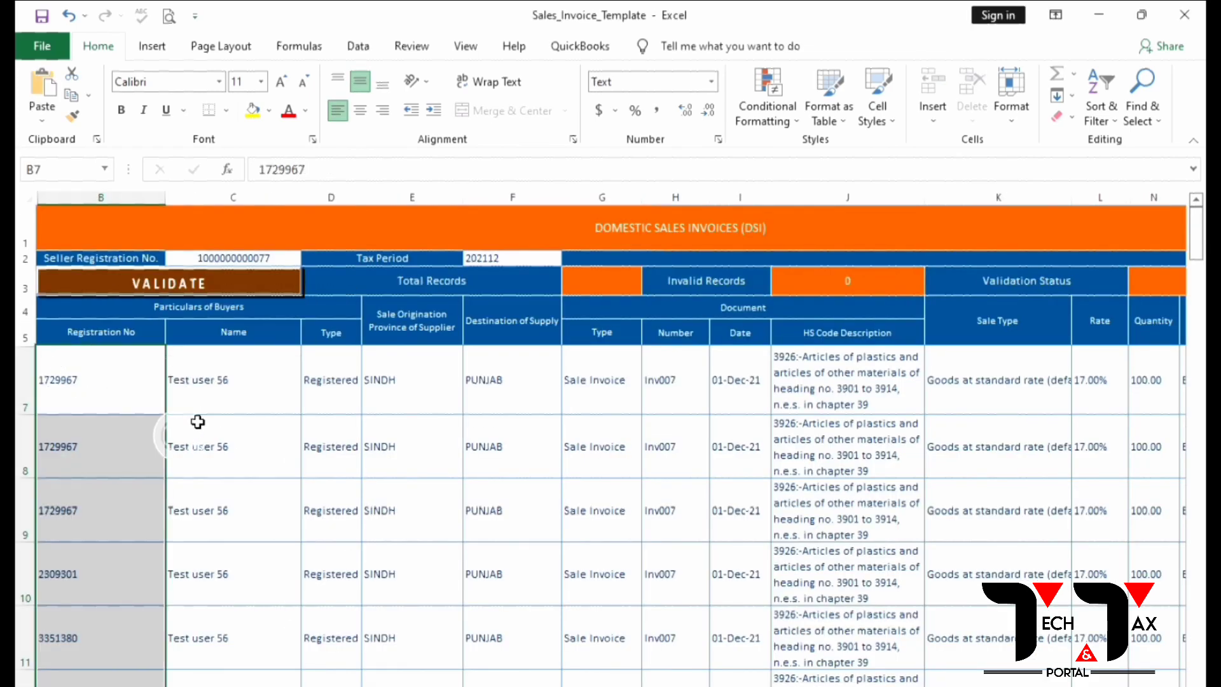
left_click(216, 287)
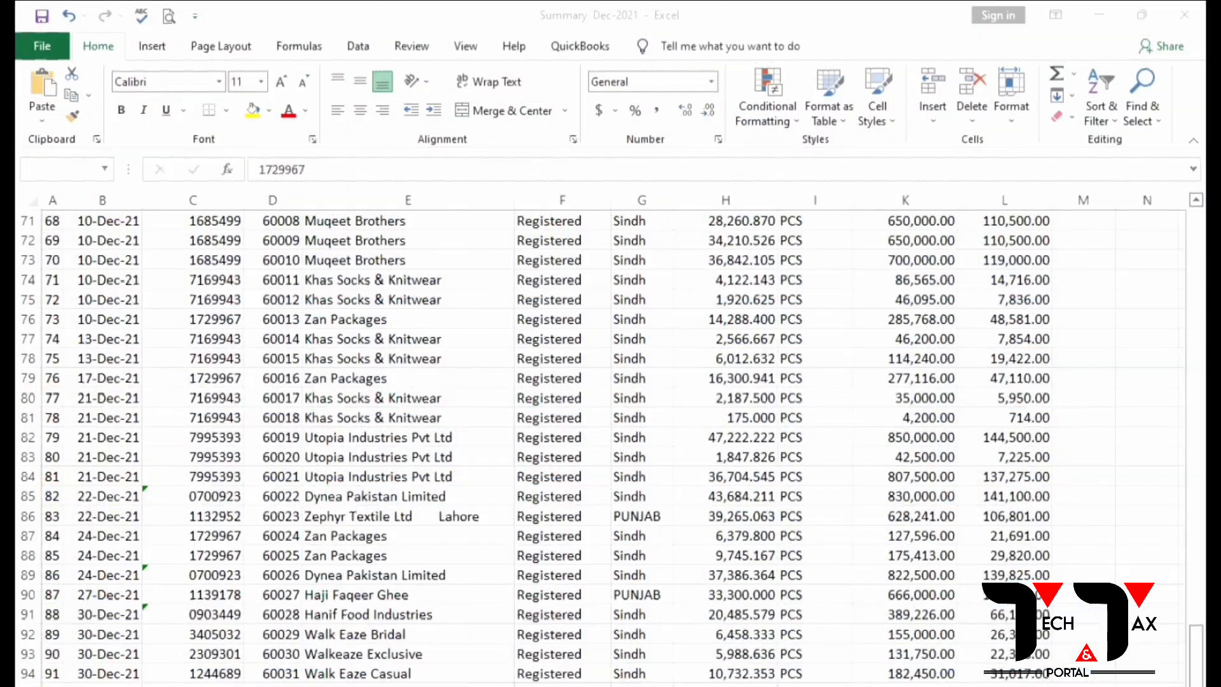
Step: Paste buyer names from Summary column E as values into template C7 and validate 94 rows
scroll(343, 449, "up", 20)
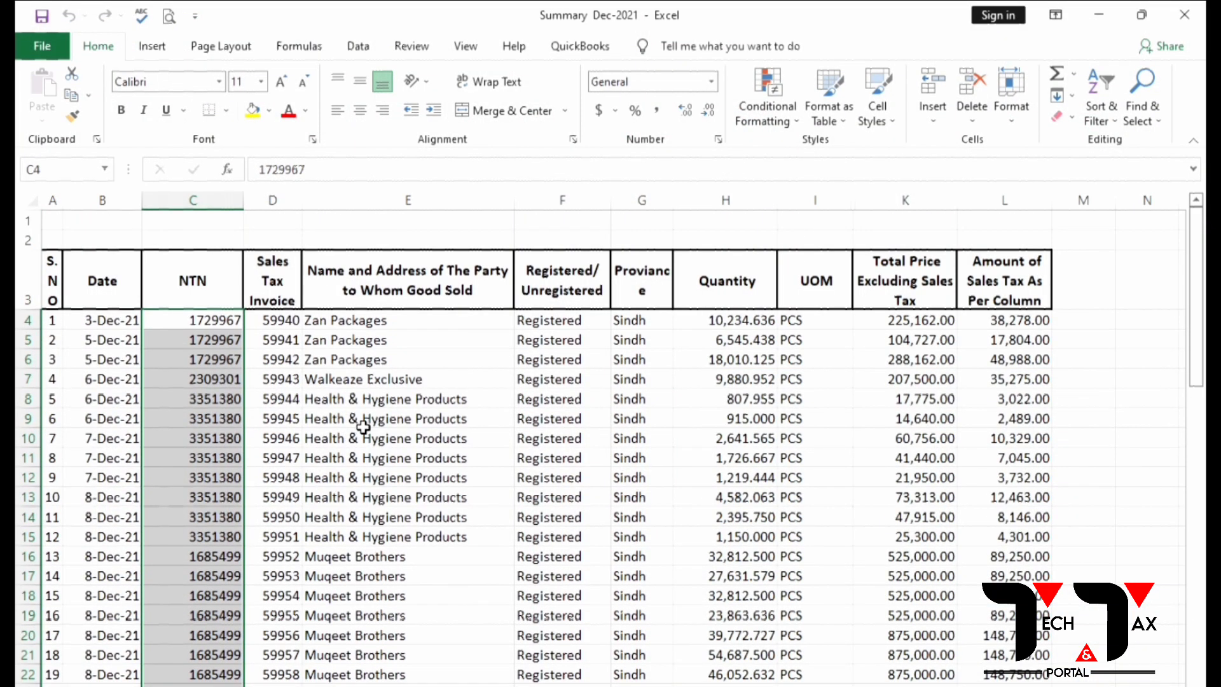
left_click_drag(354, 320, 356, 684)
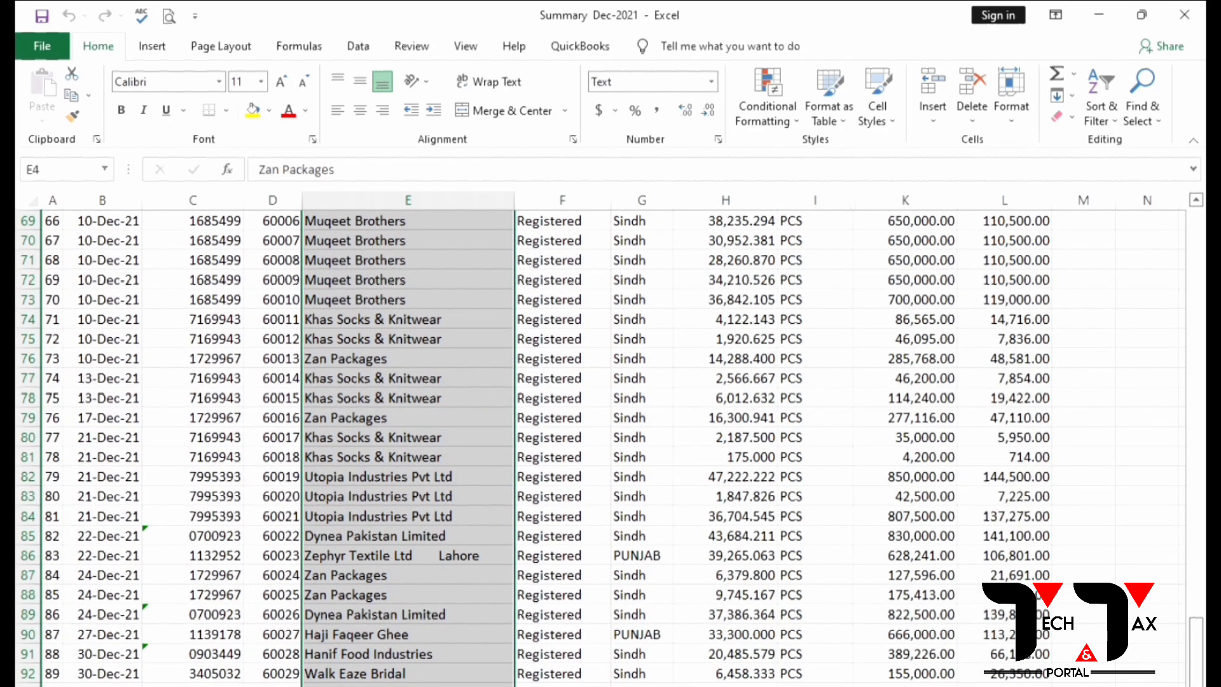
key("ctrl+c")
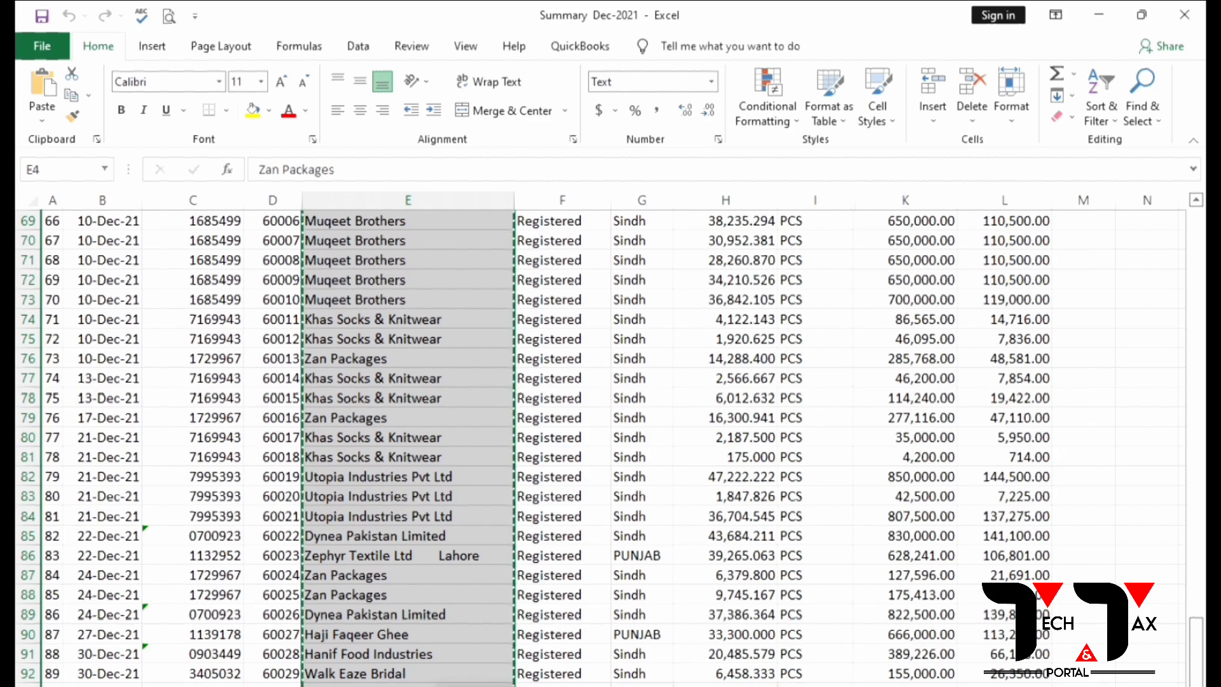
key("alt+Tab")
right_click(204, 375)
left_click(274, 472)
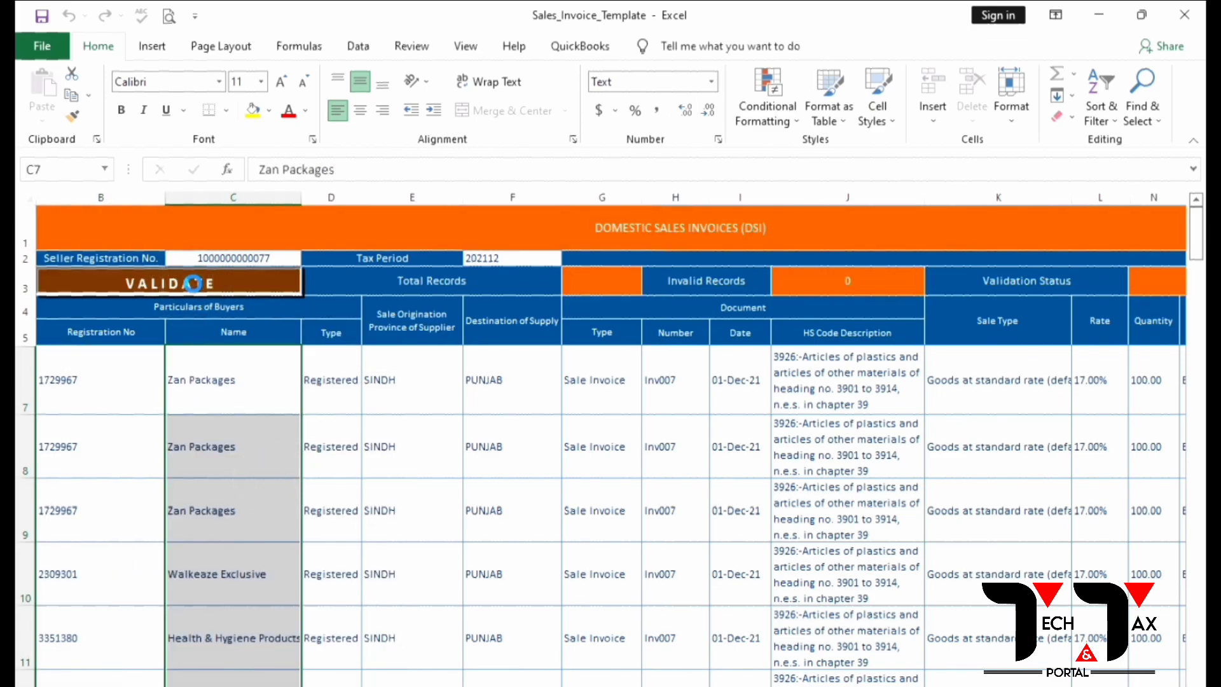
left_click(193, 284)
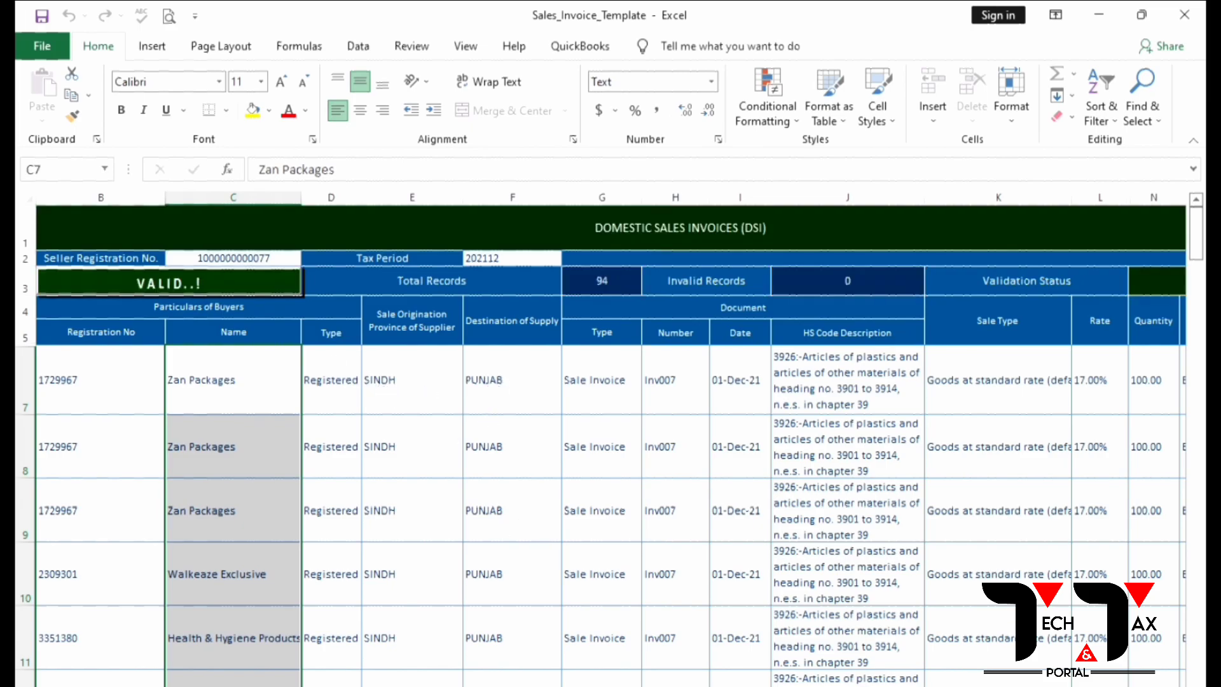
key("alt+Tab")
Step: Copy the province values from column G and paste them as values into the template's column E, then revalidate
scroll(445, 445, "up", 20)
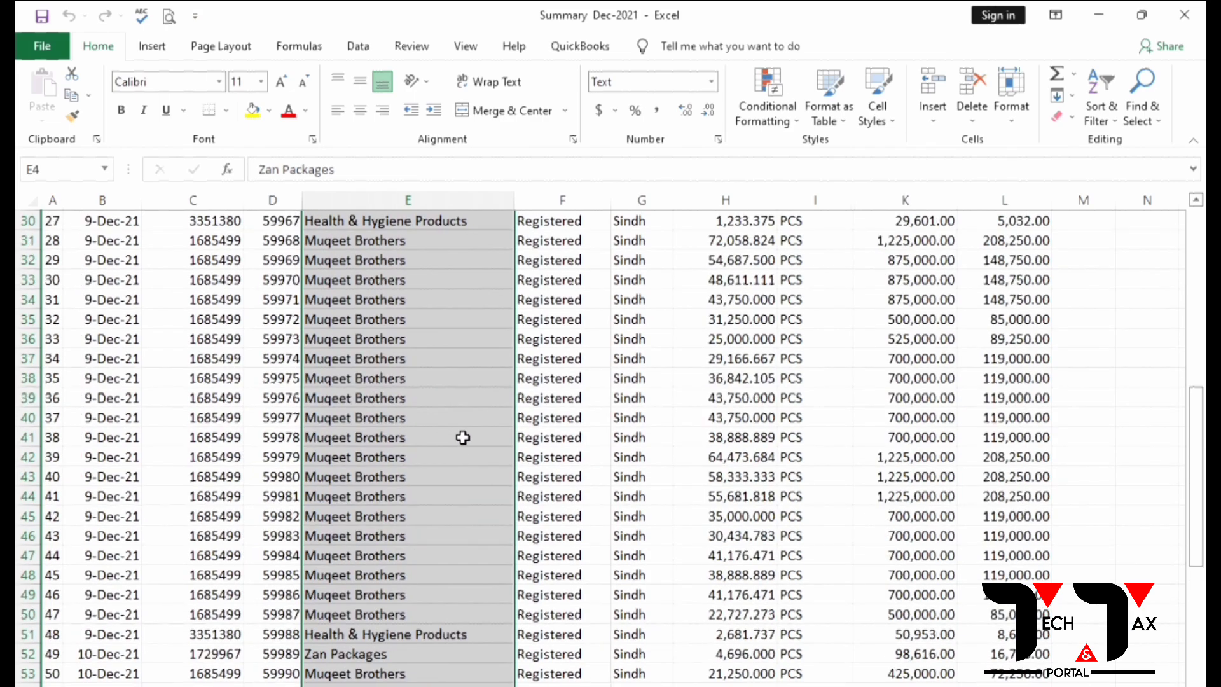
left_click_drag(659, 322, 642, 686)
key("ctrl+c")
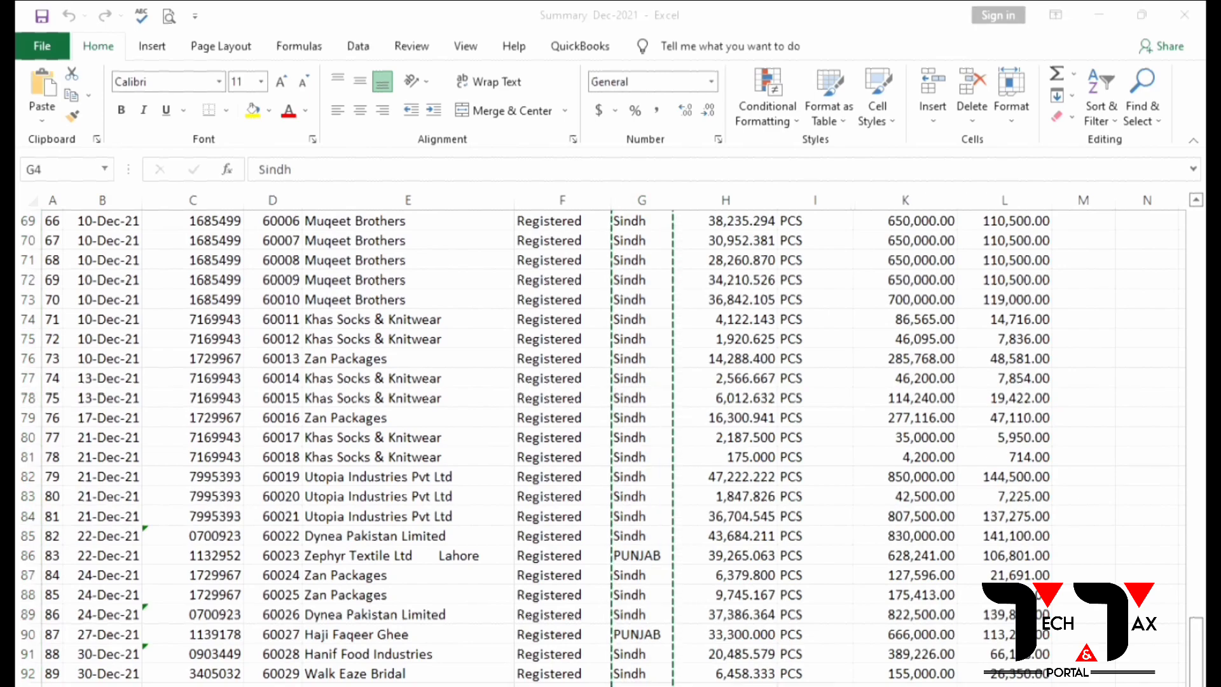
key("alt+Tab")
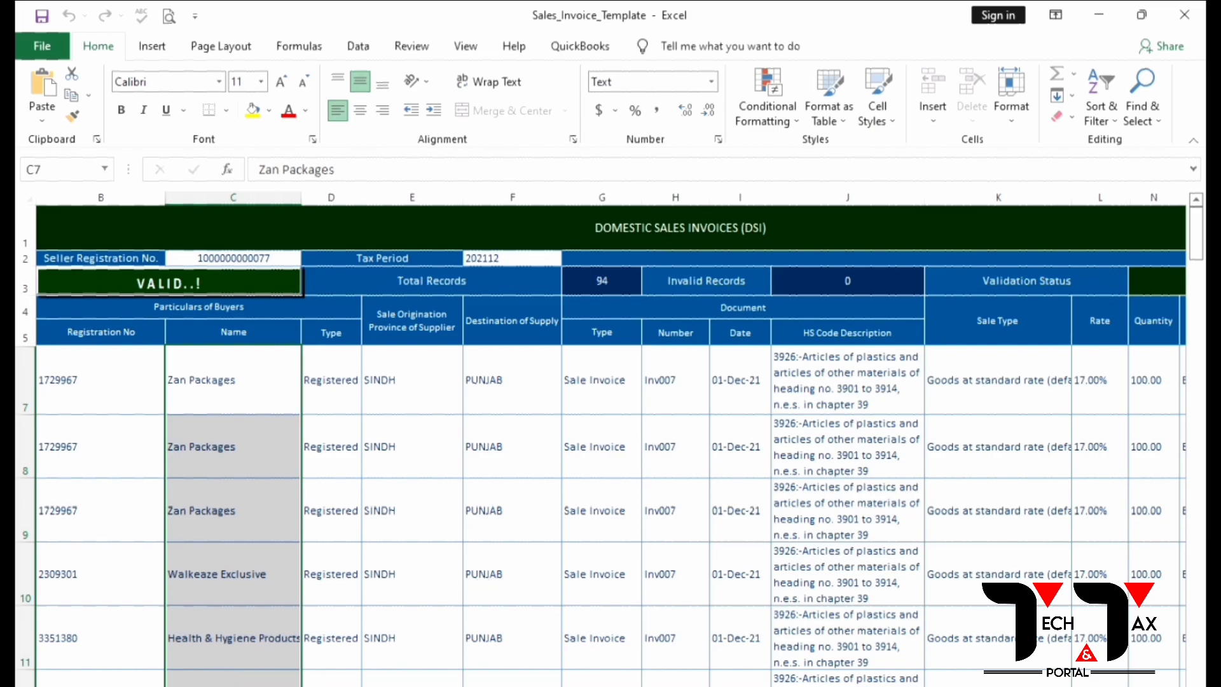
key("ctrl+v")
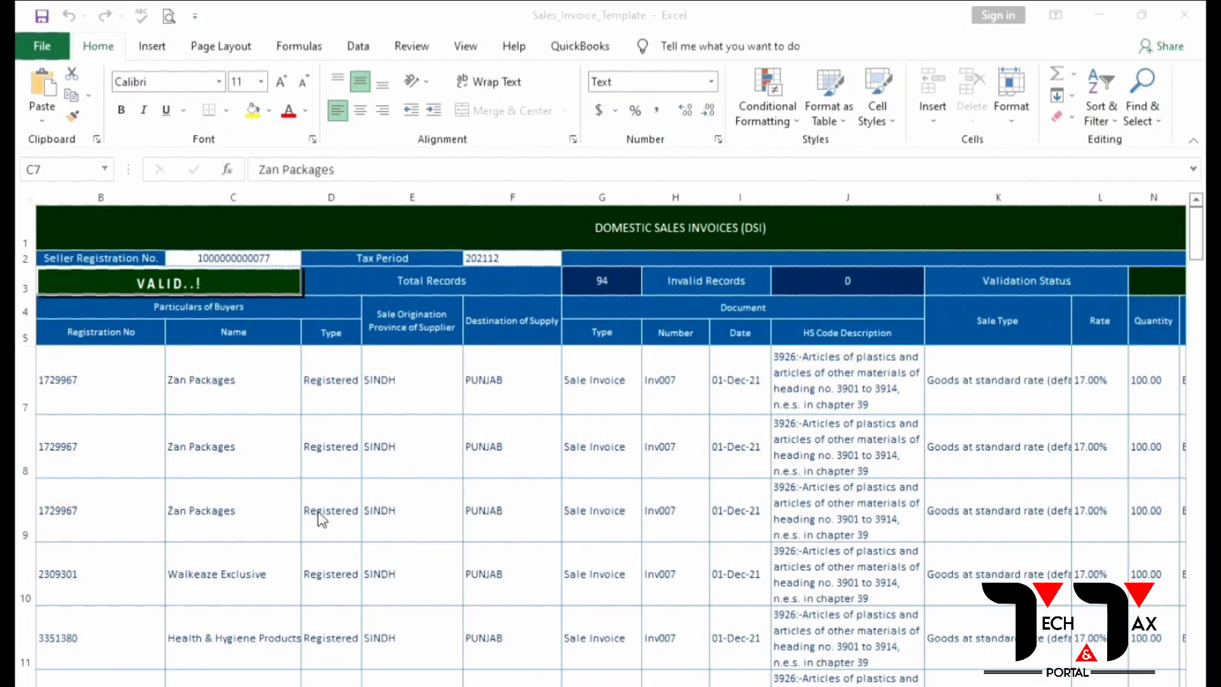
left_click(403, 380)
key("ctrl+shift+Down")
right_click(403, 380)
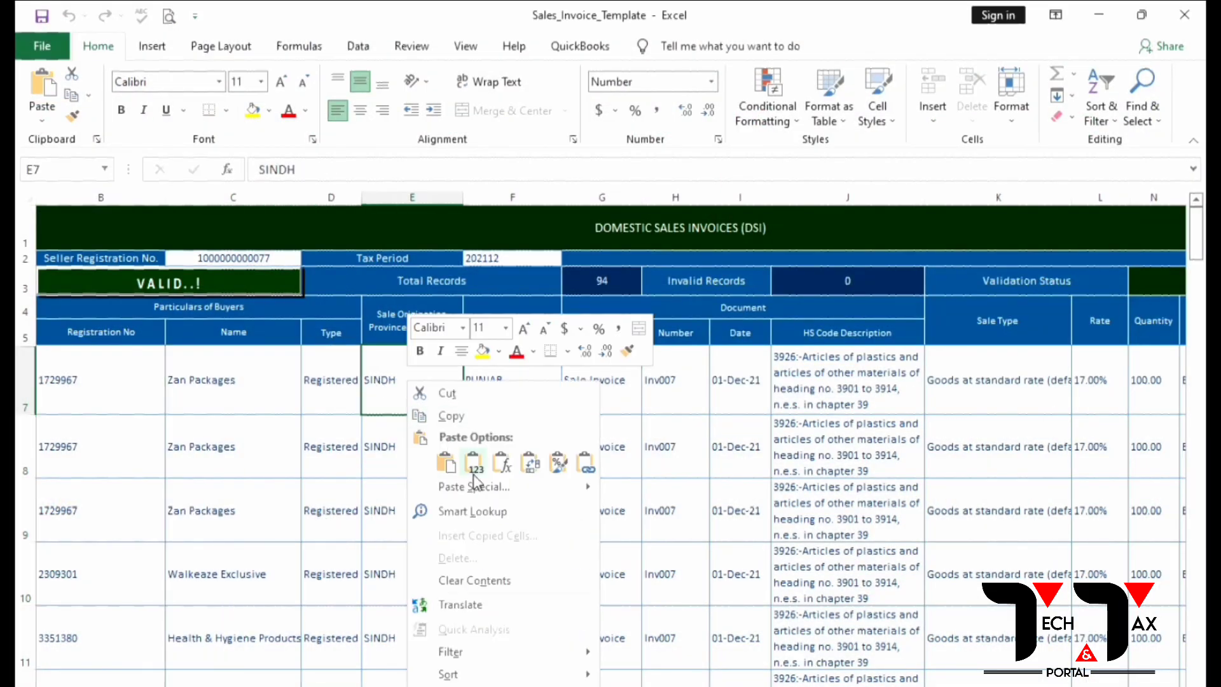
left_click(478, 462)
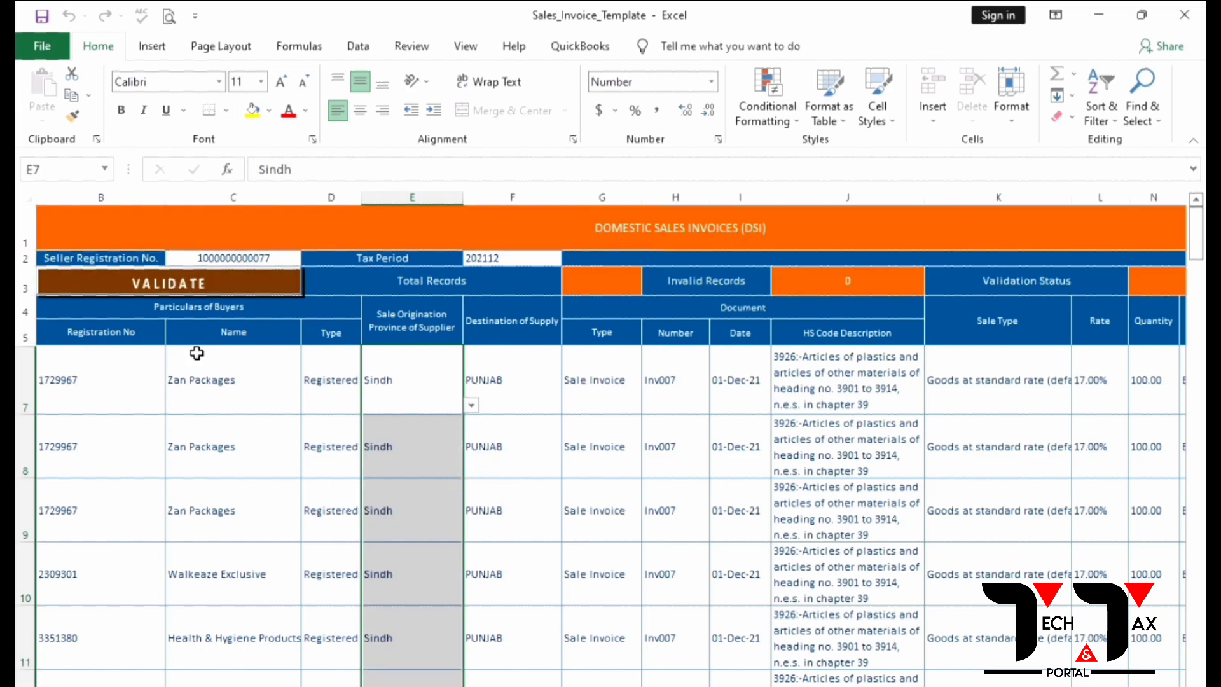
left_click(158, 274)
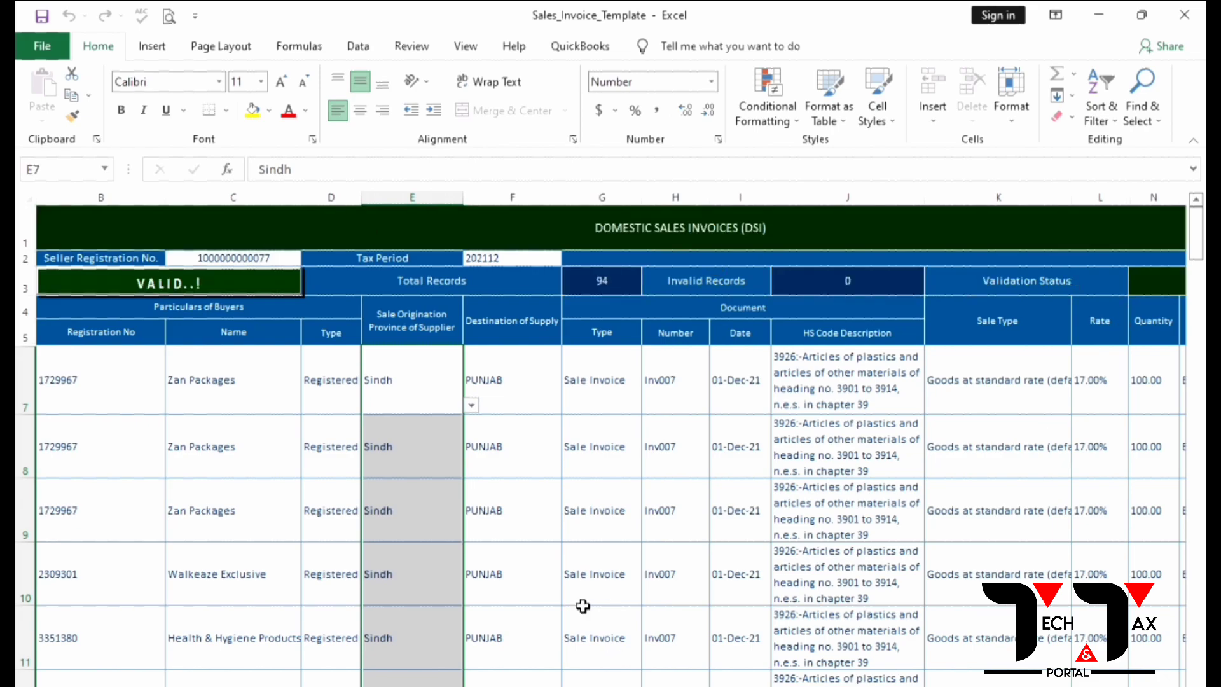
Step: Paste Sindh as values down the Destination of Supply column and rerun validation
right_click(518, 384)
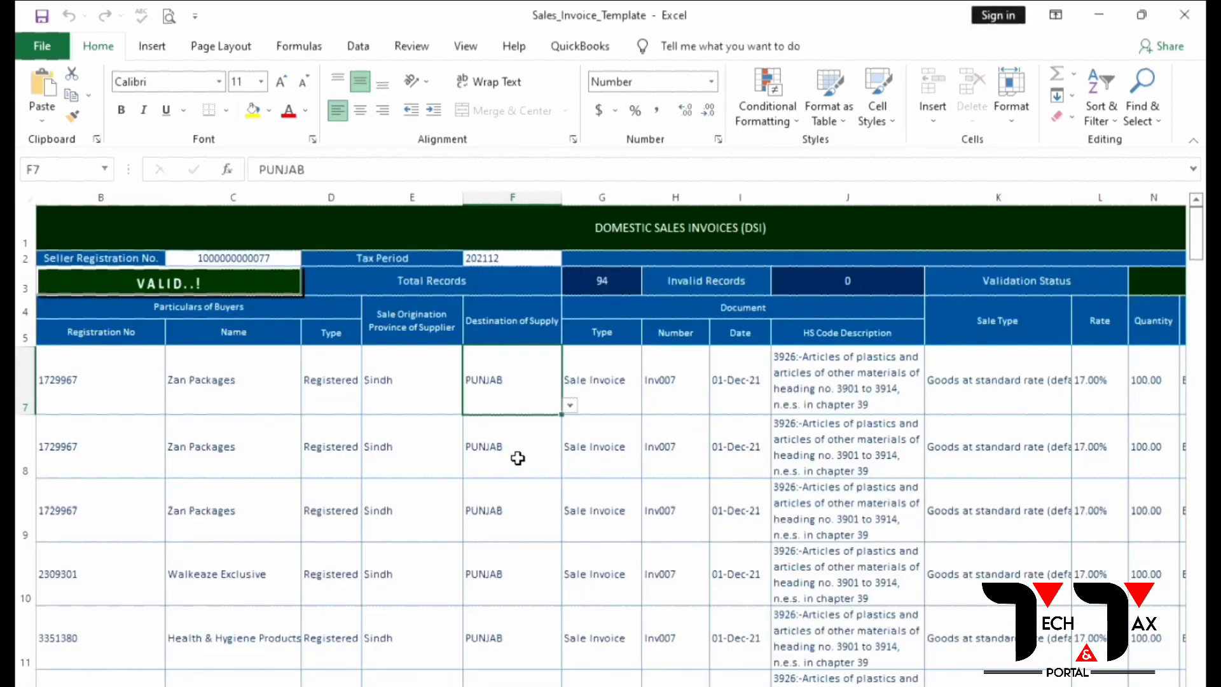
right_click(491, 381)
left_click(559, 470)
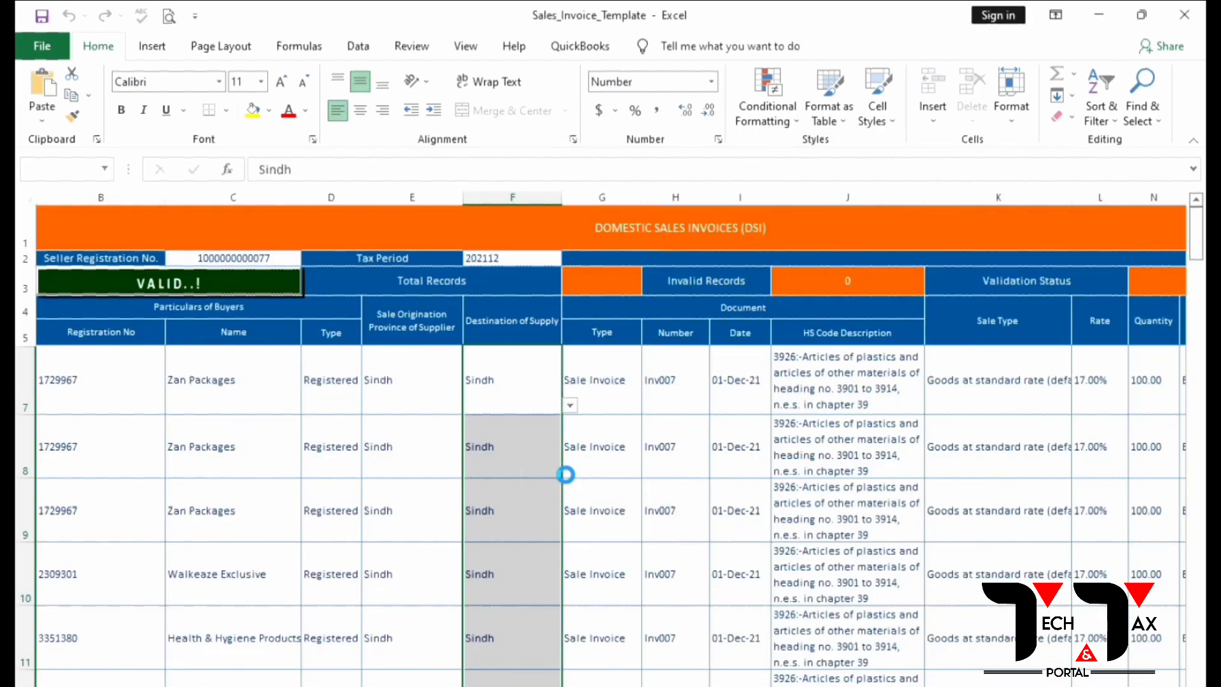
left_click(207, 282)
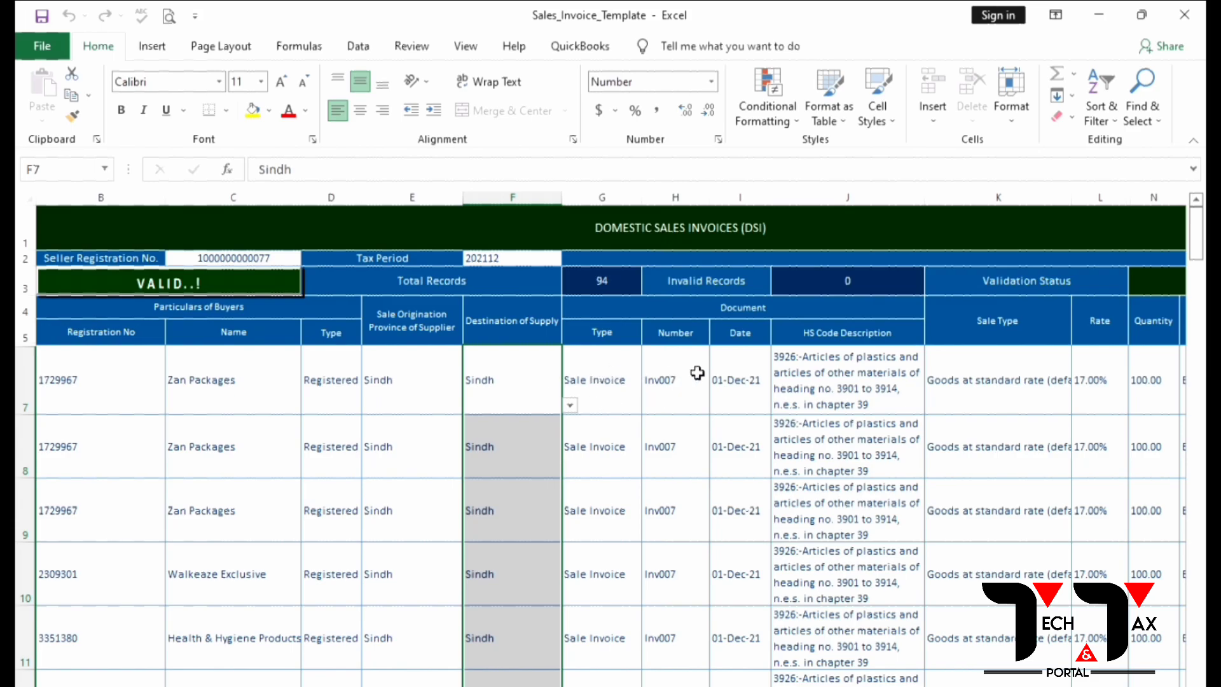
Step: Copy the column D invoice numbers (59940 onward) from Summary Dec-2021 into the template's Number column
key("alt+Tab")
scroll(306, 329, "up", 14)
scroll(306, 329, "up", 9)
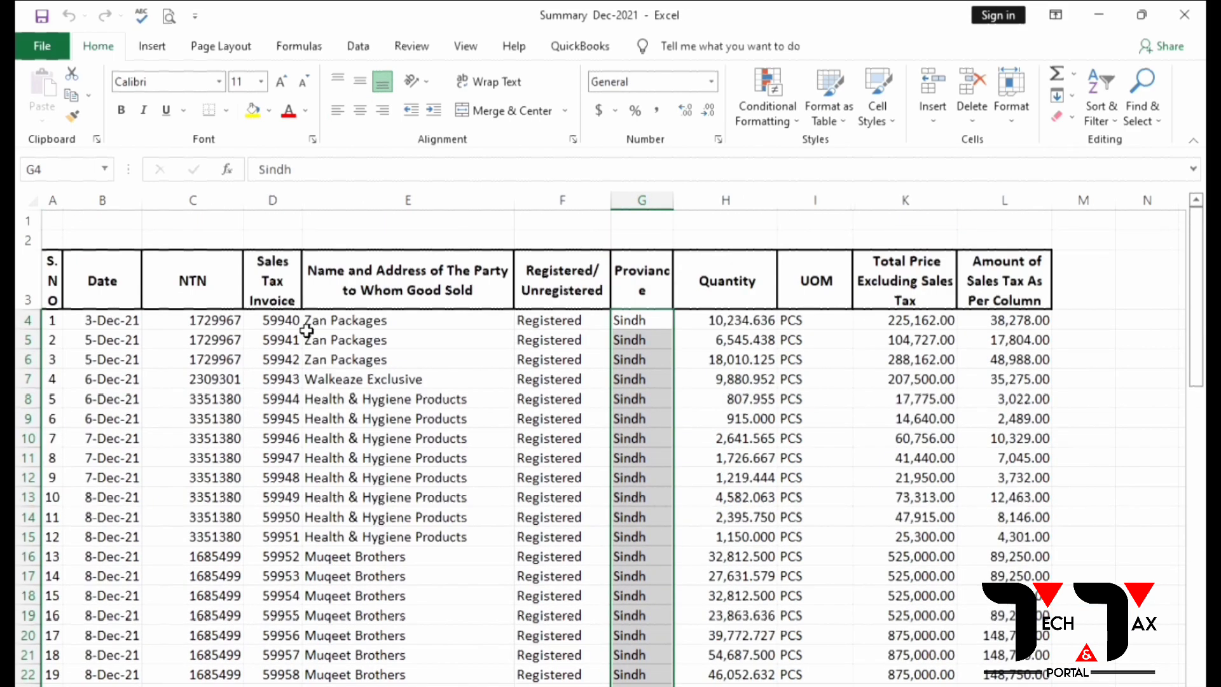
left_click_drag(279, 321, 273, 677)
key("ctrl+c")
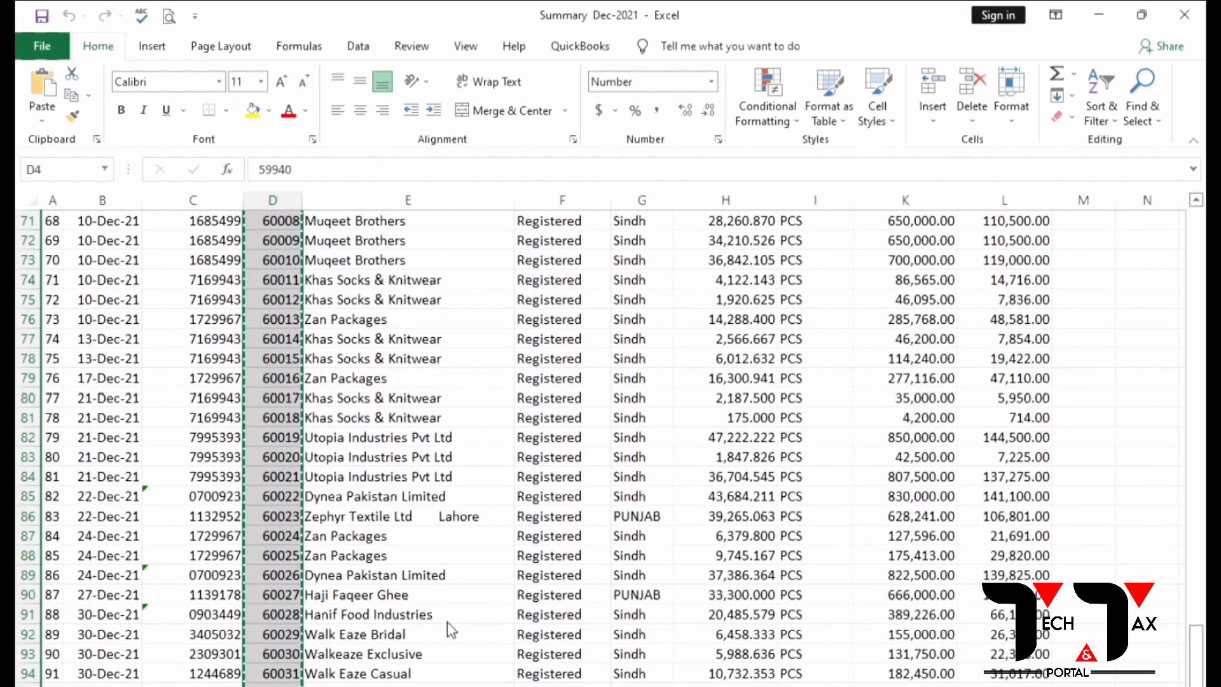
key("alt+Tab")
right_click(684, 386)
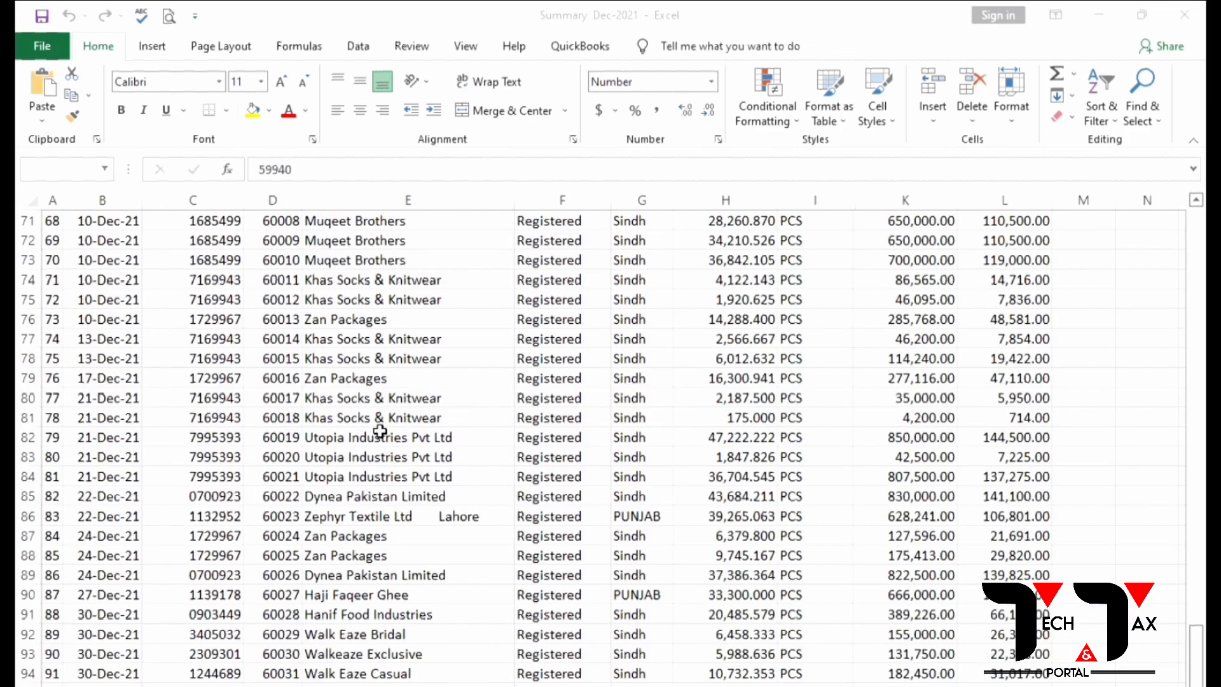
Step: Copy the invoice dates from column B of Summary Dec-2021
scroll(178, 374, "up", 15)
scroll(171, 356, "up", 9)
left_click_drag(120, 322, 105, 683)
key("ctrl+c")
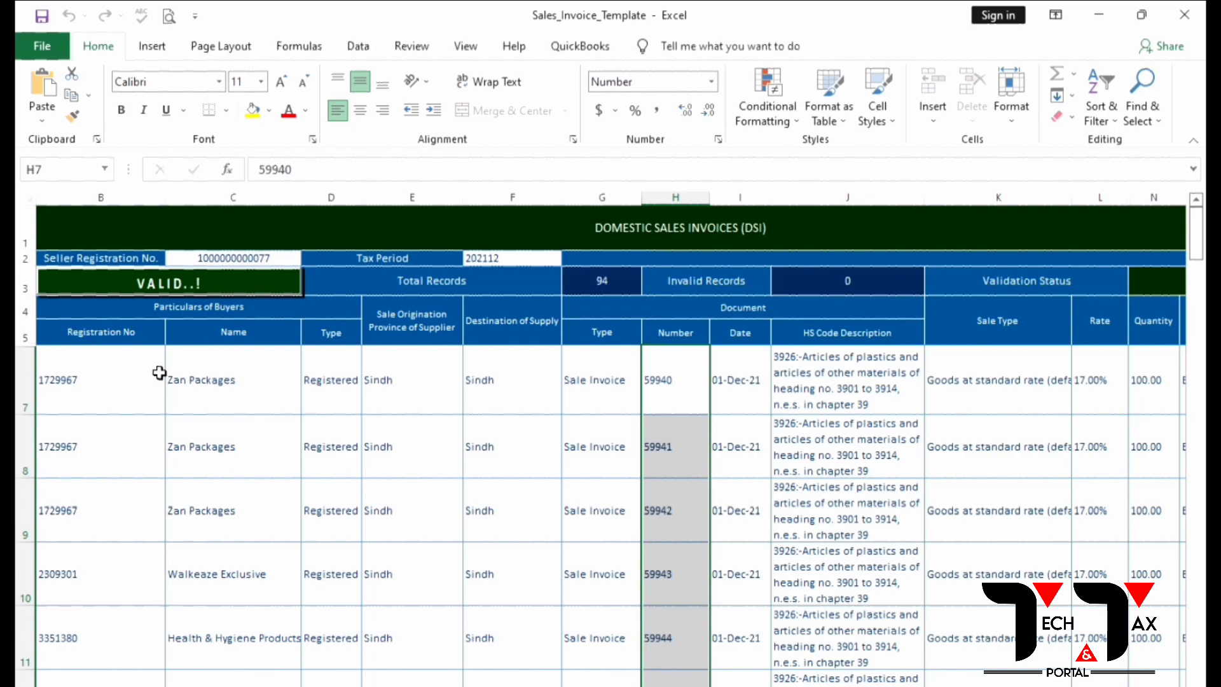
Step: Paste the dates (03-Dec-21, 05-Dec-21…) as values into the template's Date column and revalidate
right_click(733, 365)
left_click(807, 437)
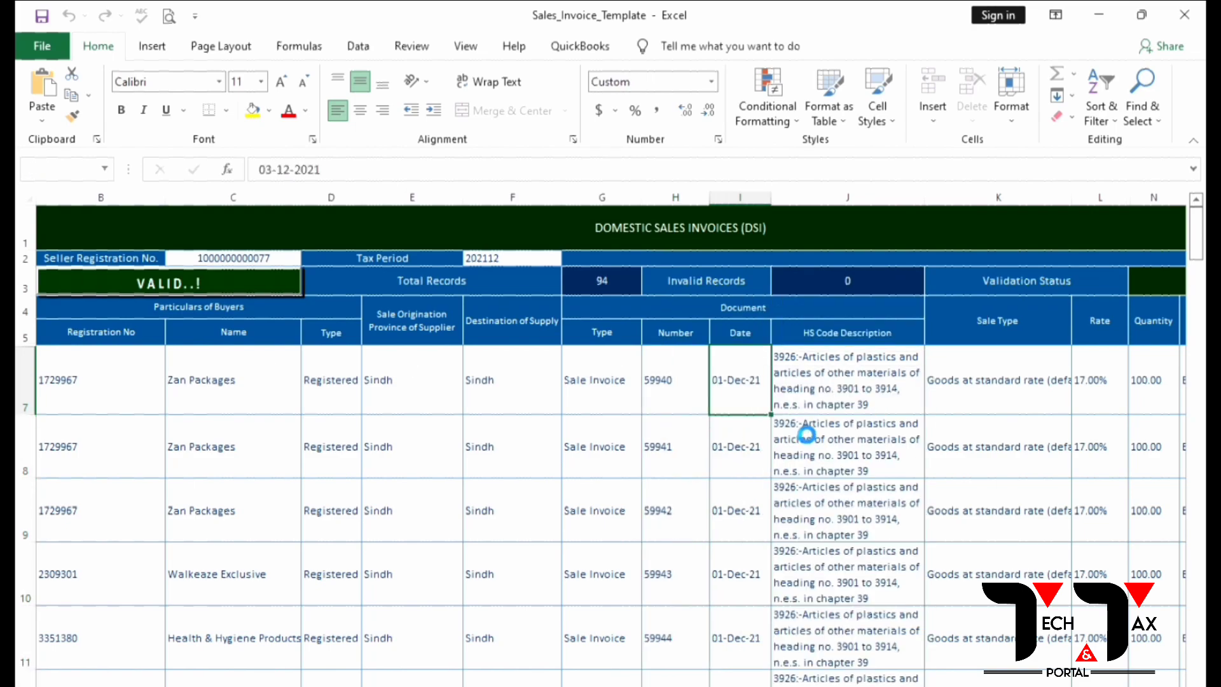
left_click(162, 283)
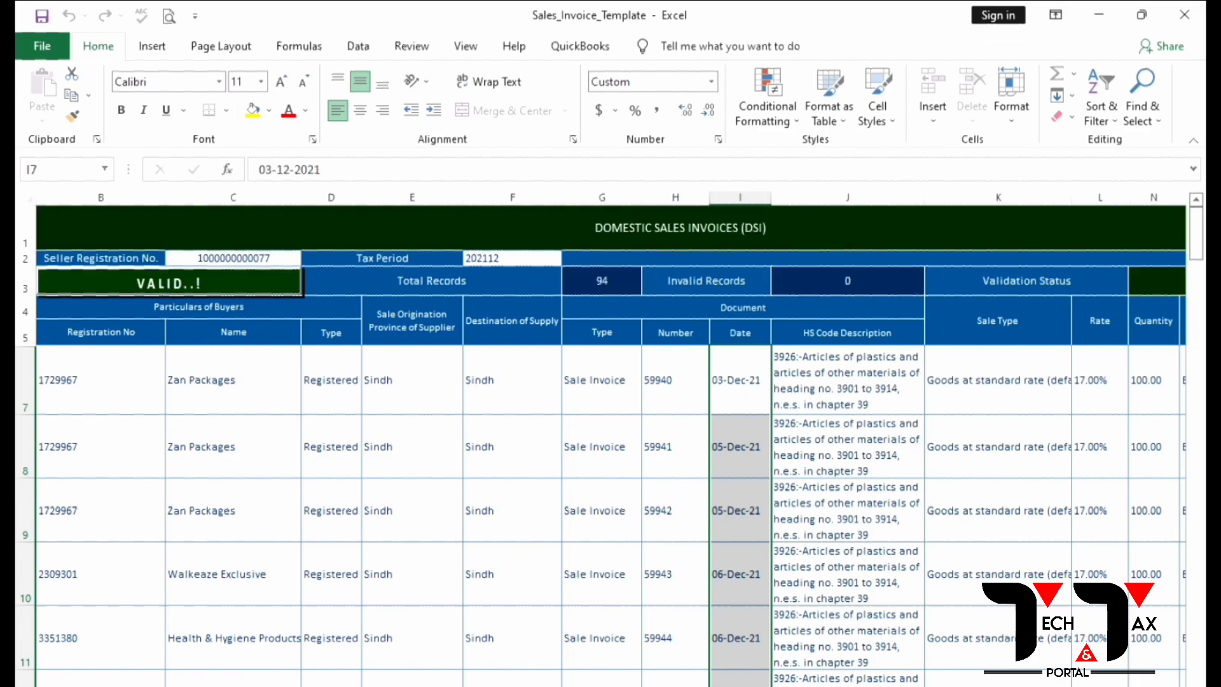
Step: Copy Bag from template cell O7 and paste it over PCS in the summary's UOM column
scroll(926, 504, "right", 5)
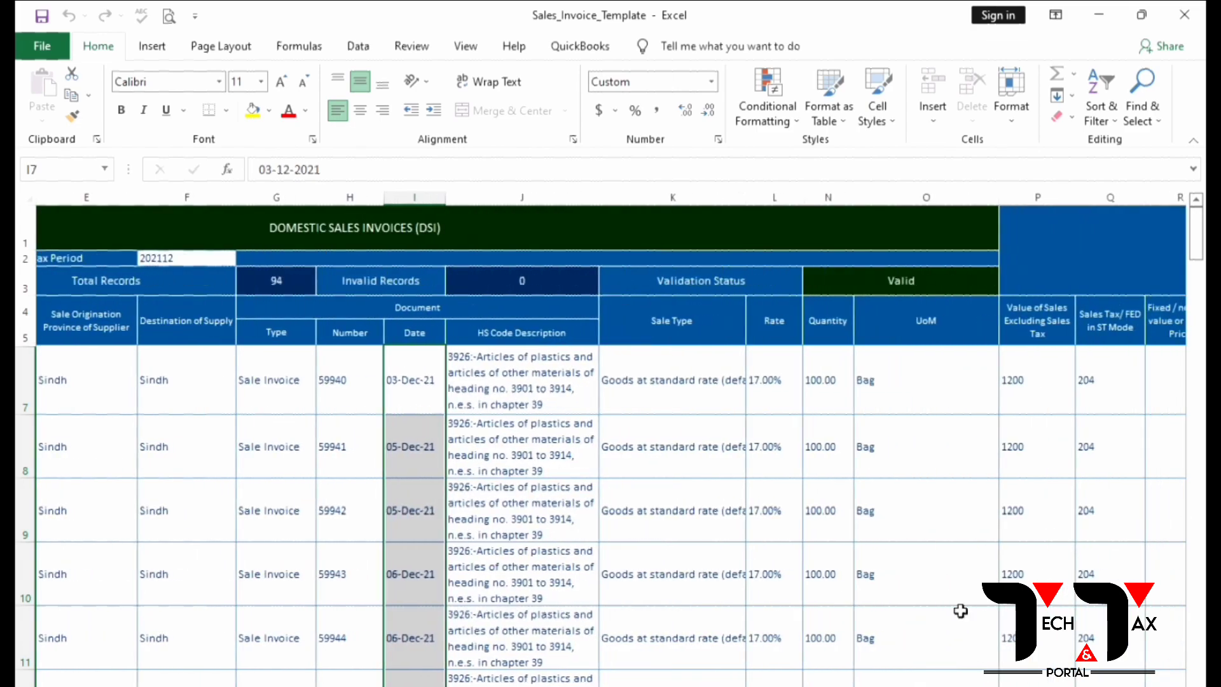
left_click(902, 381)
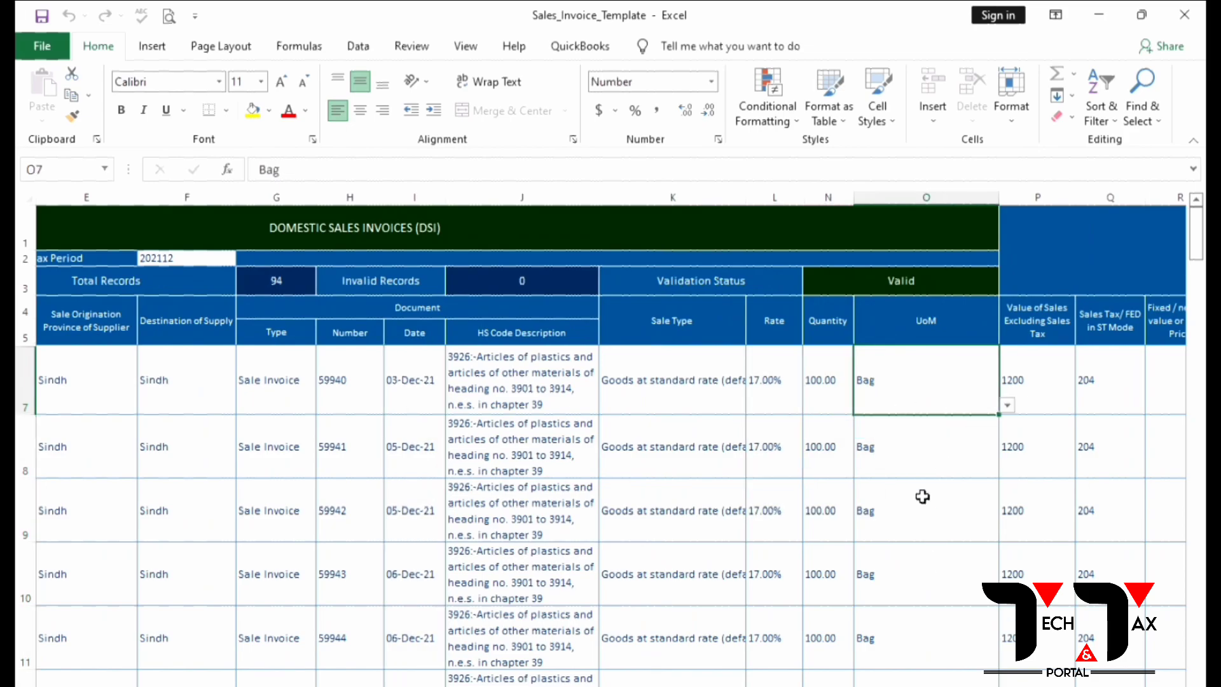
scroll(922, 495, "down", 11)
key("alt+Tab")
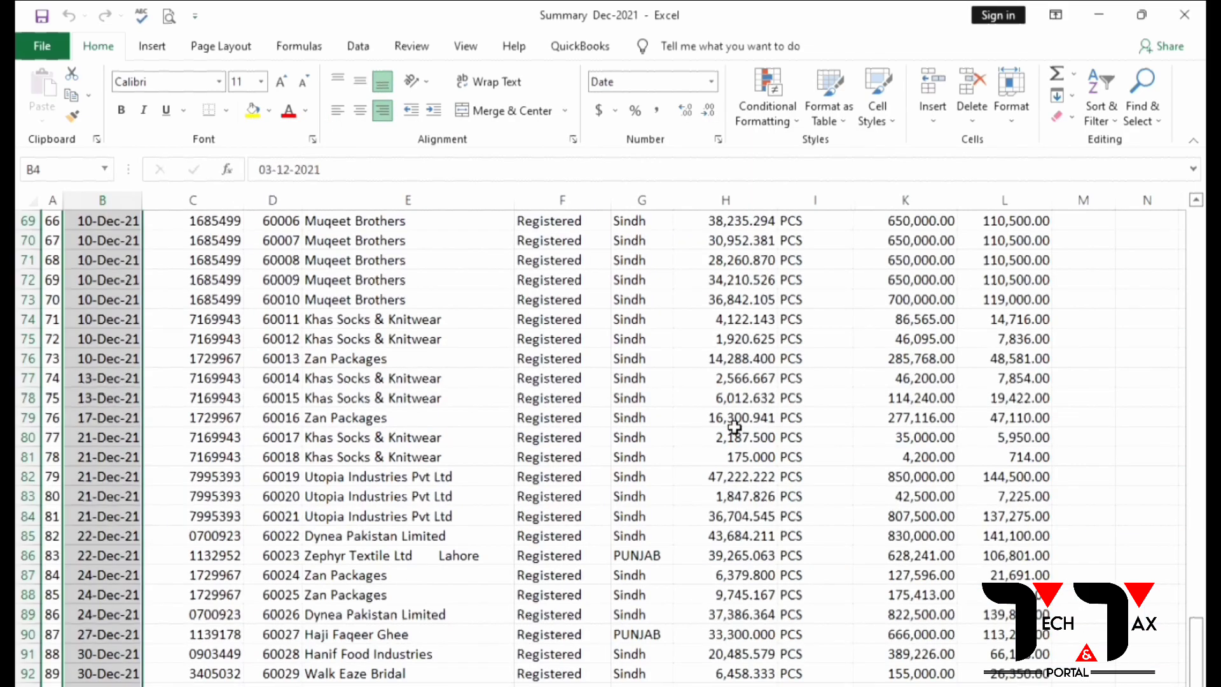
scroll(782, 397, "up", 20)
left_click(814, 199)
key("ctrl+v")
scroll(729, 403, "down", 15)
scroll(730, 403, "up", 15)
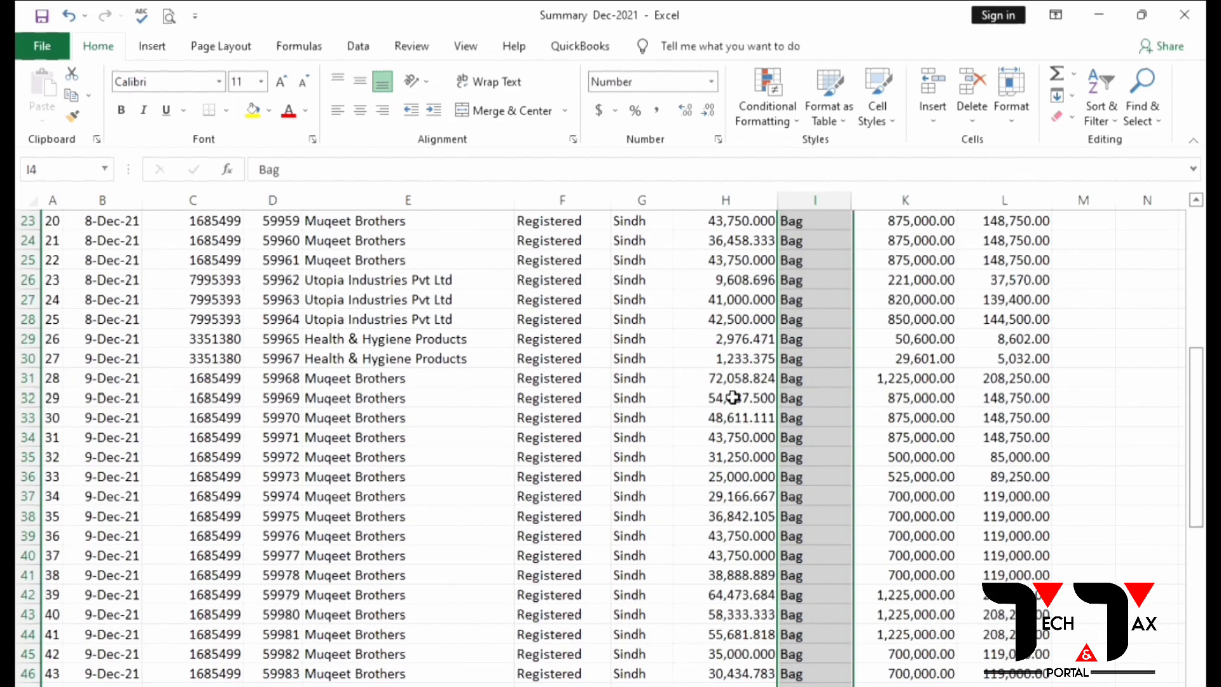
Step: Paste Special into the template's UoM cell O7 and extend it down column O
key("alt+Tab")
right_click(932, 384)
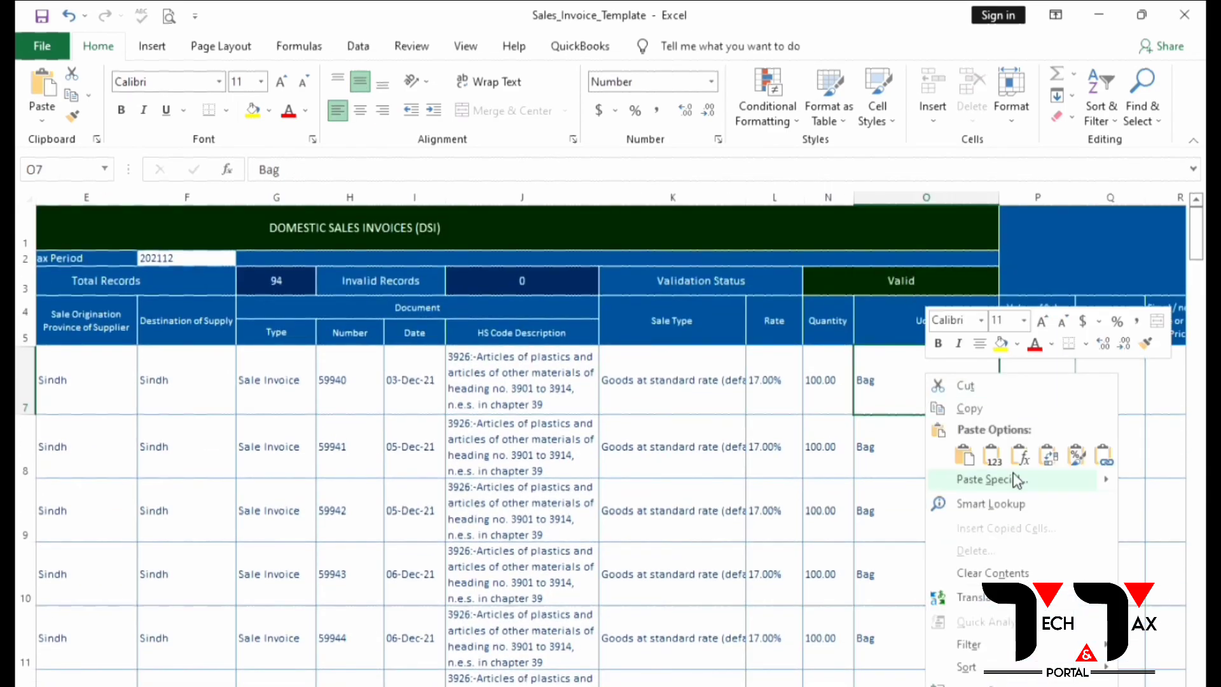
left_click(995, 474)
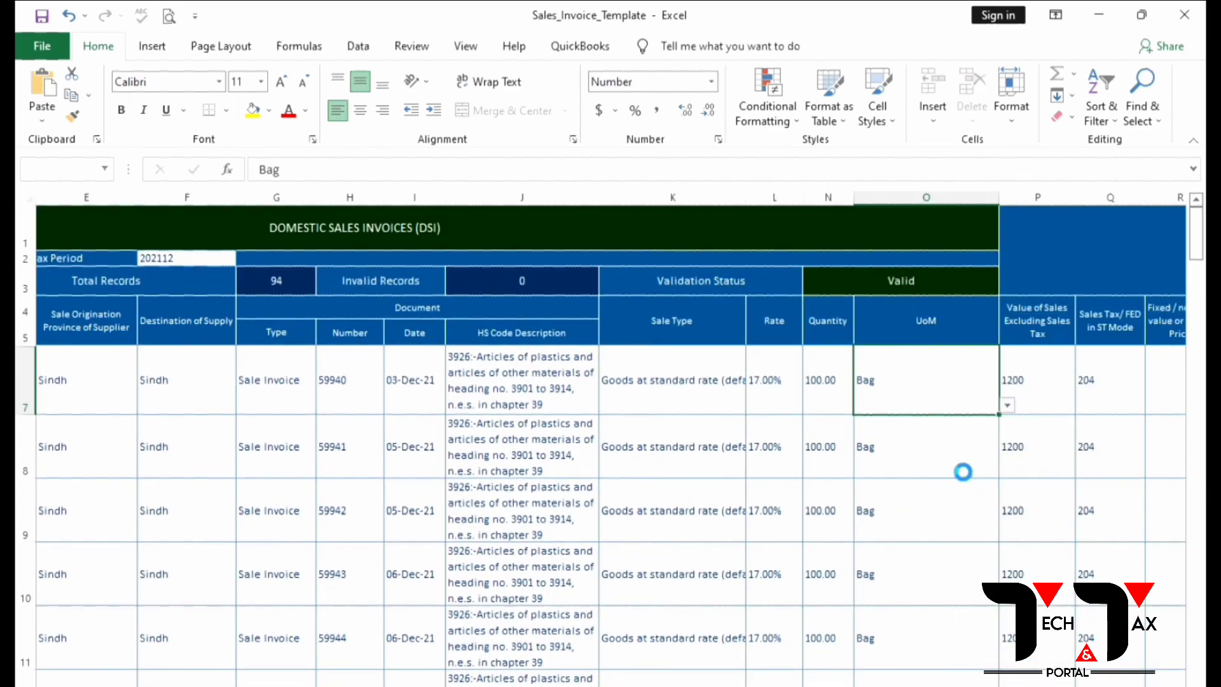
key("ctrl+shift+Down")
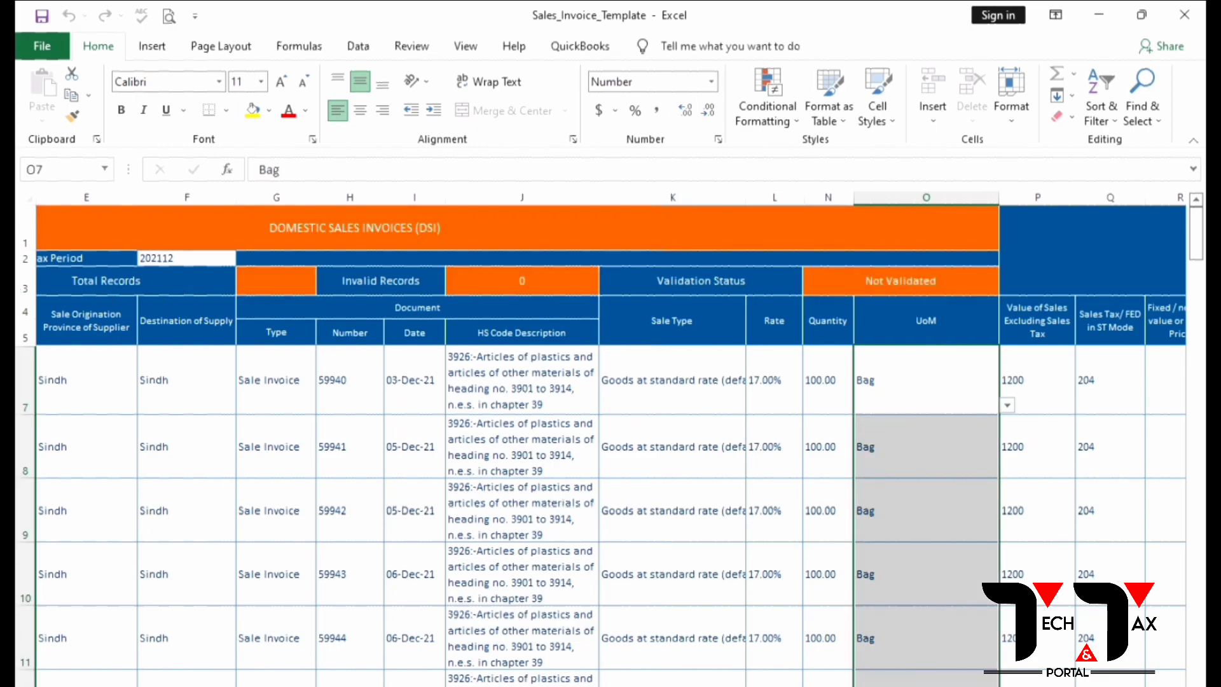
Step: Rerun validation on the invoice template
scroll(275, 469, "left", 3)
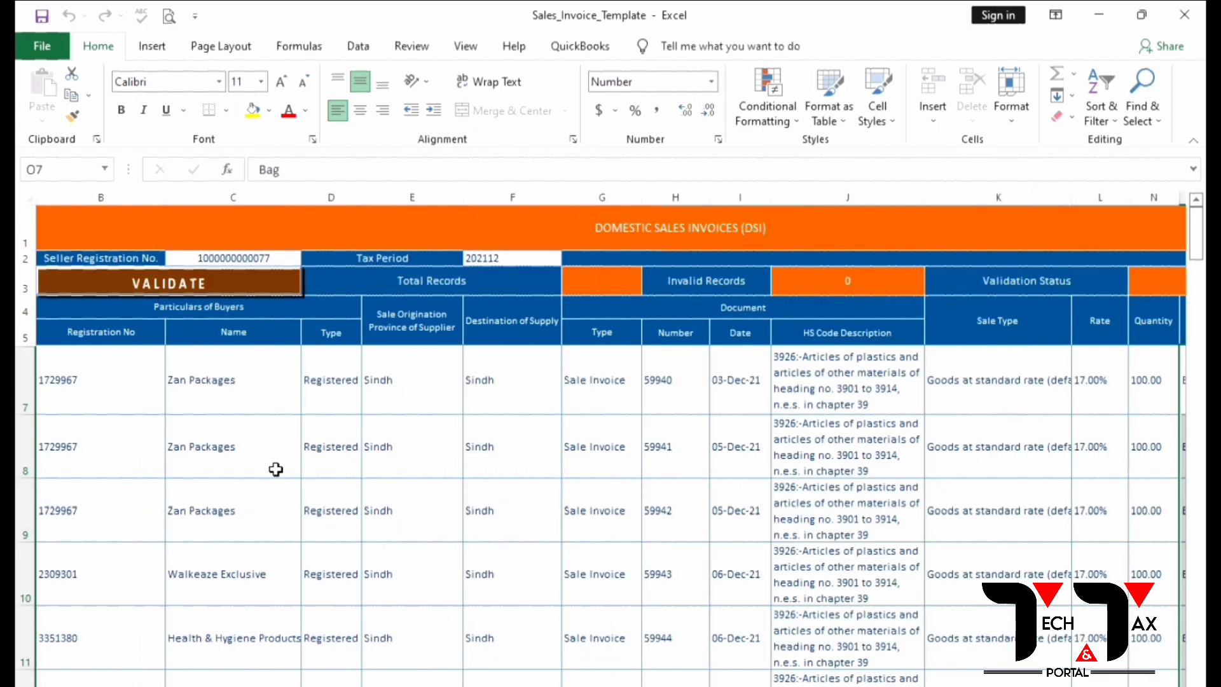
left_click(204, 296)
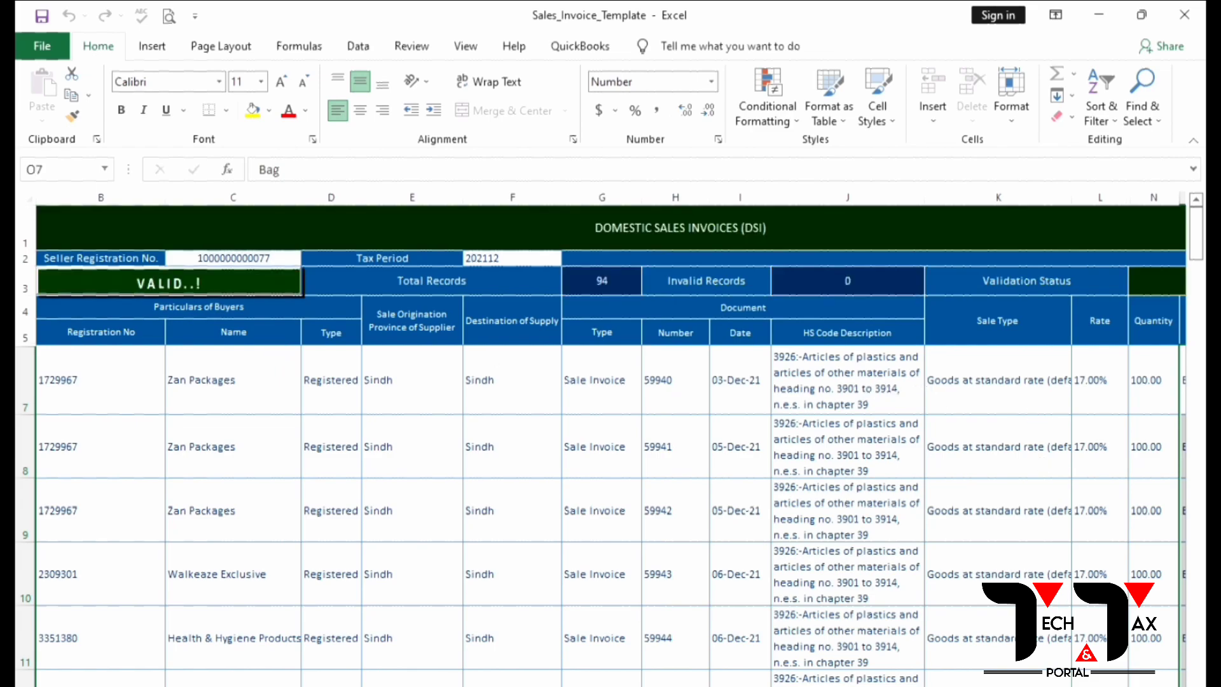
scroll(730, 506, "right", 5)
Step: Round the summary's column M quantities to whole numbers with Decrease Decimal and copy them
key("alt+Tab")
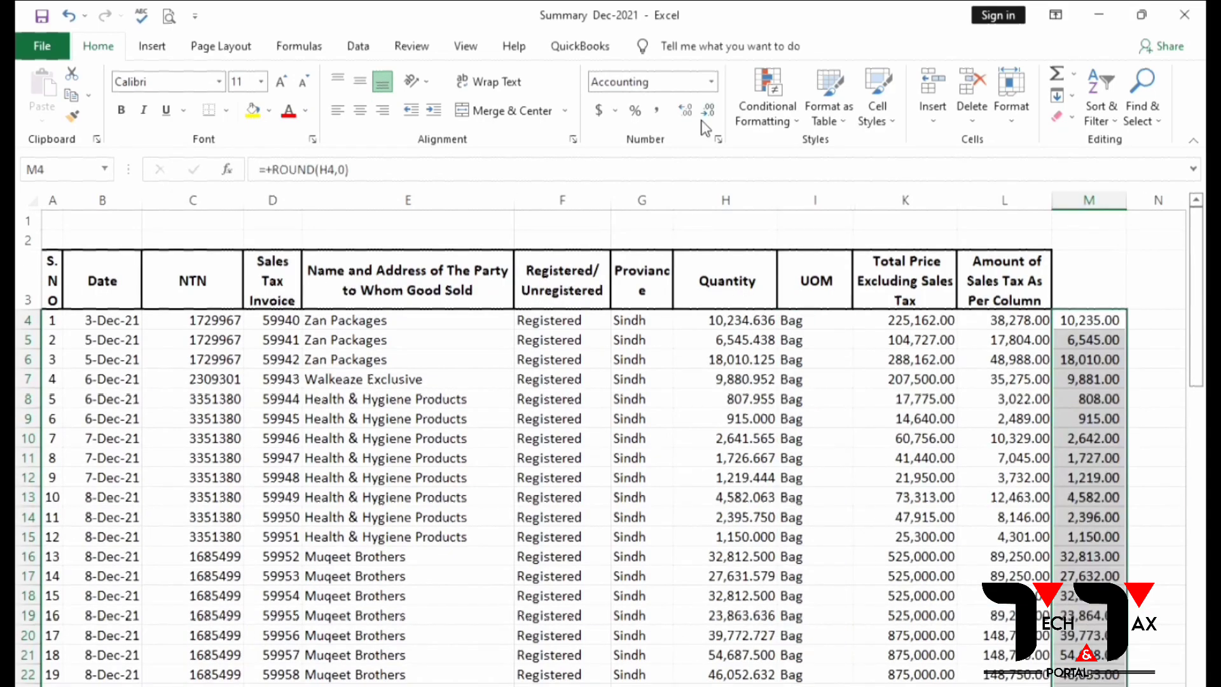
left_click(710, 116)
left_click(711, 116)
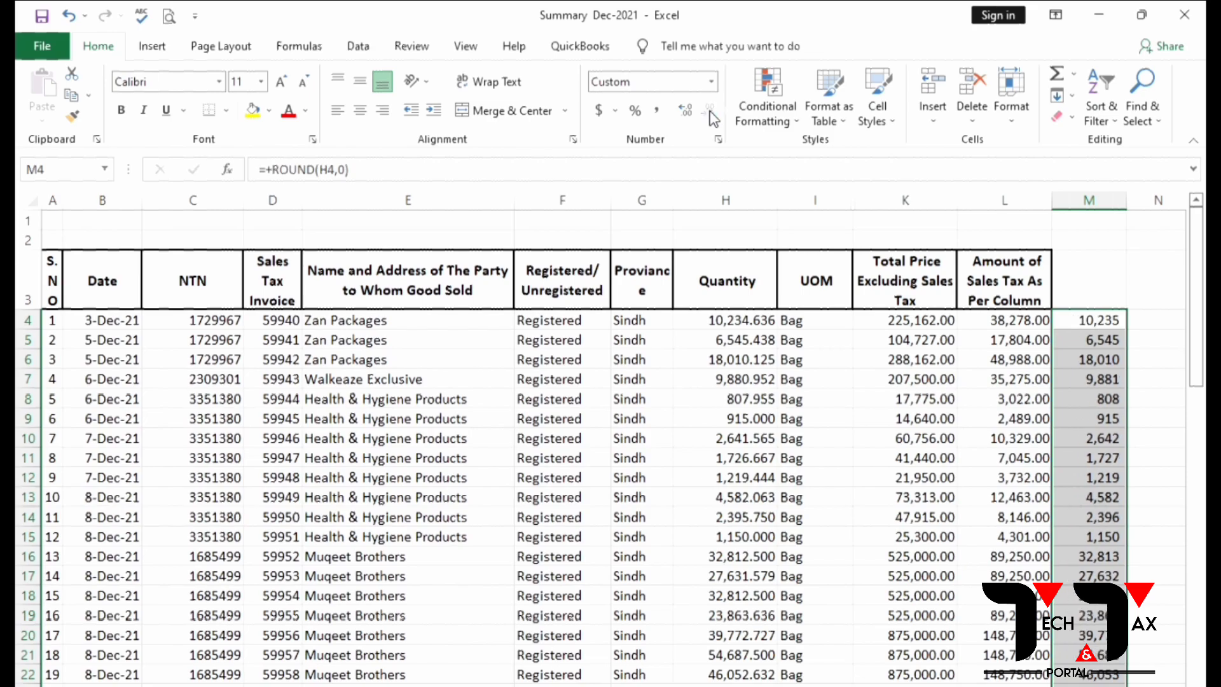
key("ctrl+c")
Step: Paste the whole-number quantities (10235, 6545…) as values into Quantity column N and revalidate
key("alt+Tab")
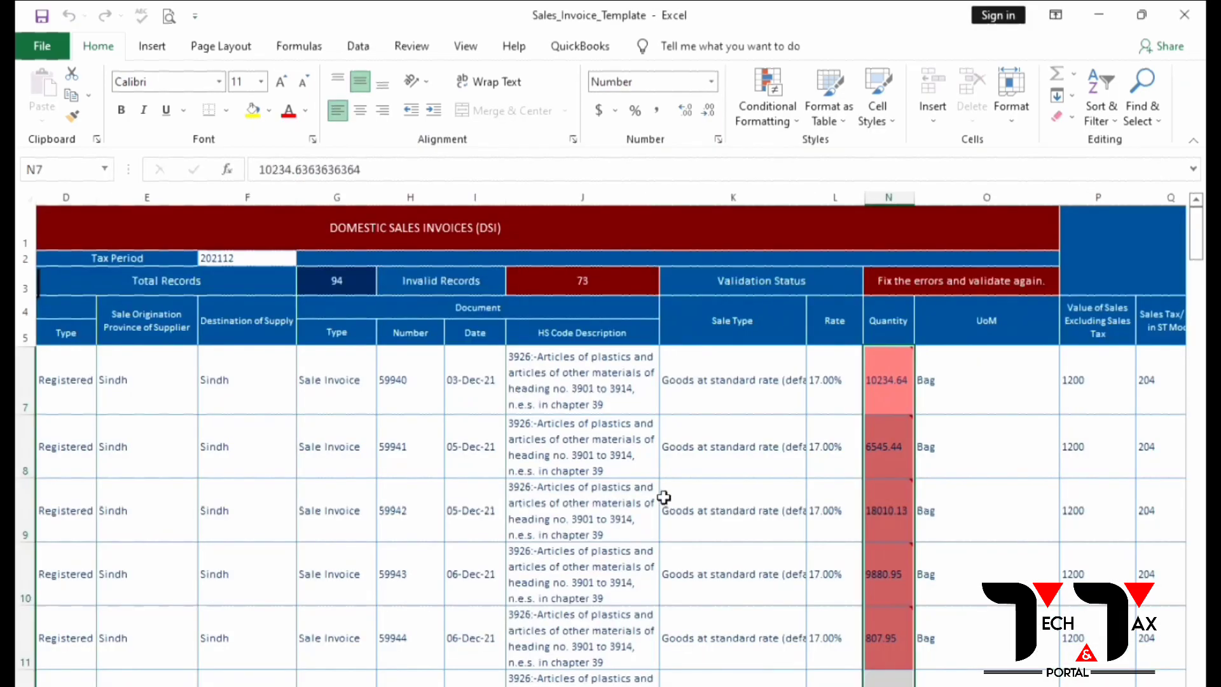
right_click(901, 387)
left_click(968, 468)
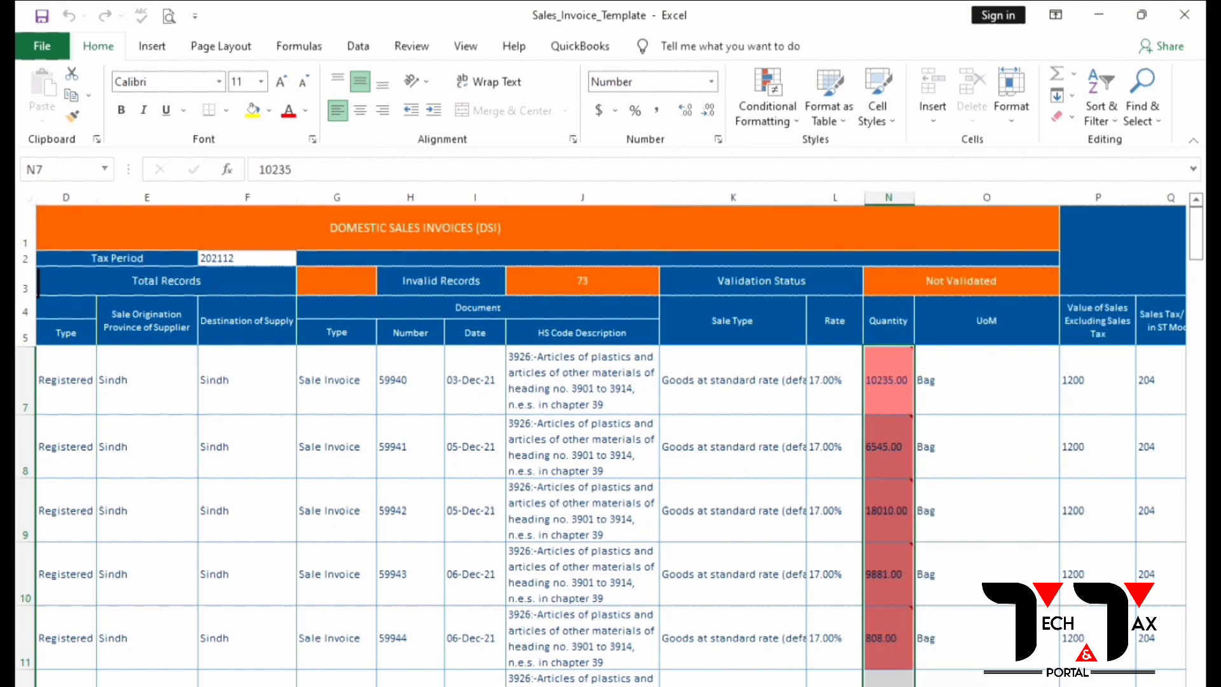
scroll(611, 438, "left", 3)
left_click(240, 280)
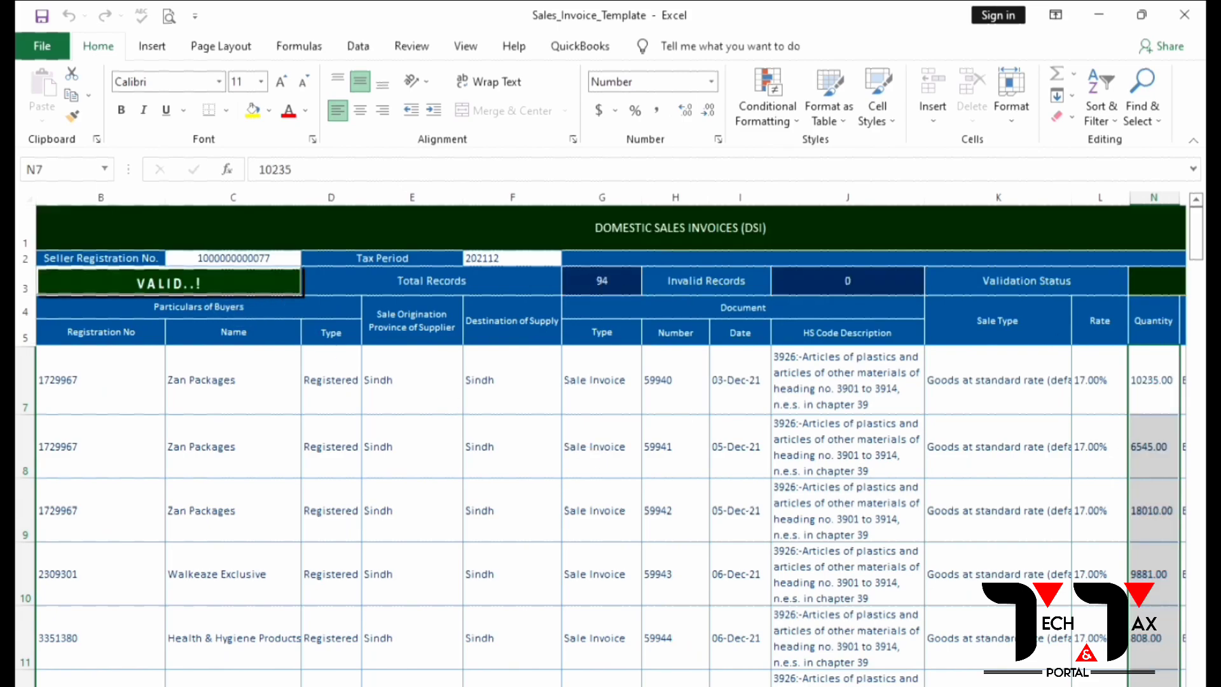
scroll(610, 439, "right", 5)
Step: Copy the summary's sales values and tax (columns K and L) into template columns P and Q, then revalidate
left_click(799, 370)
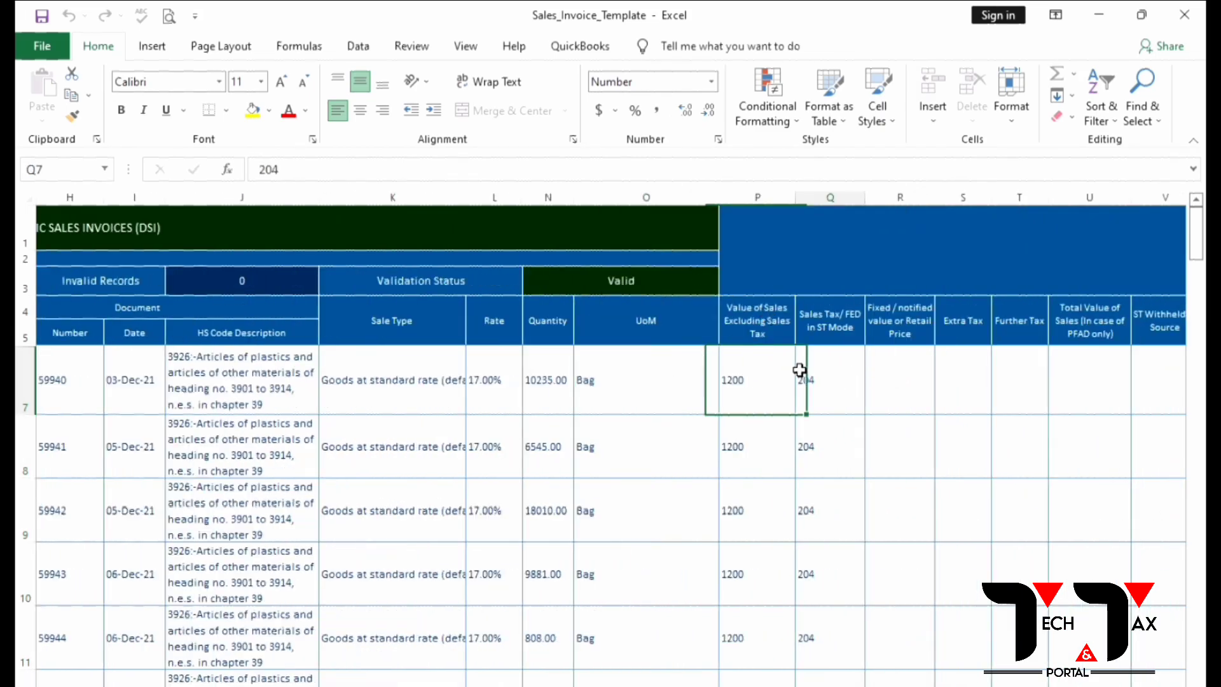
key("Right")
key("alt+Tab")
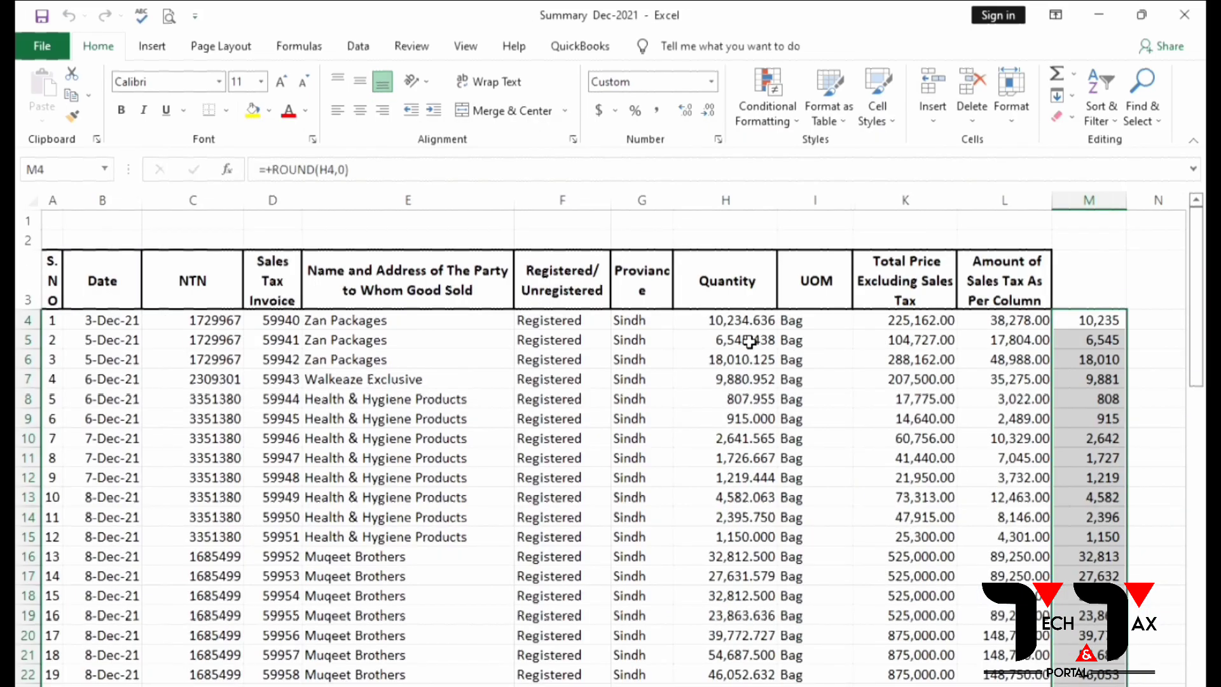
left_click(749, 320)
left_click_drag(891, 322, 1004, 685)
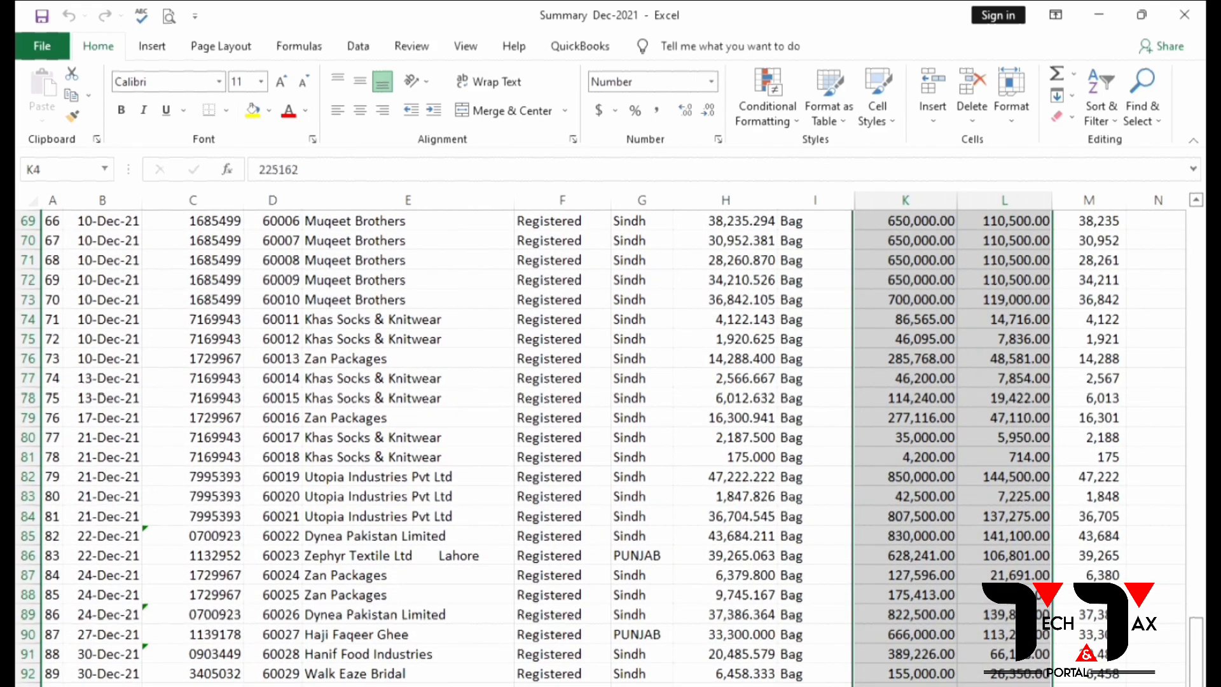
key("ctrl+c")
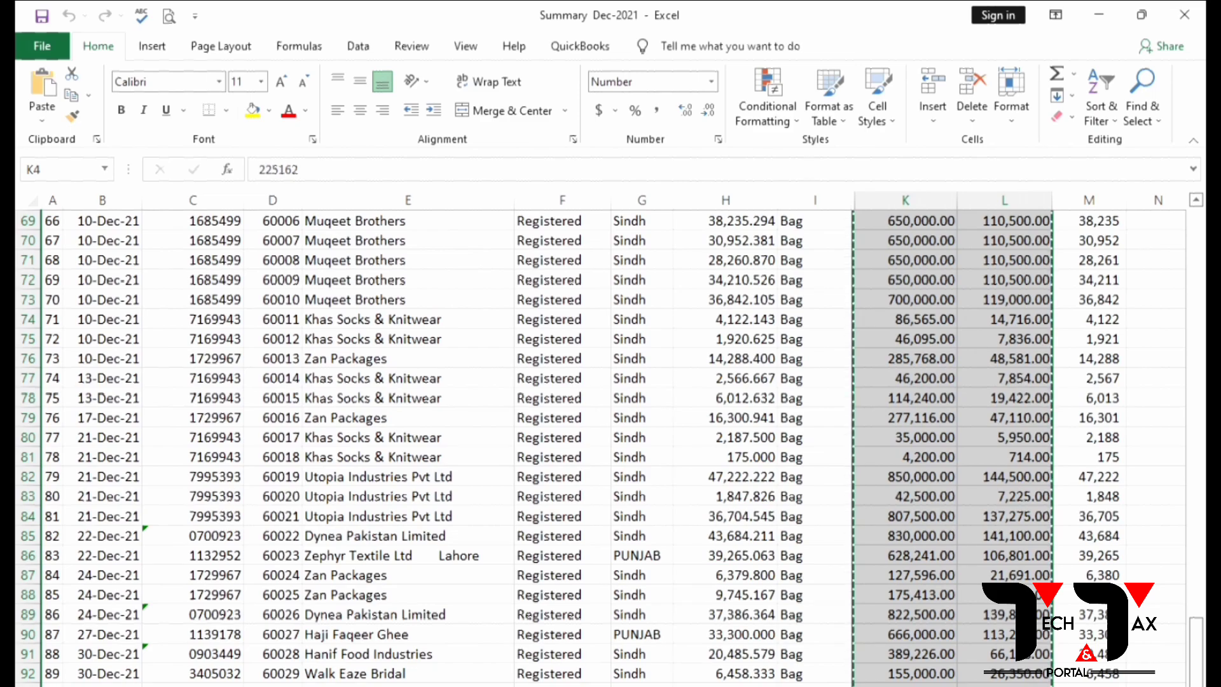
key("alt+Tab")
right_click(749, 379)
left_click(821, 463)
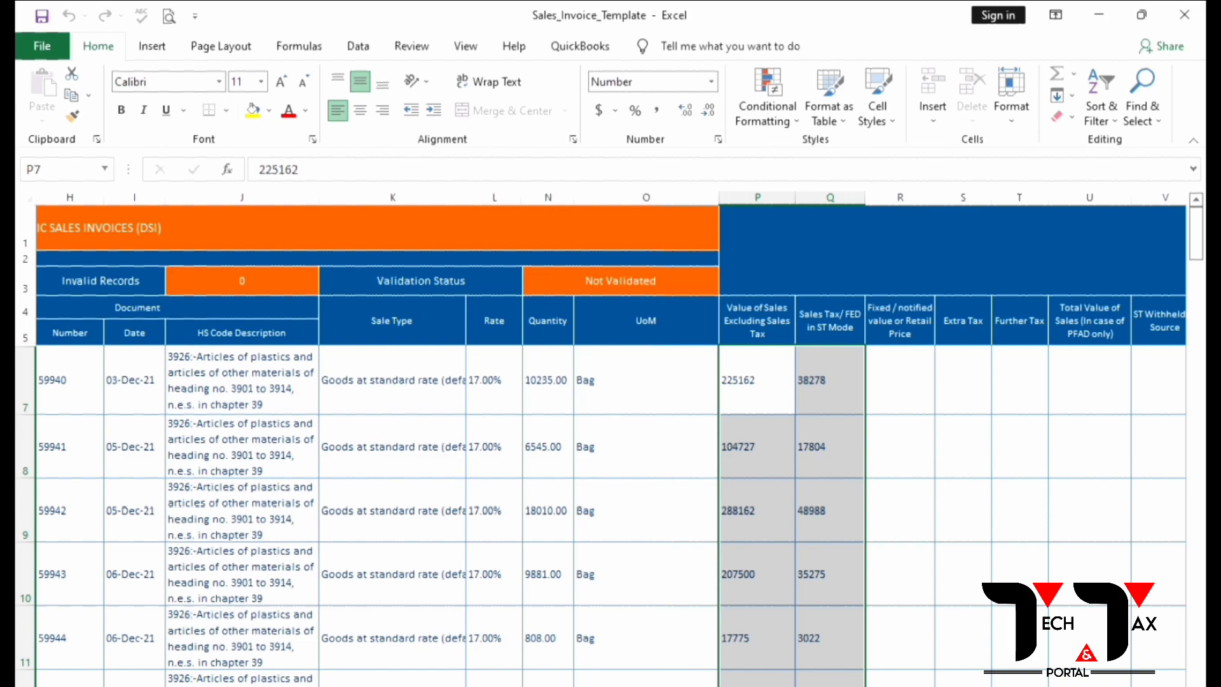
scroll(327, 498, "left", 3)
left_click(249, 274)
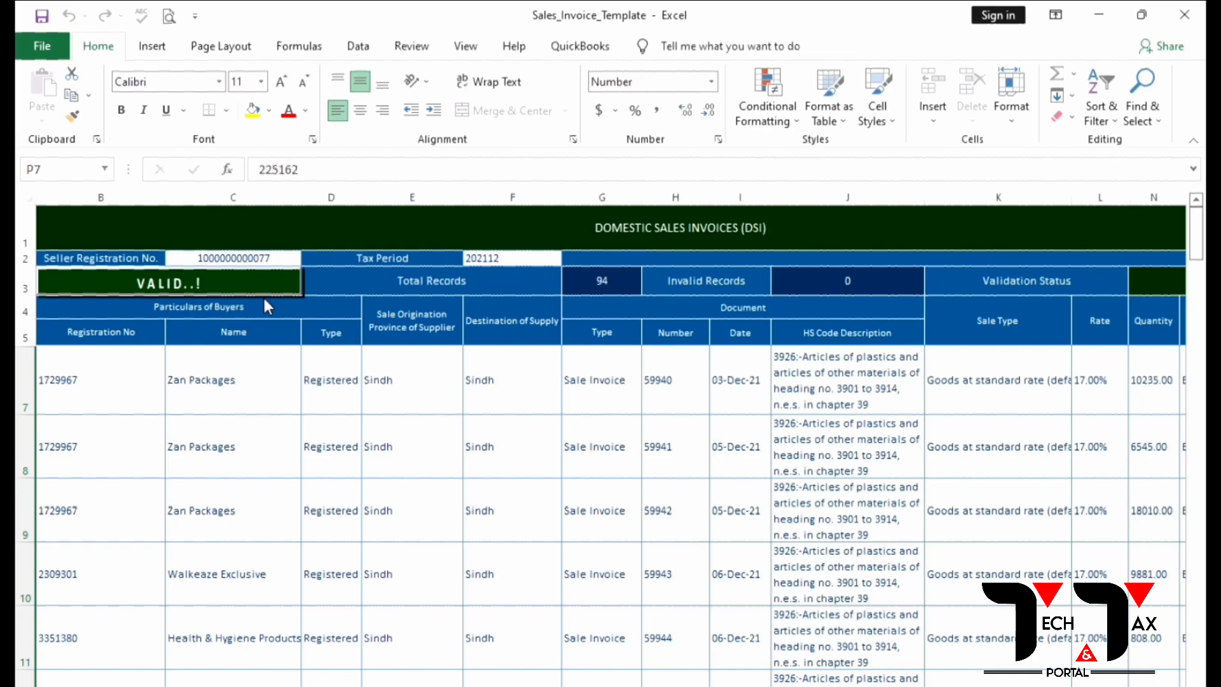
Step: Close the Sales_Invoice_Template workbook
left_click(41, 40)
scroll(242, 356, "down", 20)
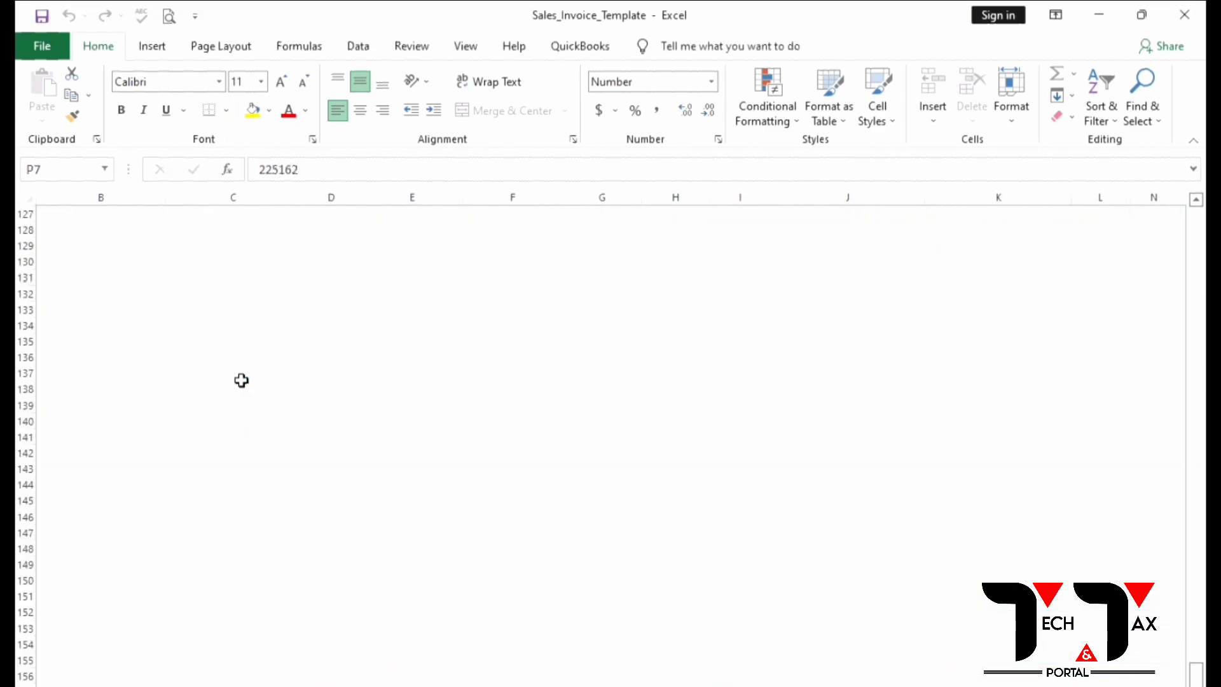
scroll(240, 380, "up", 10)
scroll(242, 380, "down", 3)
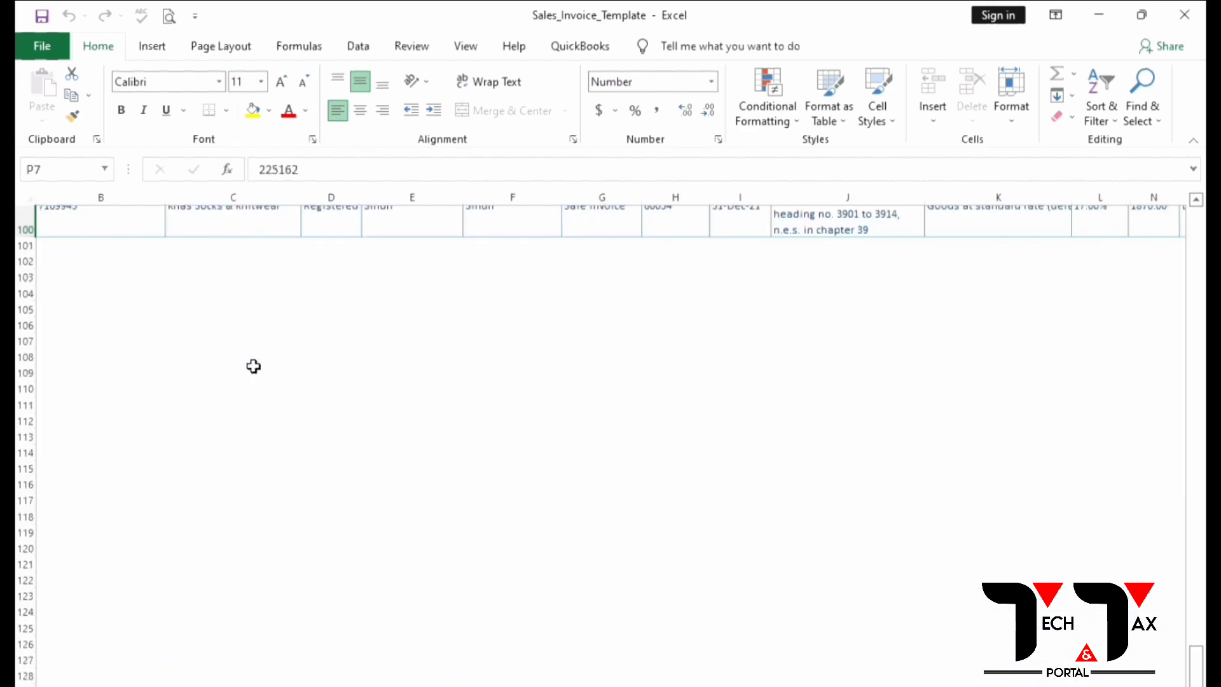
left_click(1183, 14)
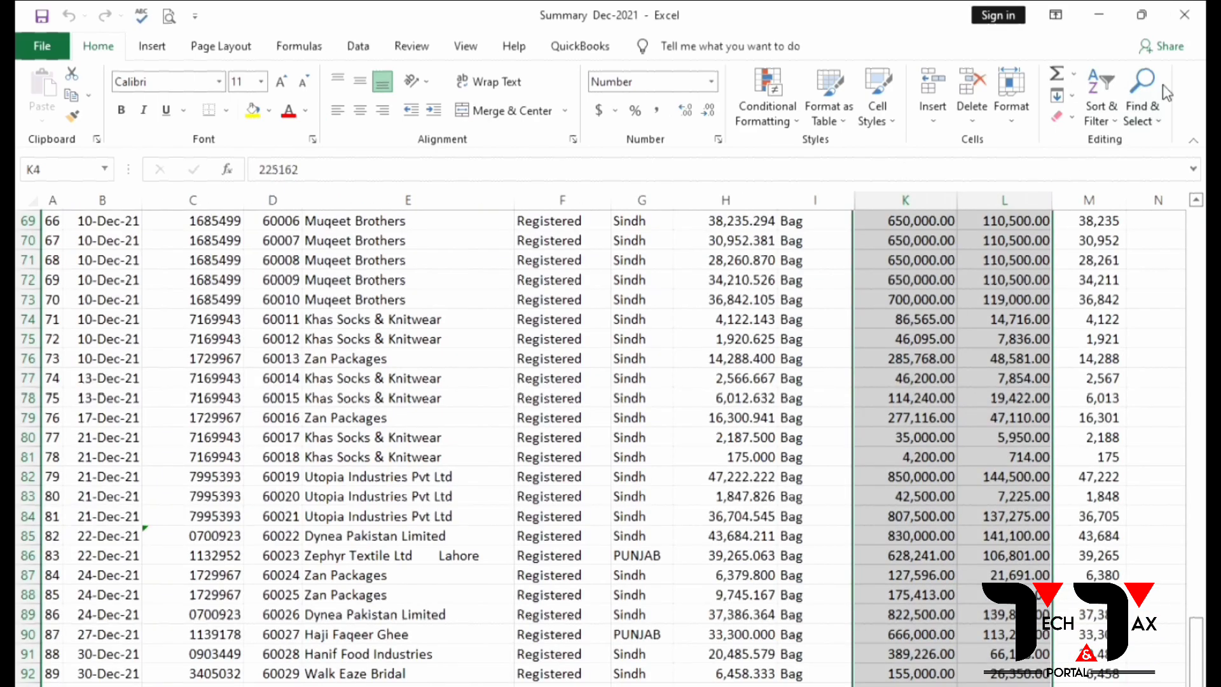
left_click(1184, 14)
Step: Save the template, then fix the username using the saved login and log in to FBR IRIS
left_click(540, 462)
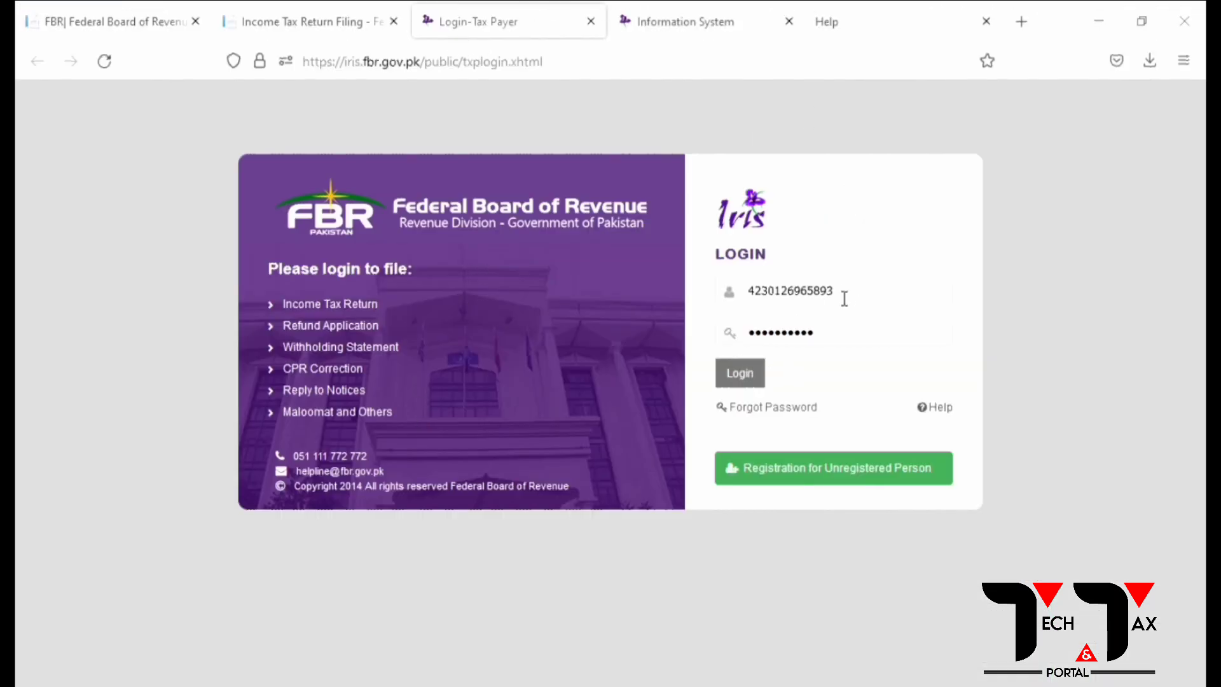
left_click_drag(755, 285, 853, 294)
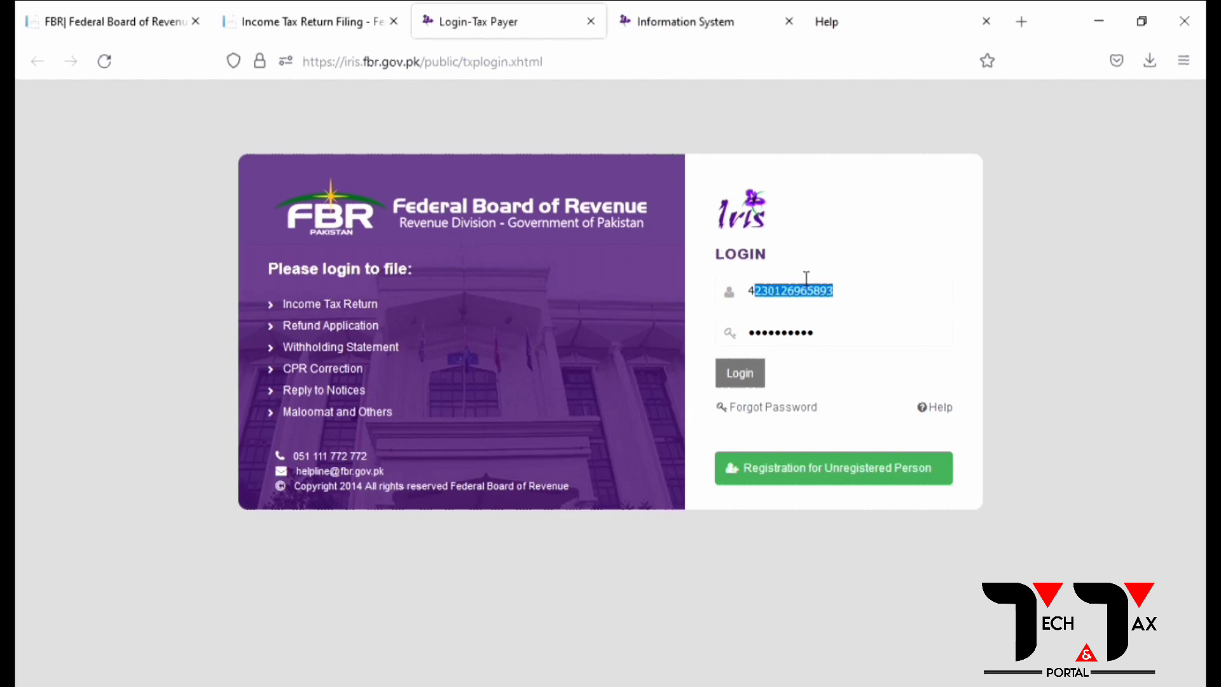
key("BackSpace")
left_click(739, 382)
left_click(739, 380)
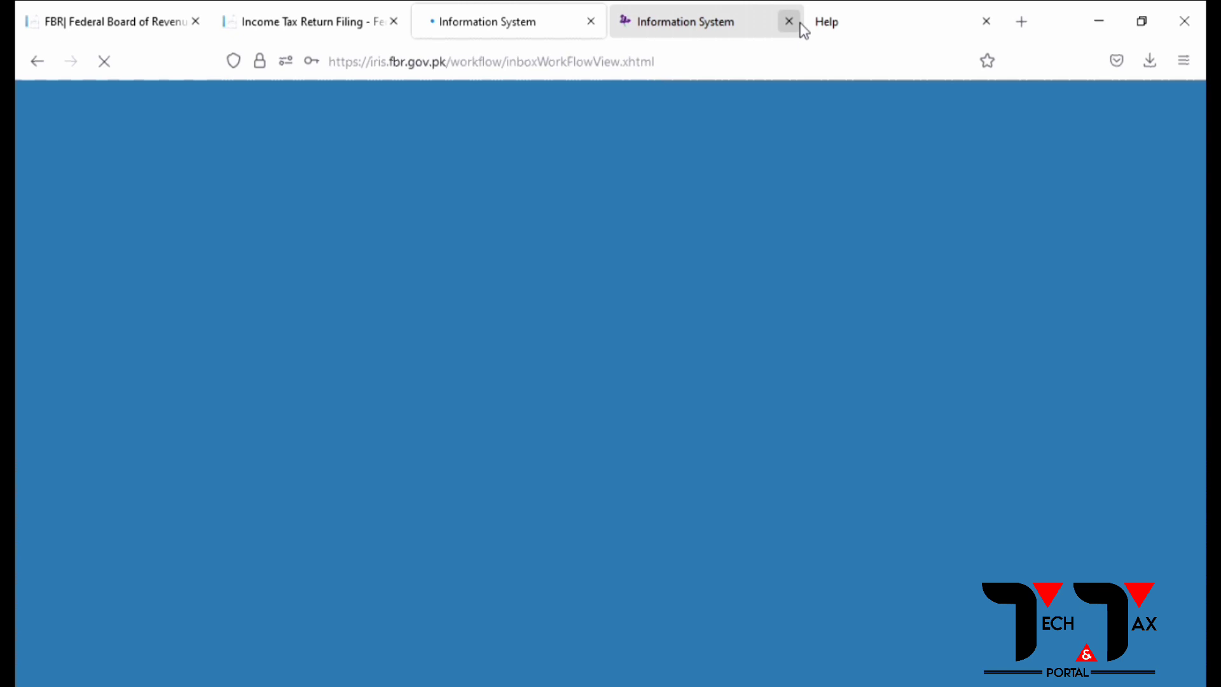
Step: Close the duplicate portal tab and go to Invoice Management > Sales Ledger
left_click(788, 21)
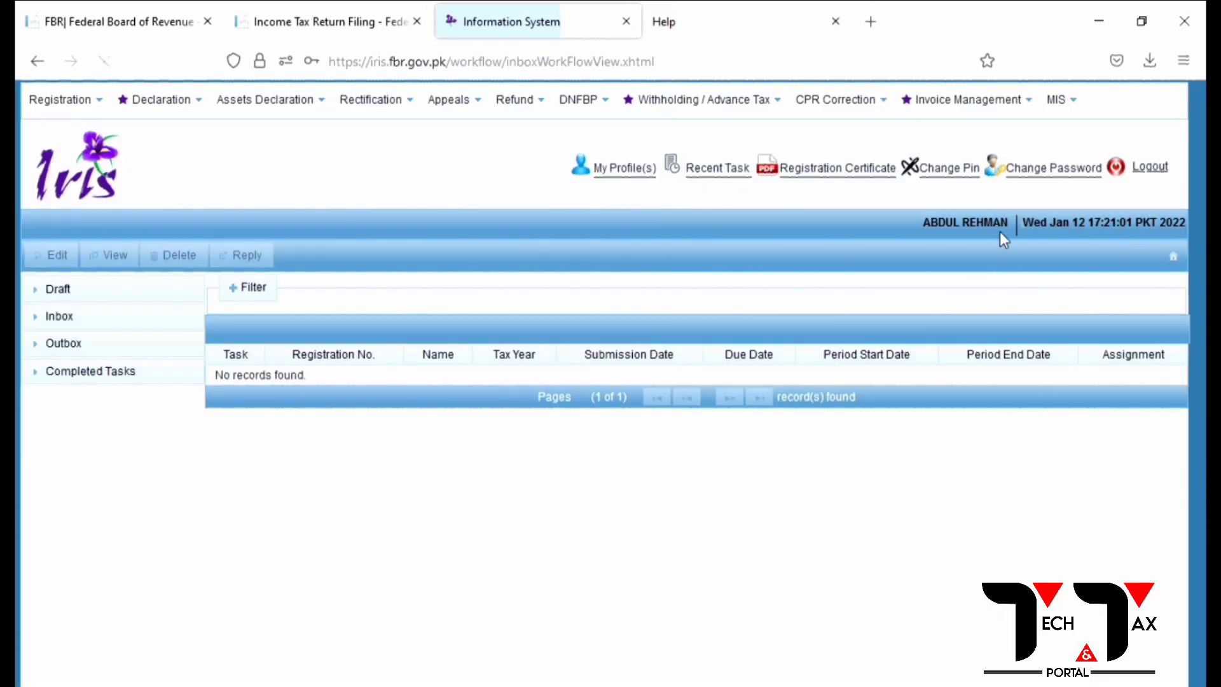
left_click(948, 110)
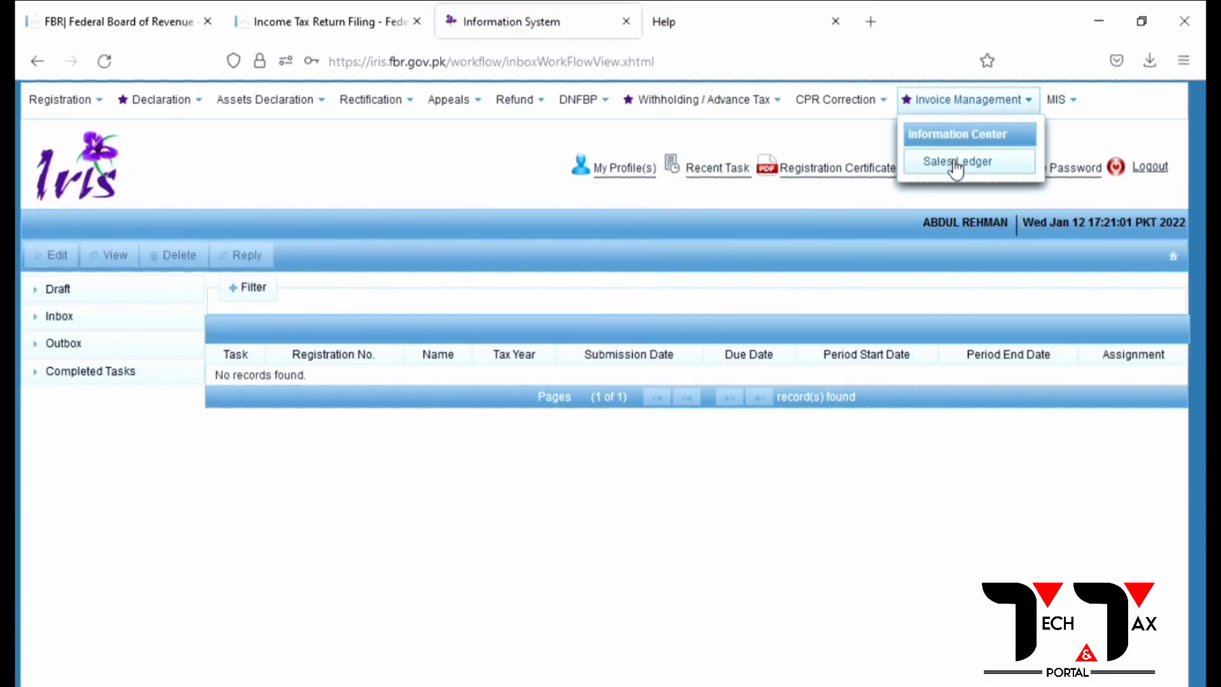
left_click(951, 158)
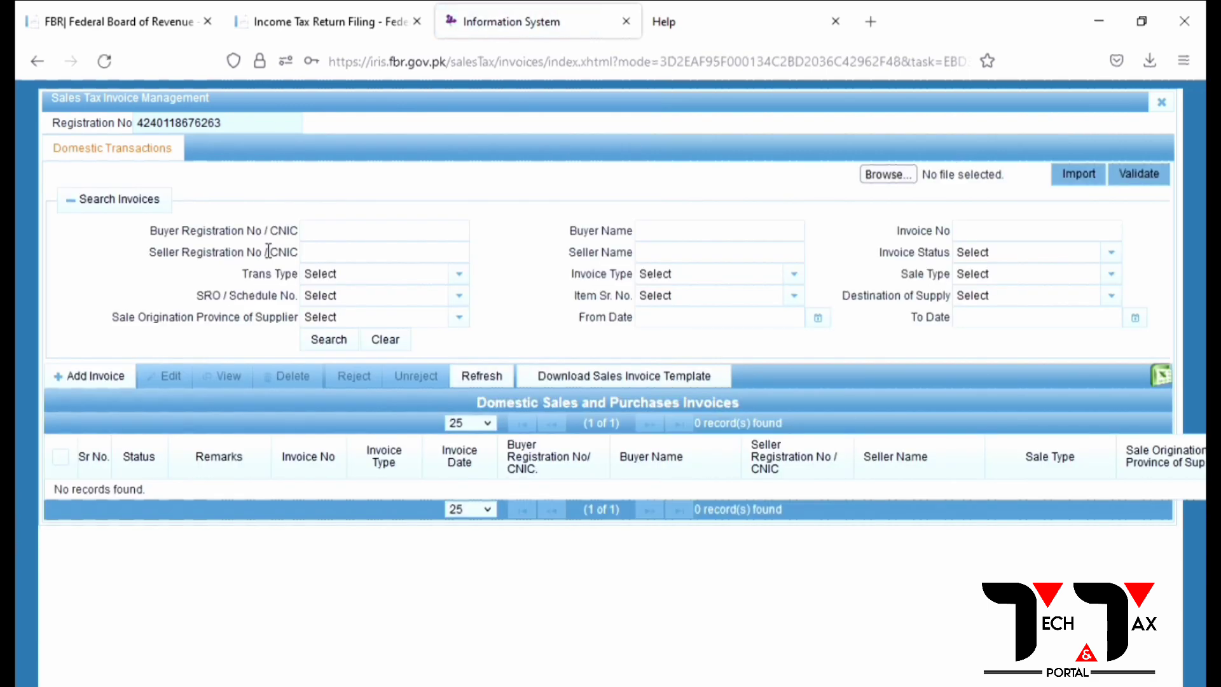
Step: Import Sales_Invoice_Template(1).xlsm from Downloads, which fails with 'Unable to import invoices of other user'
left_click(104, 376)
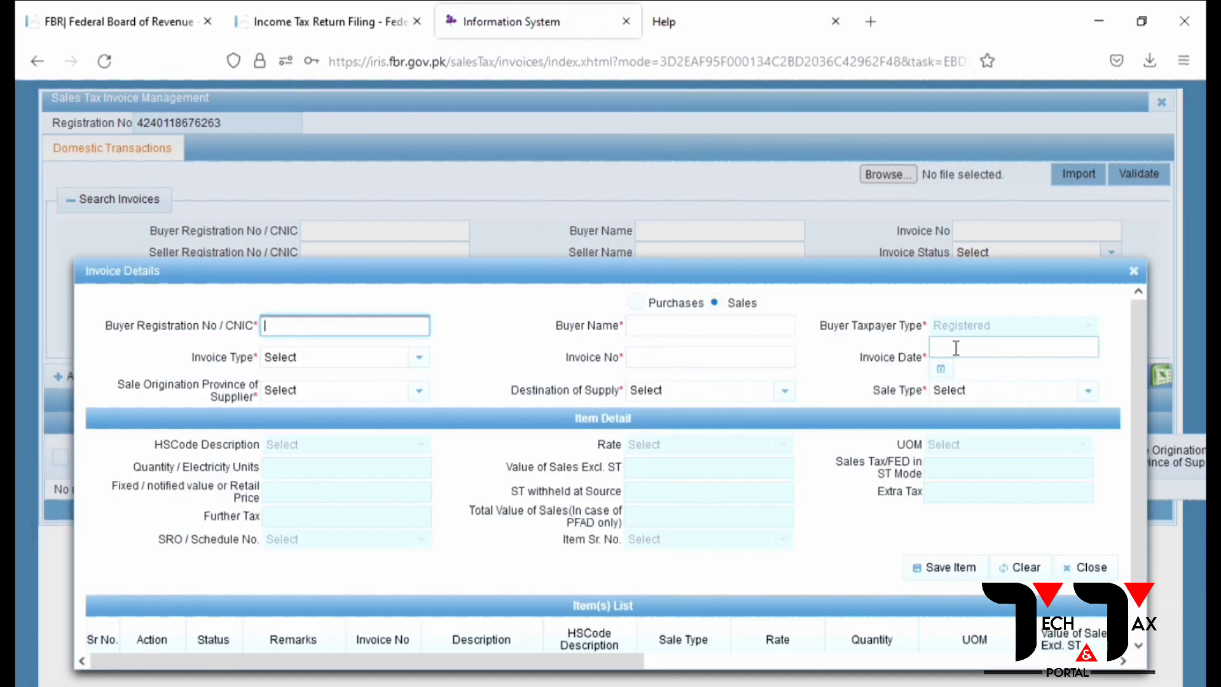
left_click(1136, 274)
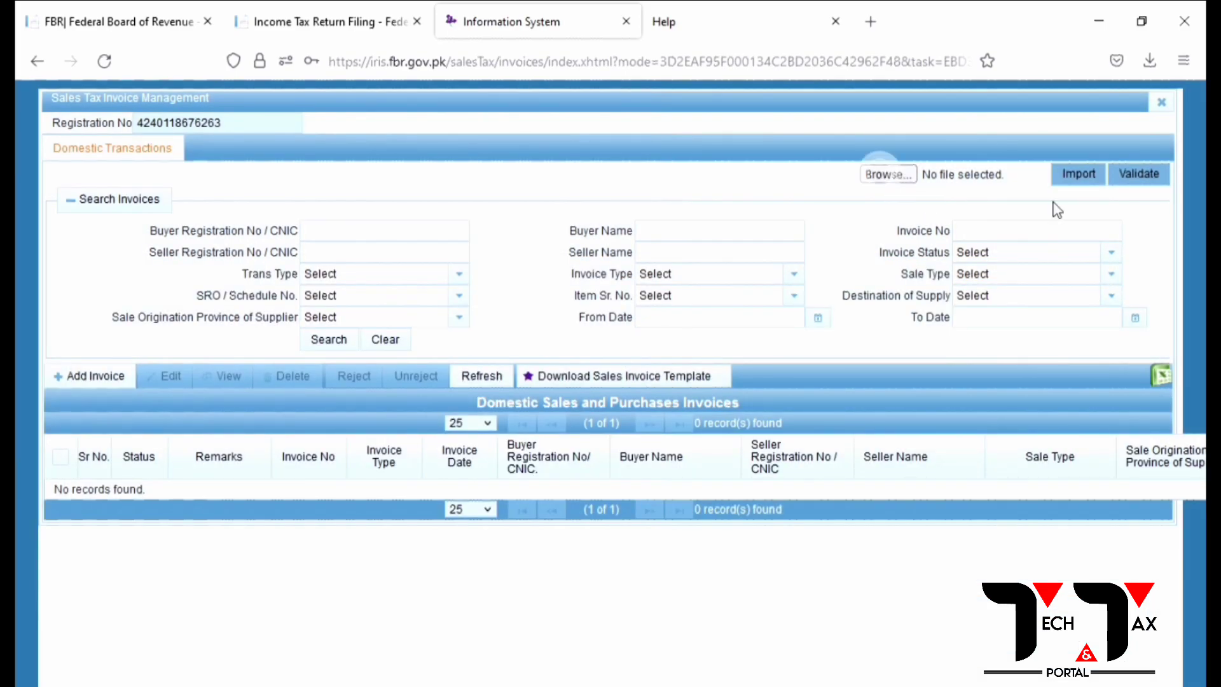
left_click(888, 174)
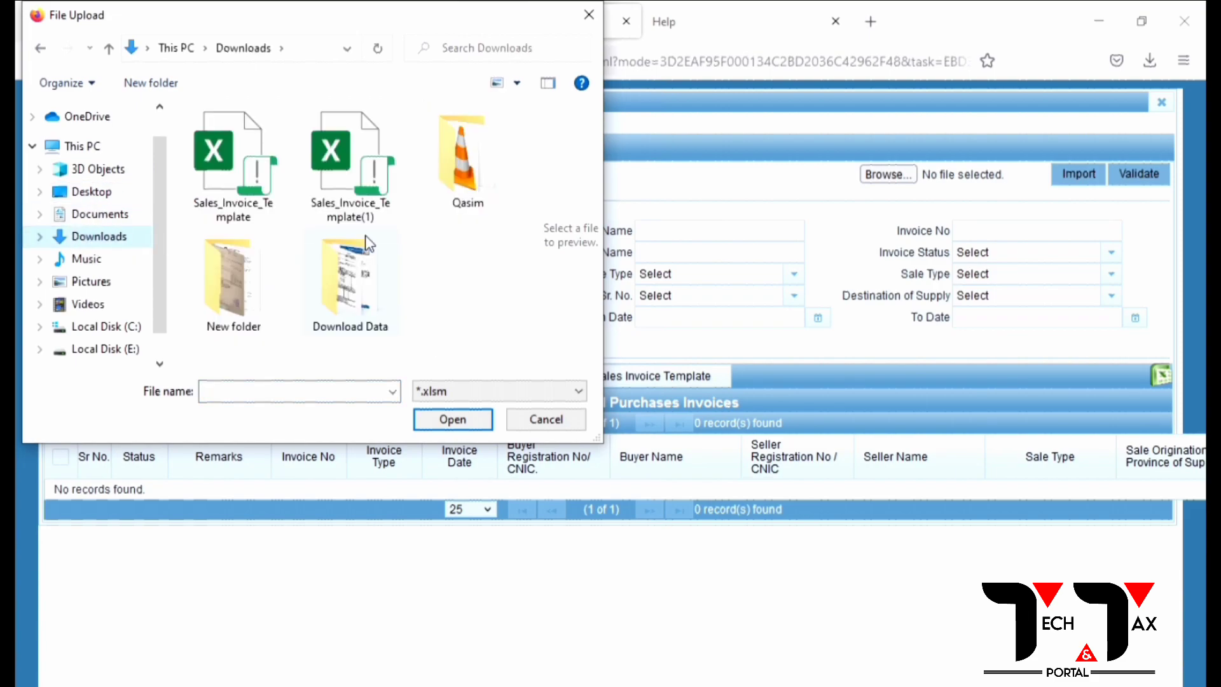
left_click(251, 191)
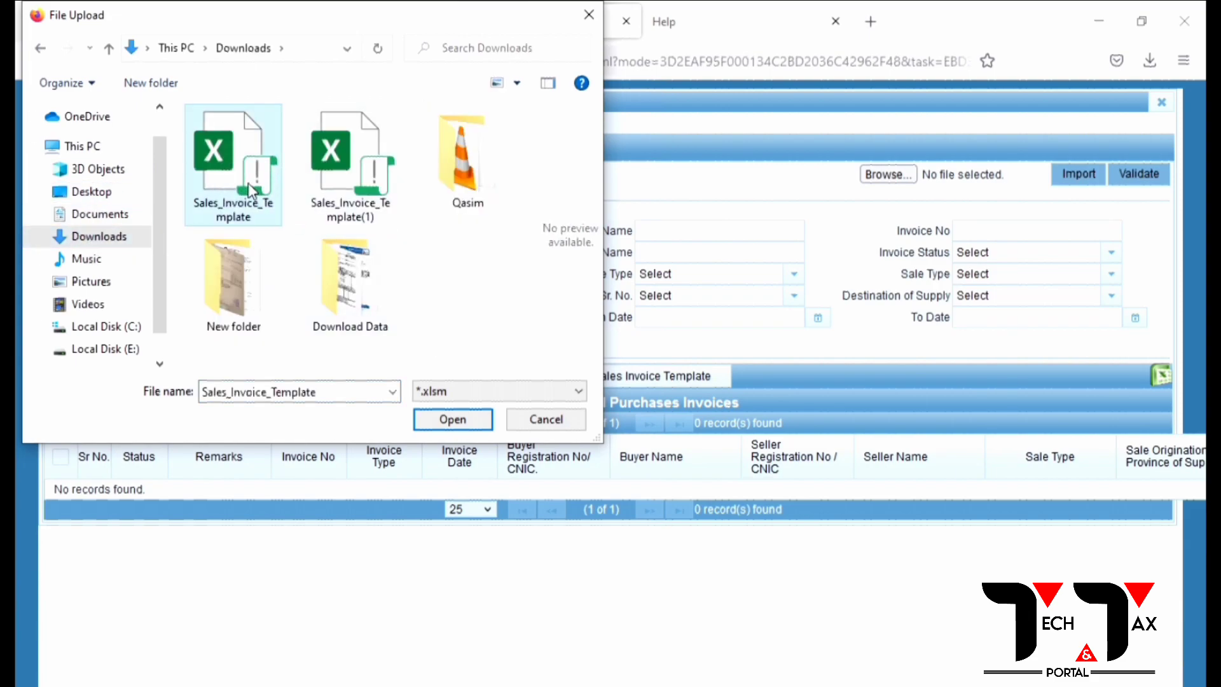
left_click(336, 184)
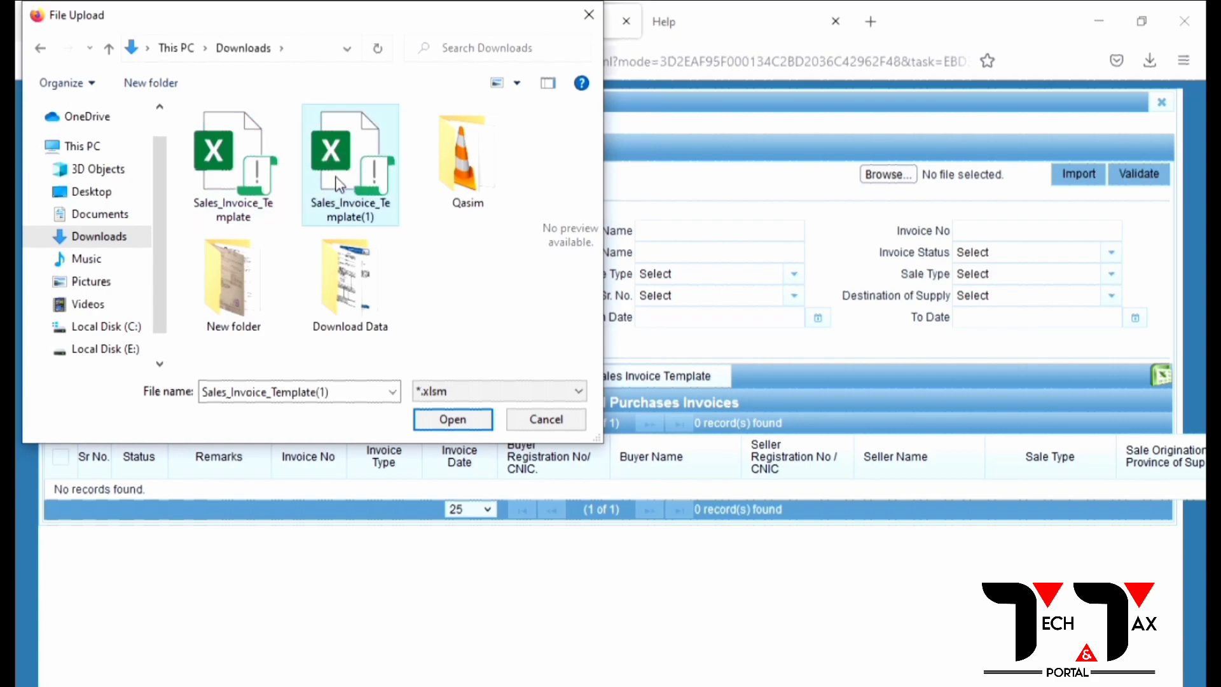
left_click(449, 421)
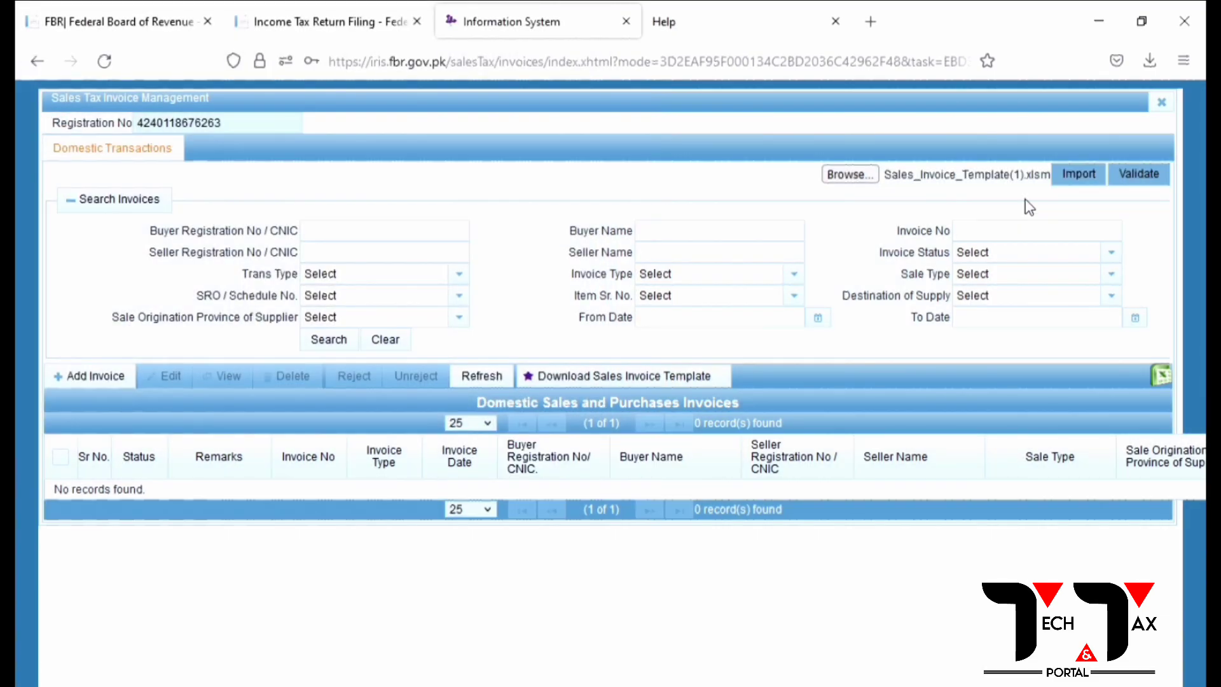
left_click(1077, 174)
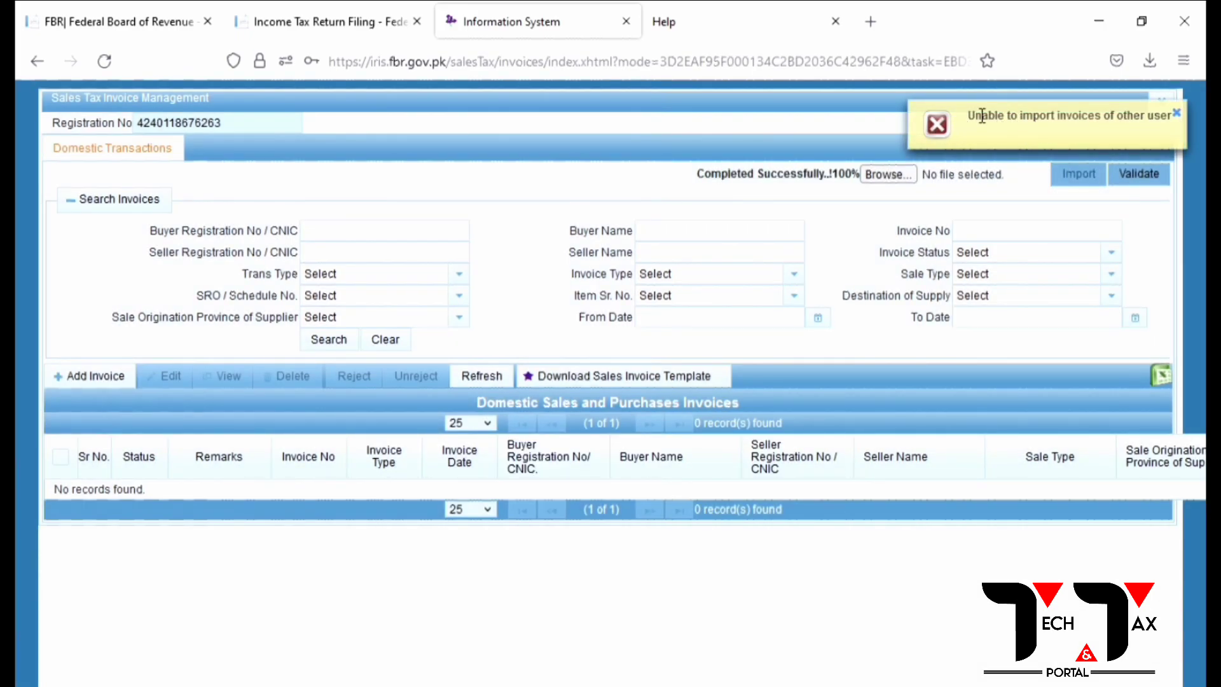
left_click_drag(963, 118, 1161, 115)
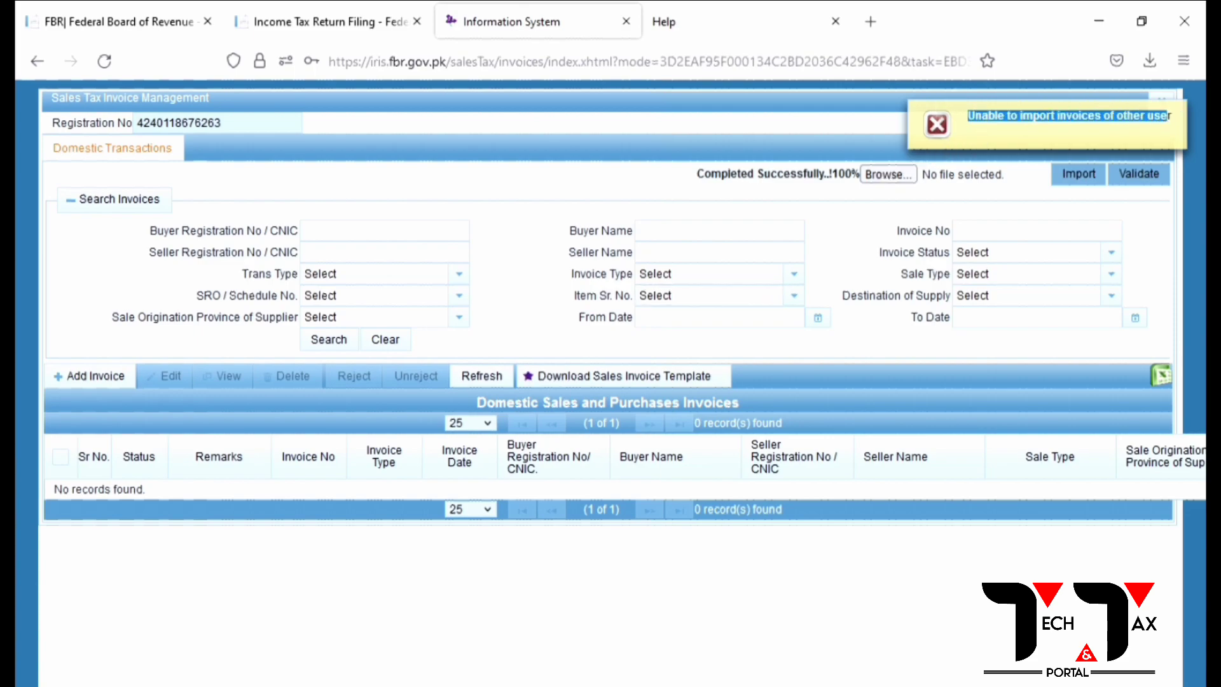
key("alt+Tab")
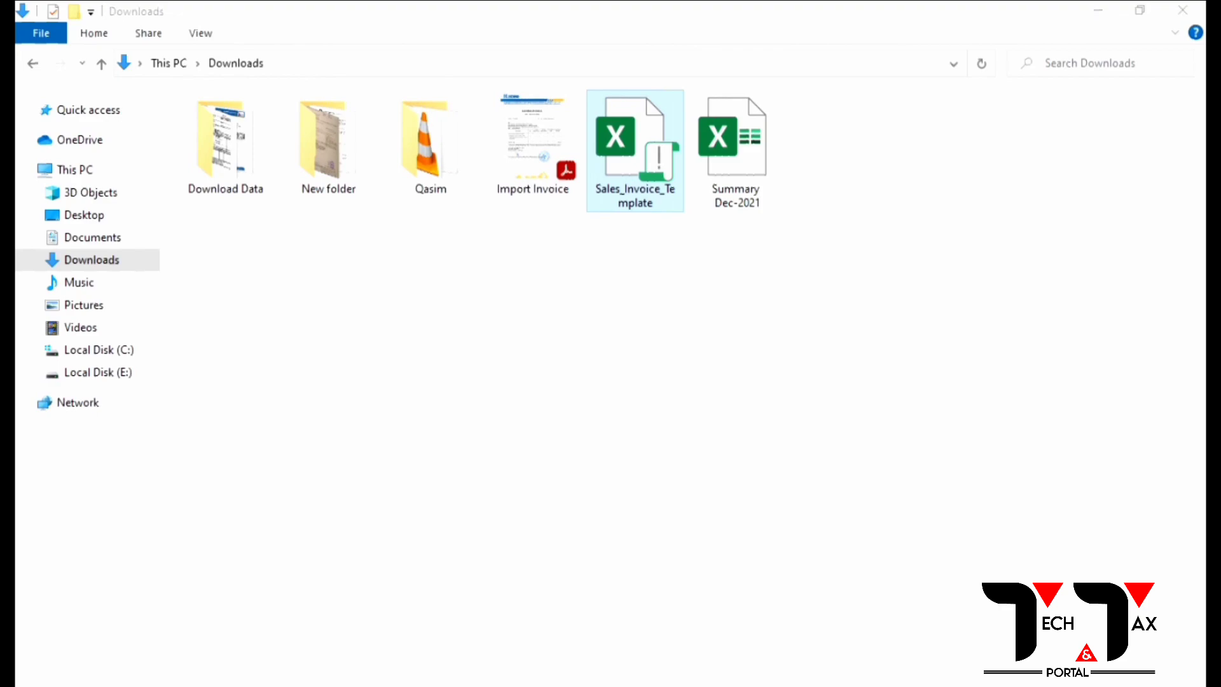
Step: Copy the taxpayer's Registration No value from the FBR IRIS invoice page
key("alt+Tab")
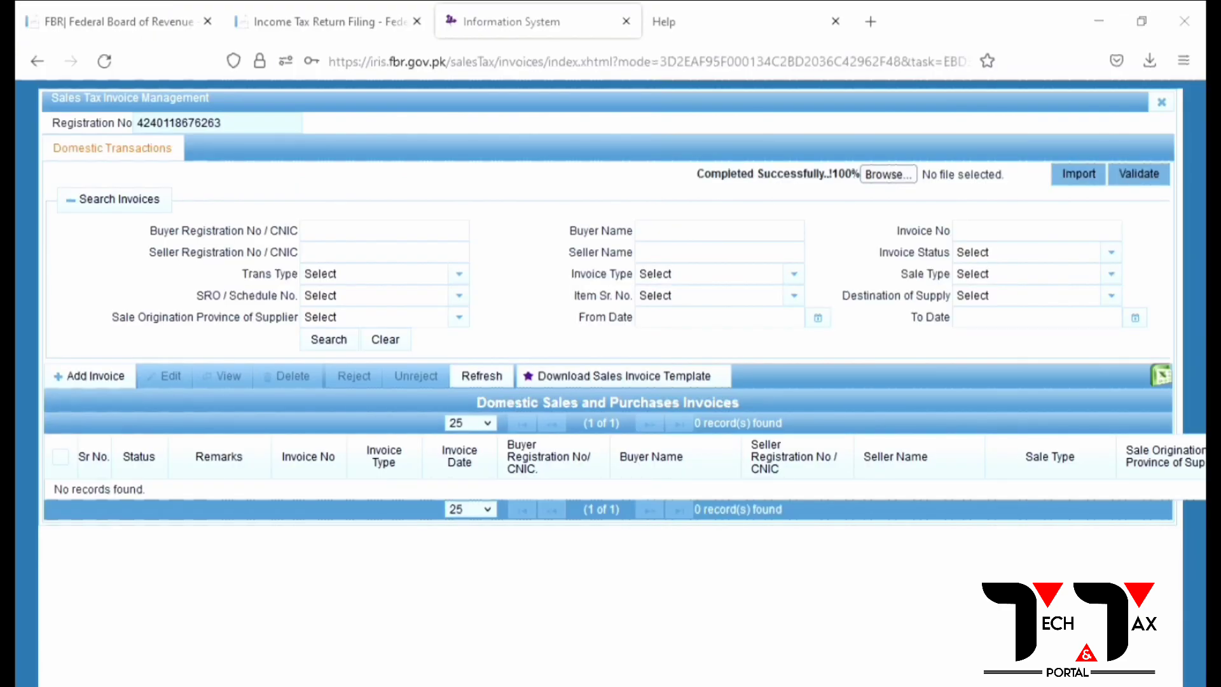
double_click(224, 122)
key("ctrl+c")
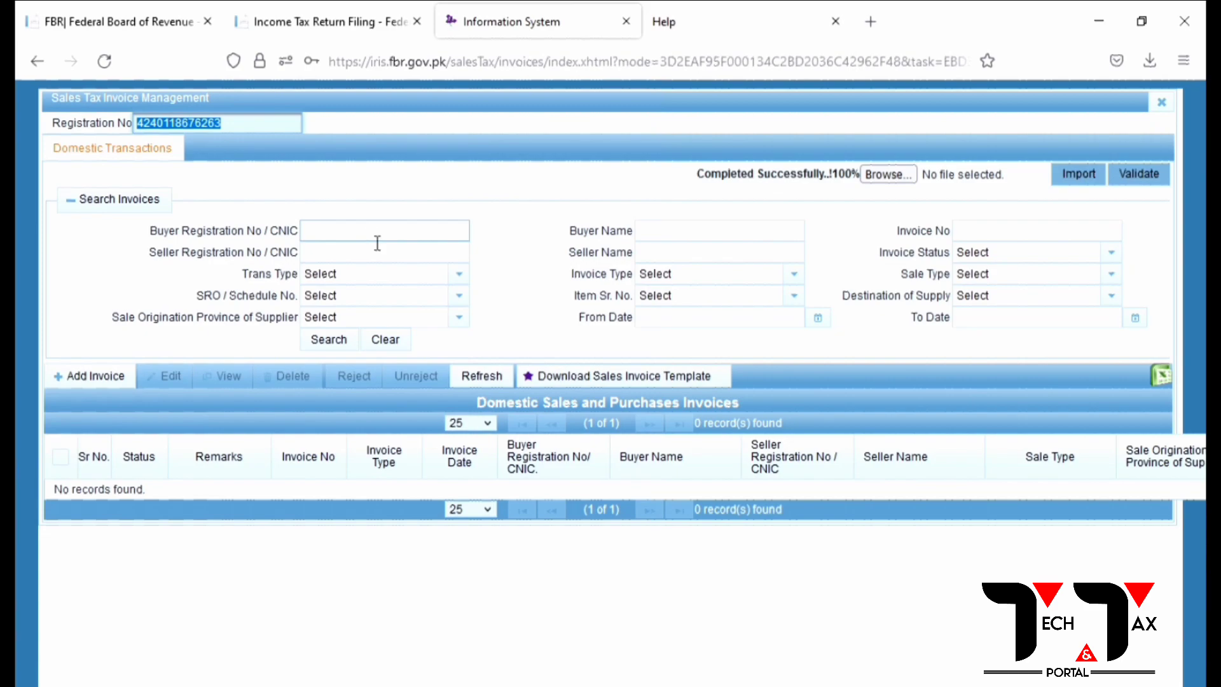
key("alt+Tab")
key("alt+Tab")
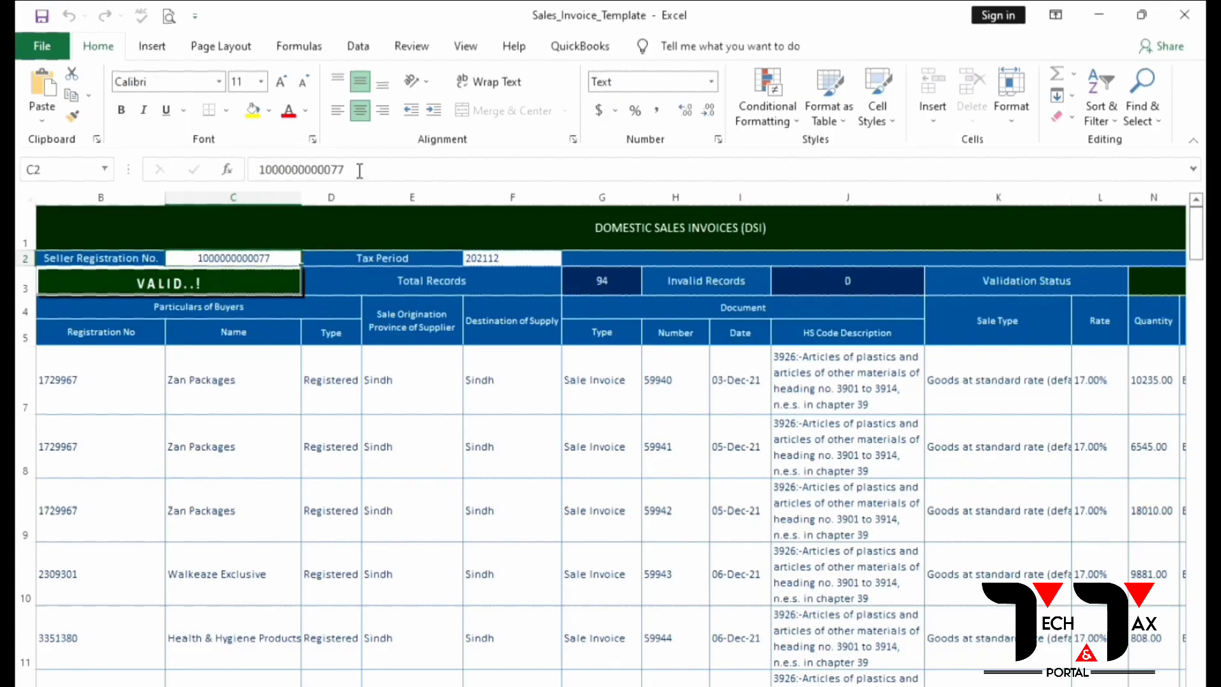
Step: Paste the taxpayer's registration number into Seller Registration No. cell C2, then save and close the workbook
double_click(296, 257)
key("ctrl+v")
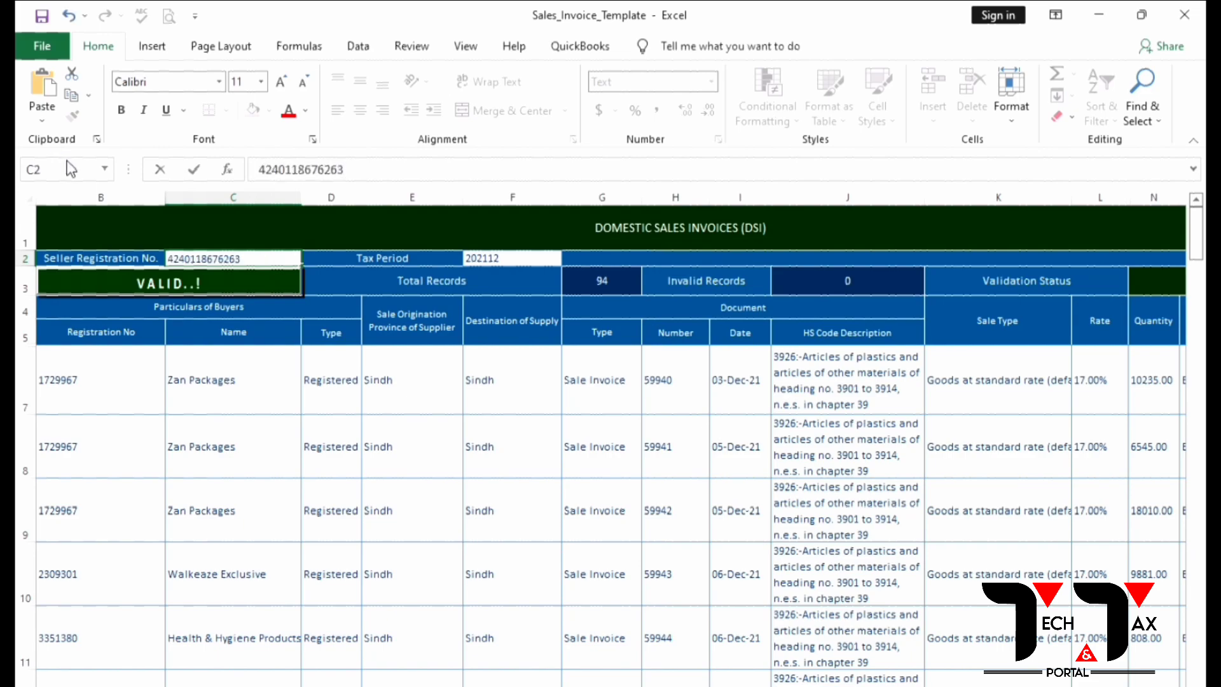
key("Return")
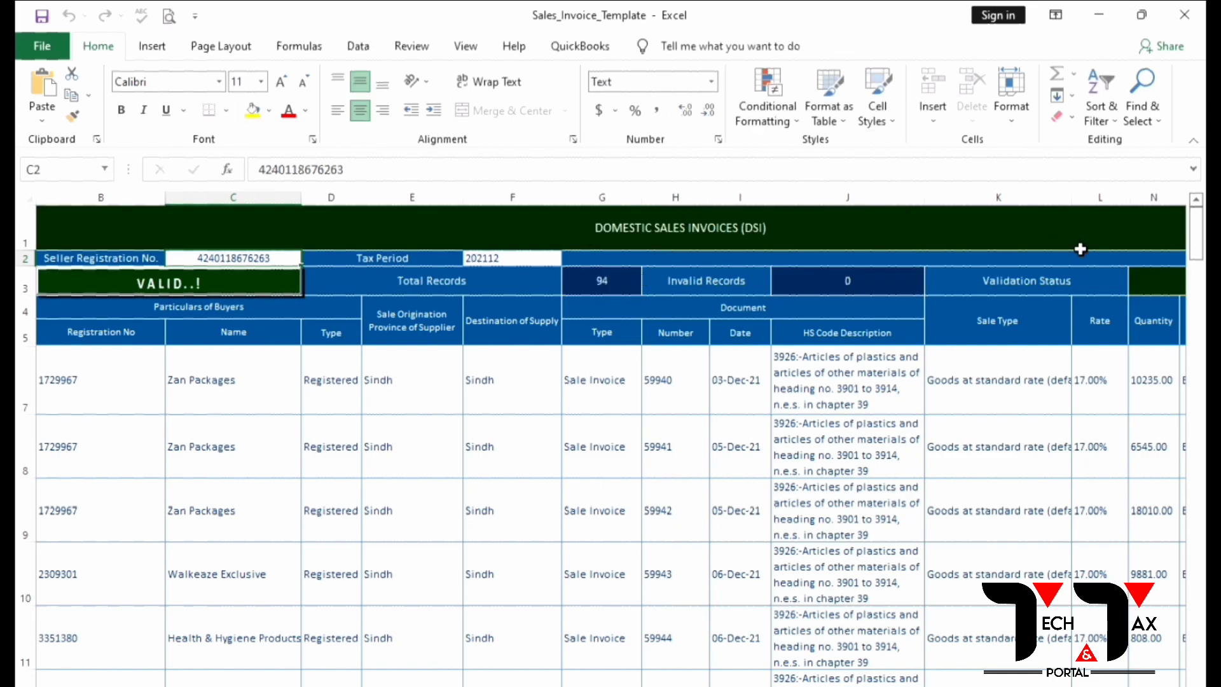
left_click(1183, 14)
left_click(542, 461)
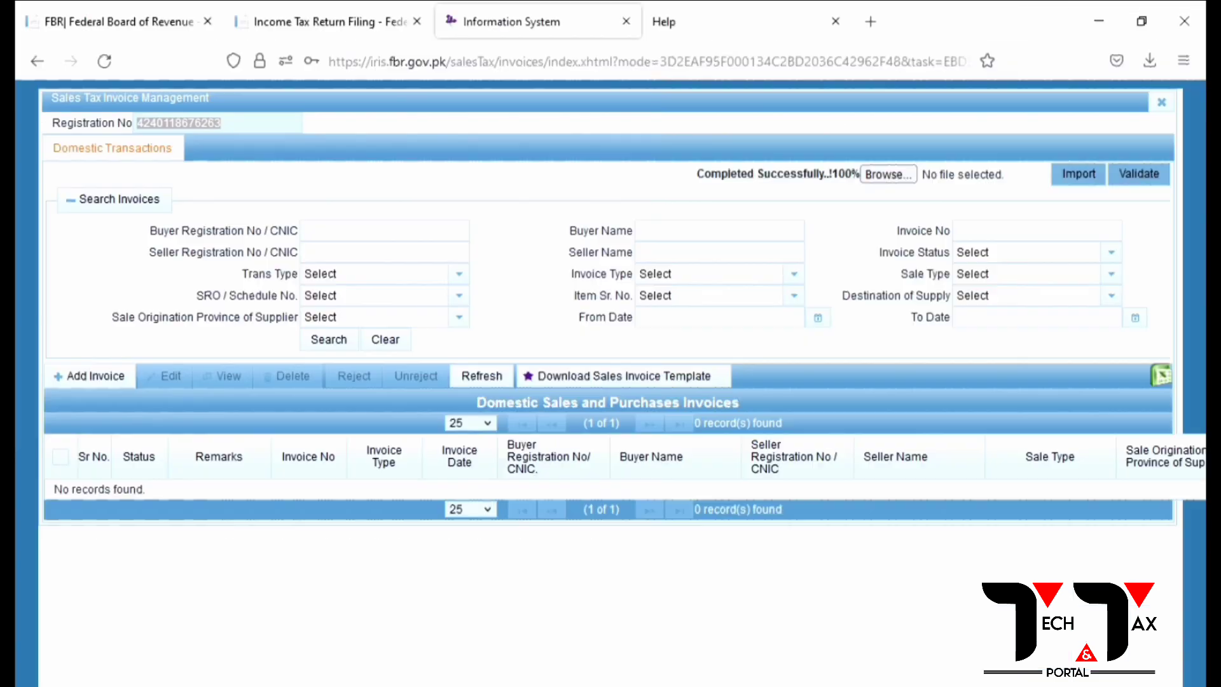
Step: Upload and import Sales_Invoice_Template.xlsm into FBR IRIS
left_click(887, 175)
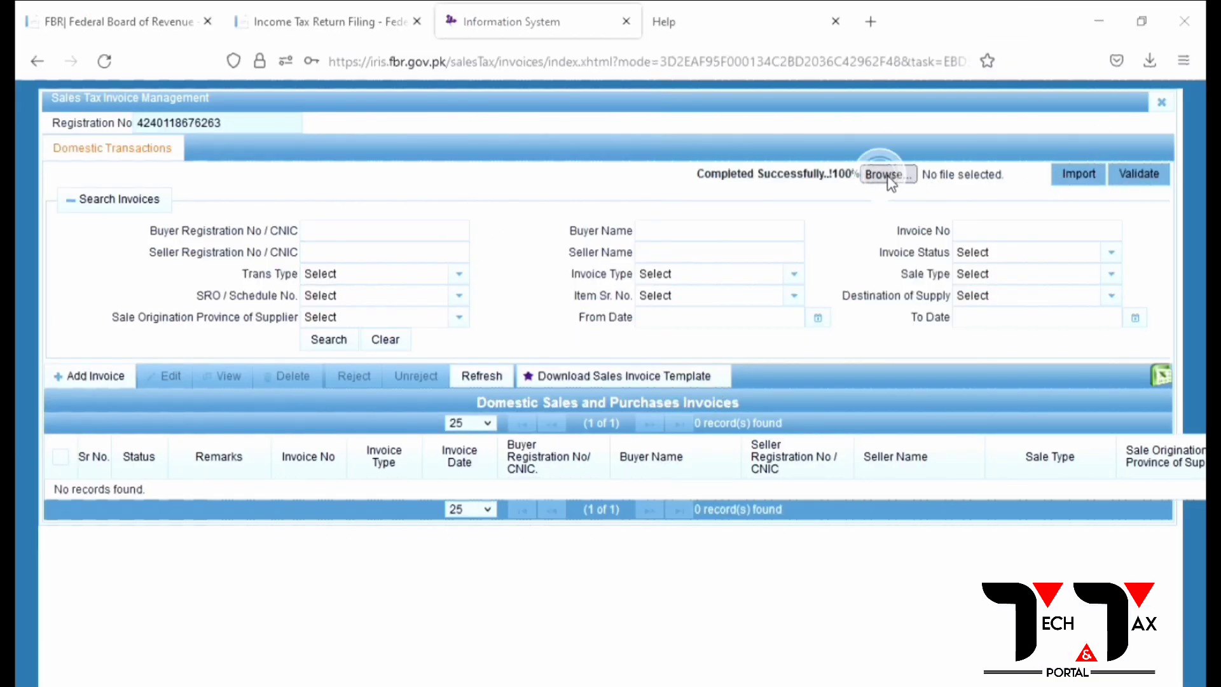
left_click(223, 165)
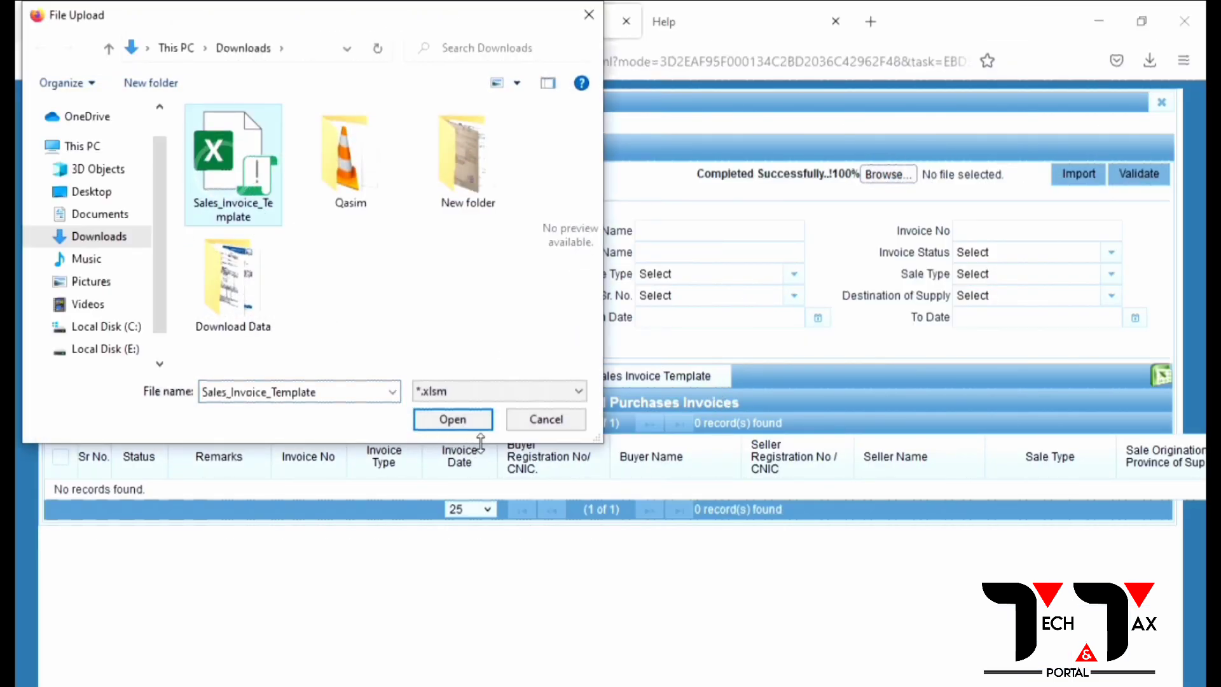
left_click(480, 419)
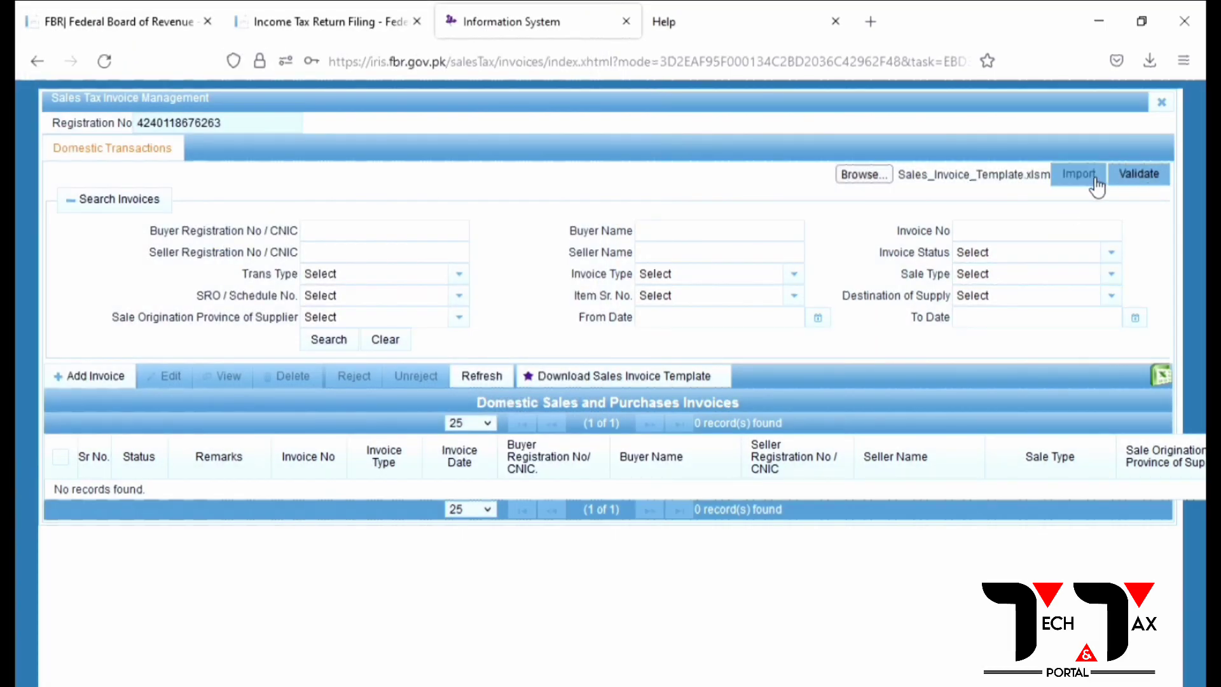
left_click(1092, 178)
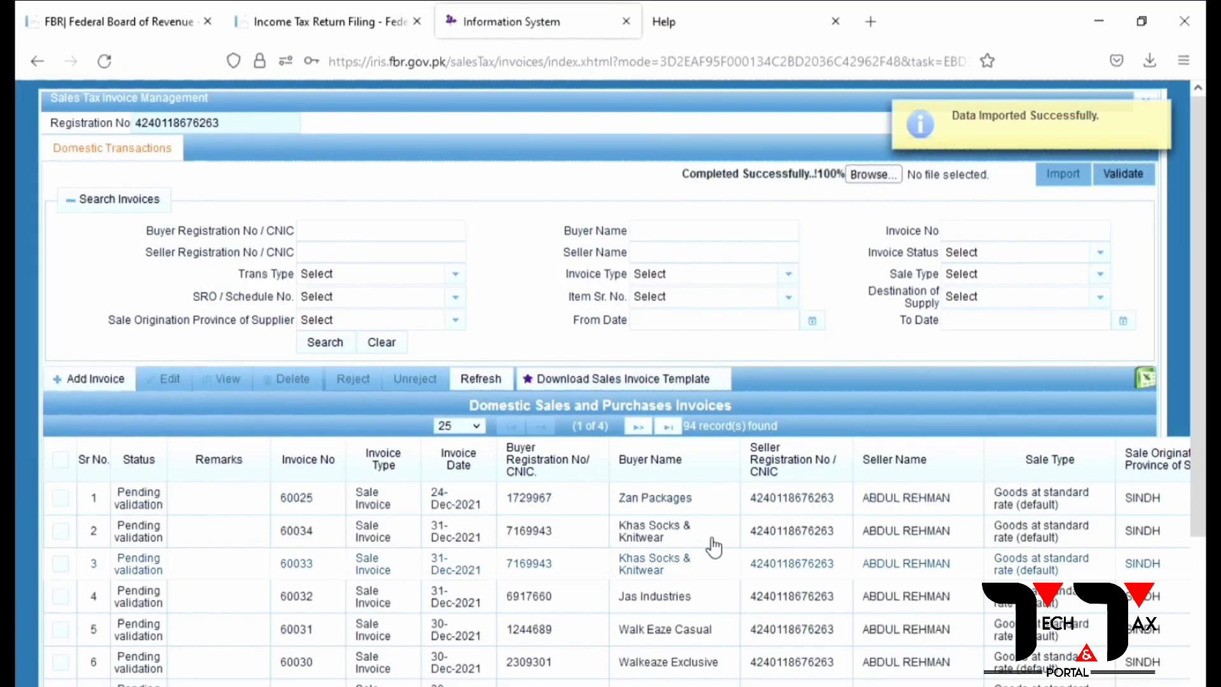
scroll(403, 621, "down", 10)
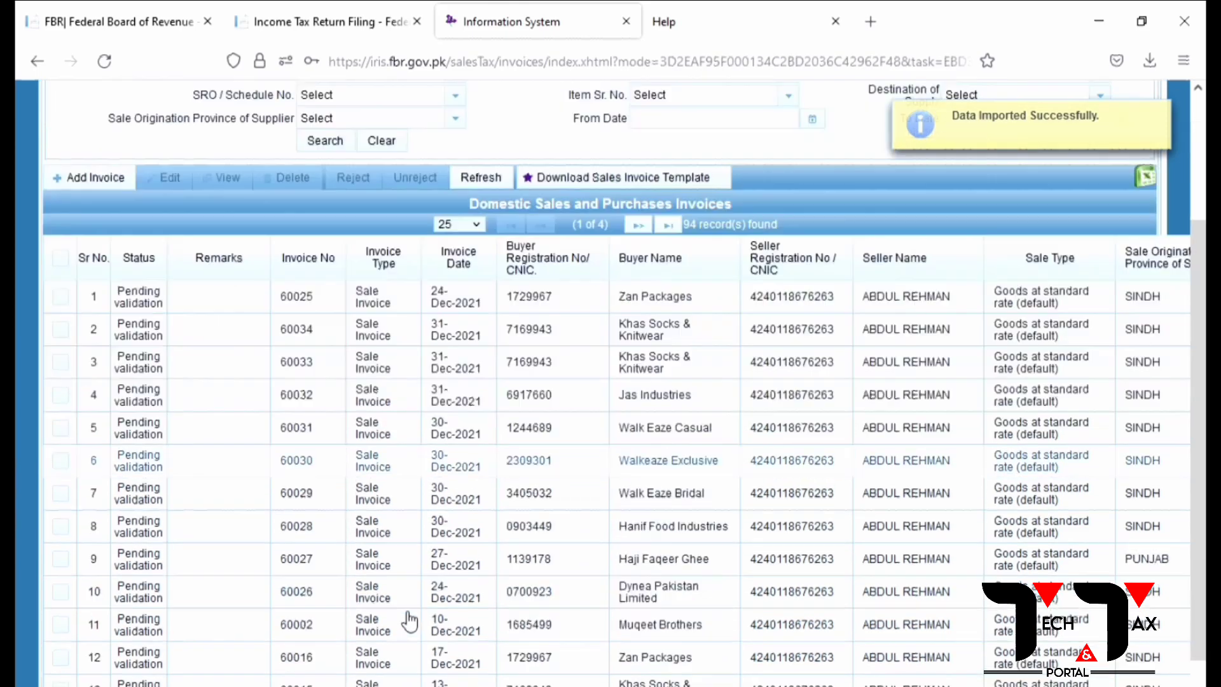
scroll(405, 621, "up", 10)
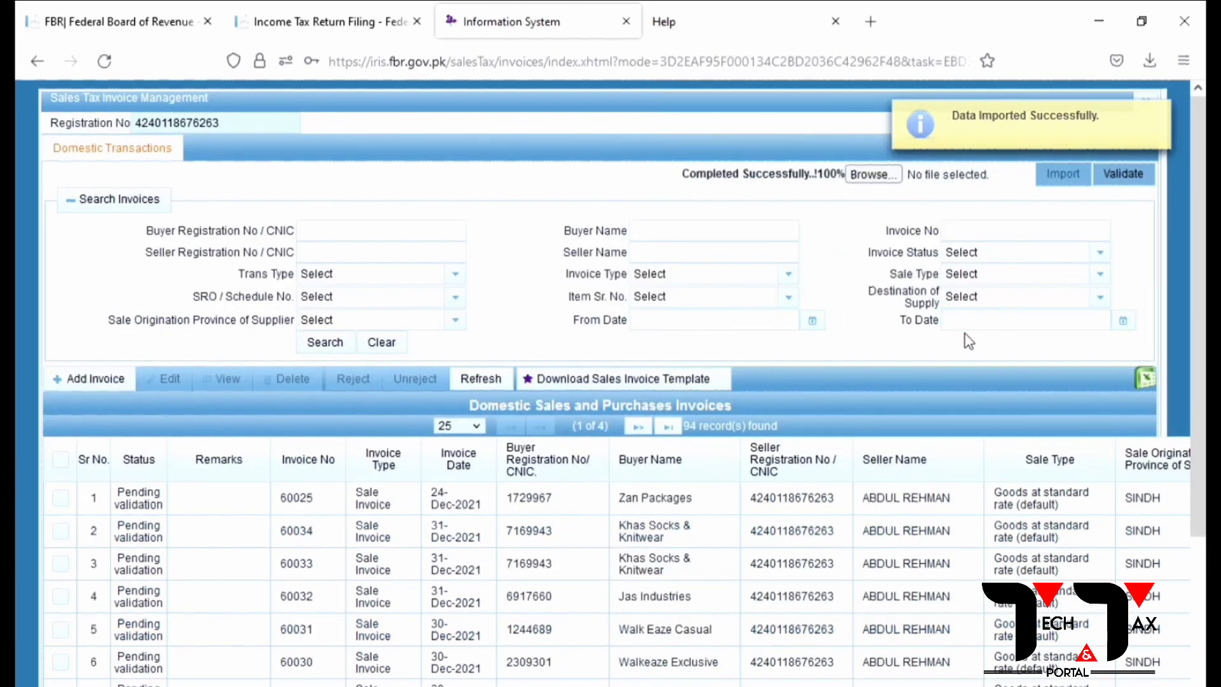
Step: Validate the 94 imported invoices and tick invalid invoice 60015 for correction
left_click(1127, 177)
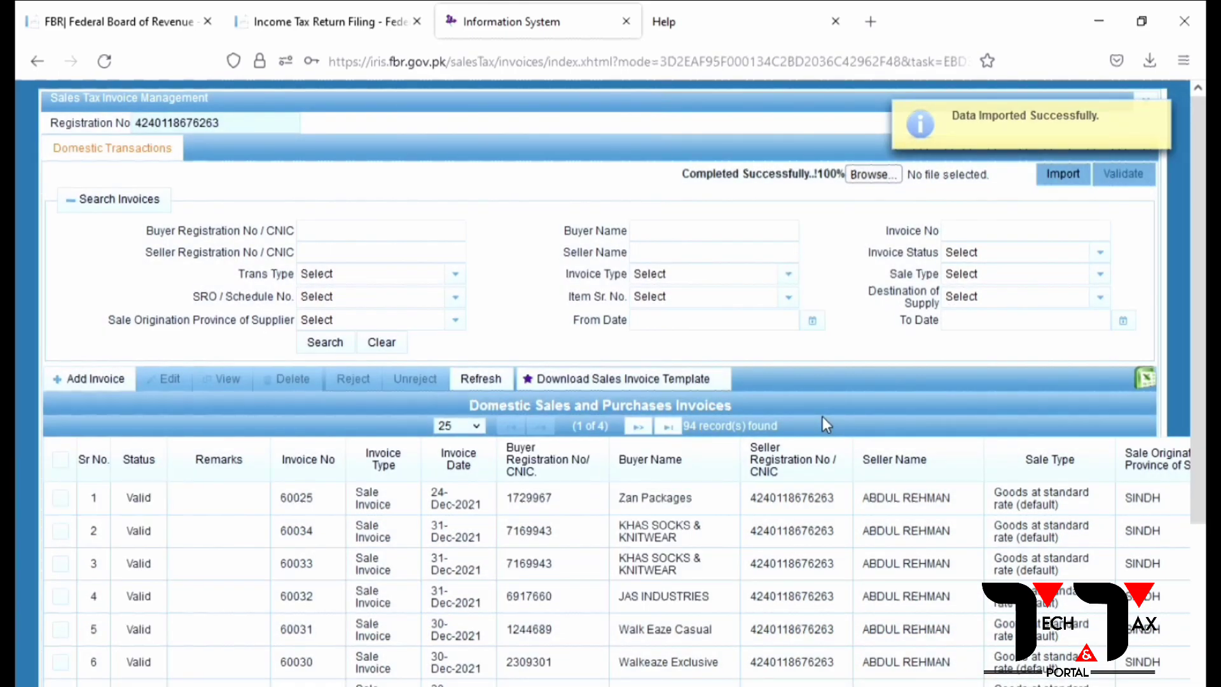
scroll(145, 524, "down", 8)
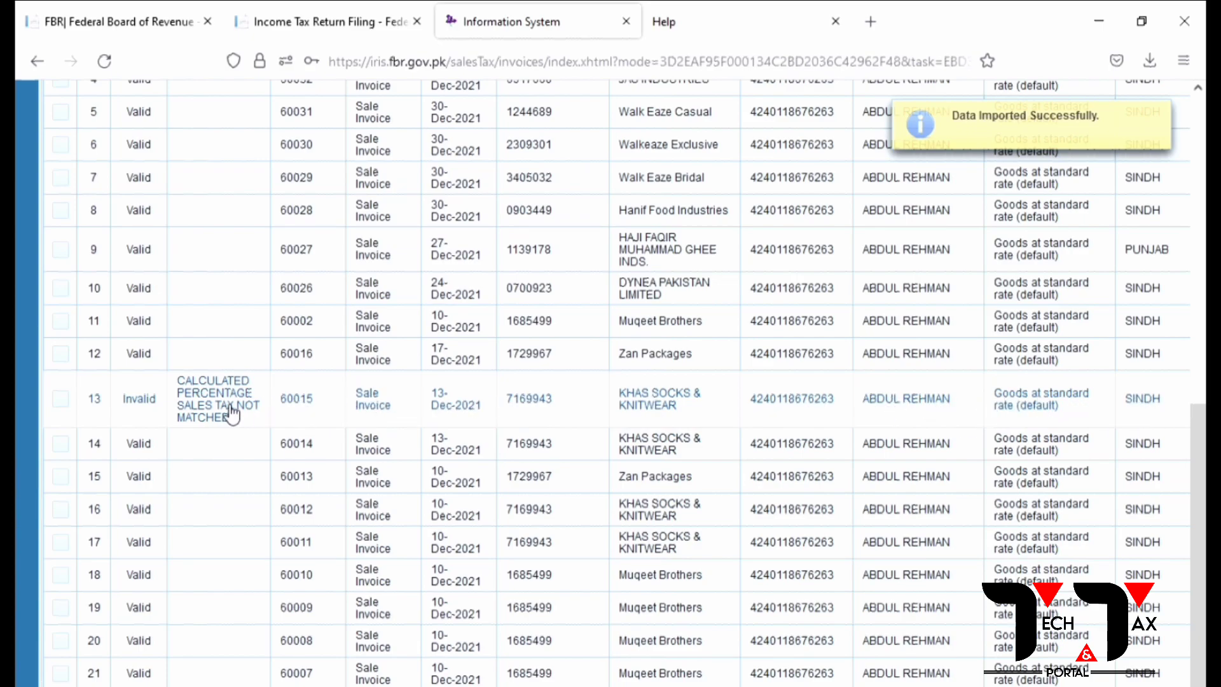
scroll(191, 381, "up", 8)
scroll(217, 413, "down", 8)
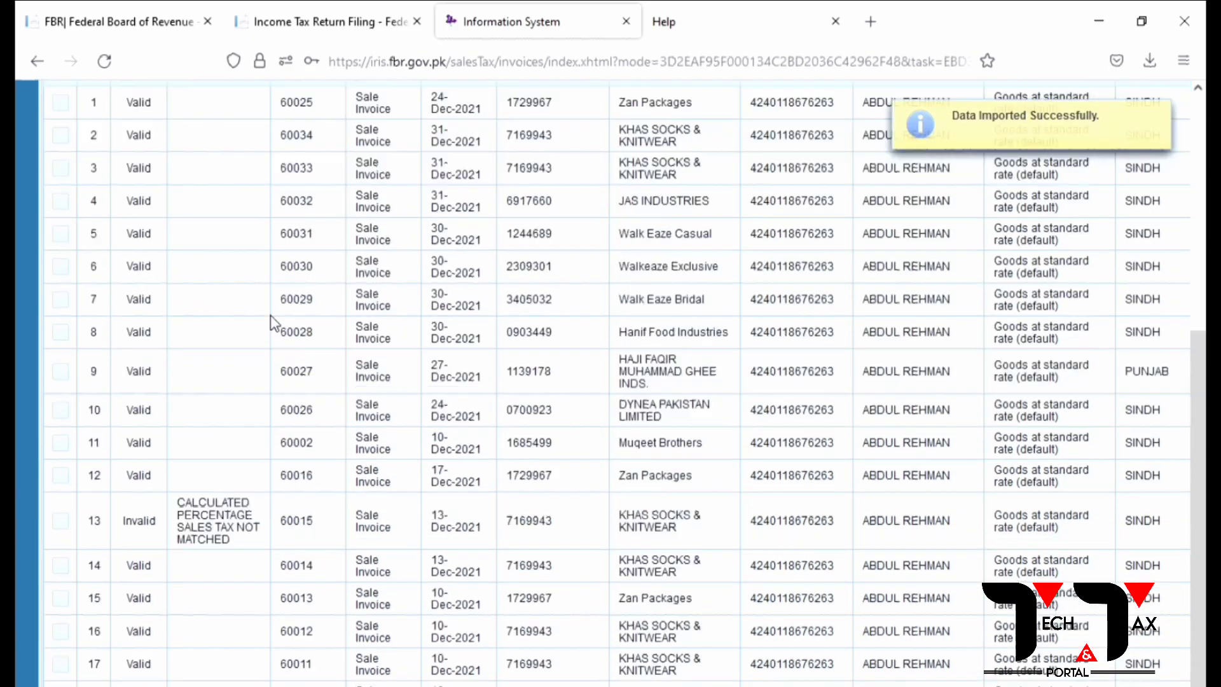
left_click(217, 413)
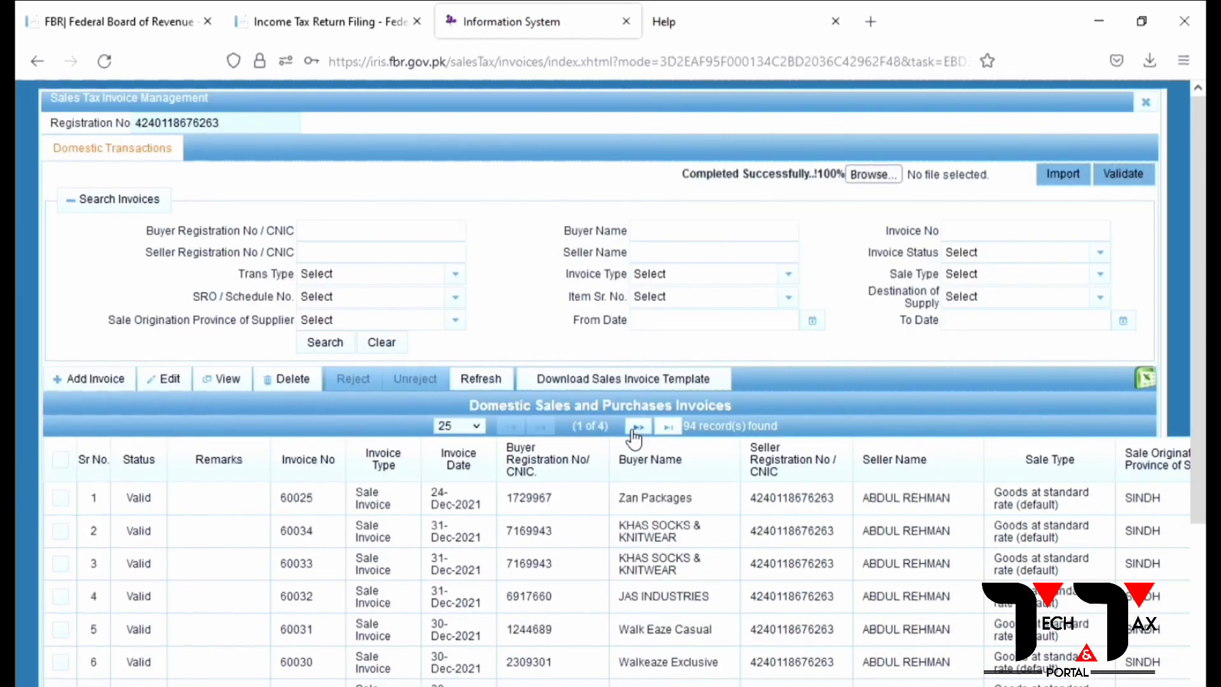
scroll(634, 437, "down", 8)
left_click(60, 438)
Step: Open invoice 60015 for editing and calculate 17% sales tax on 114240 in the calculator
left_click(174, 379)
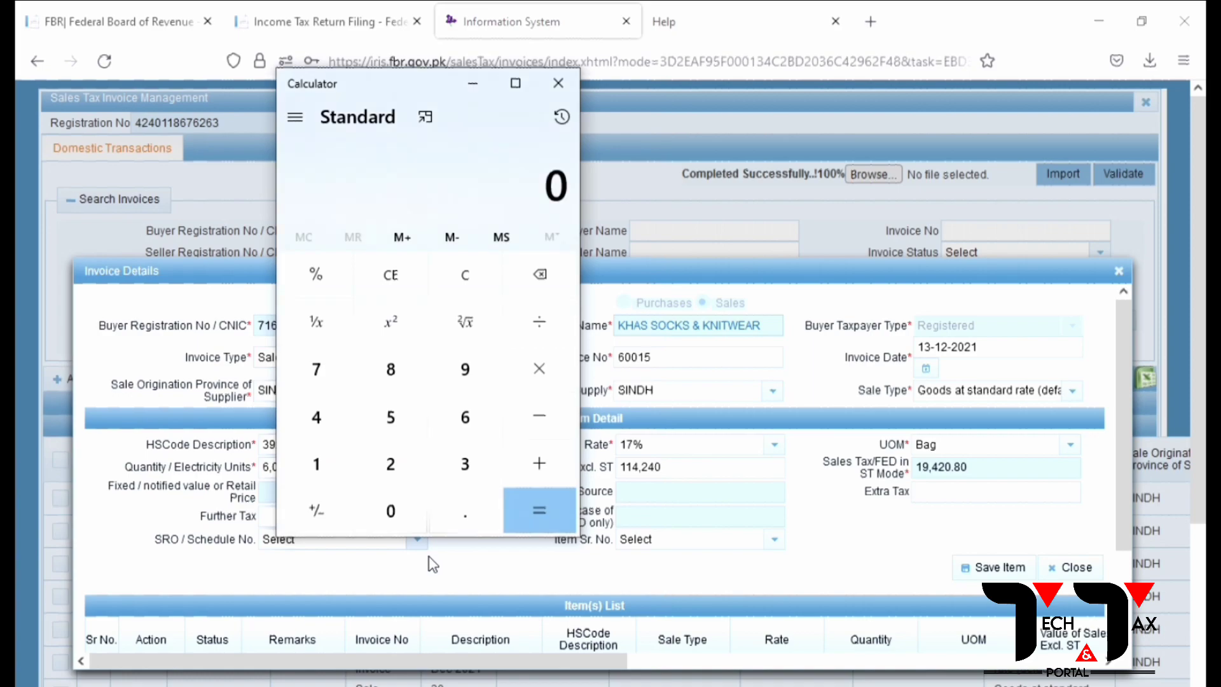
left_click_drag(353, 85, 121, 307)
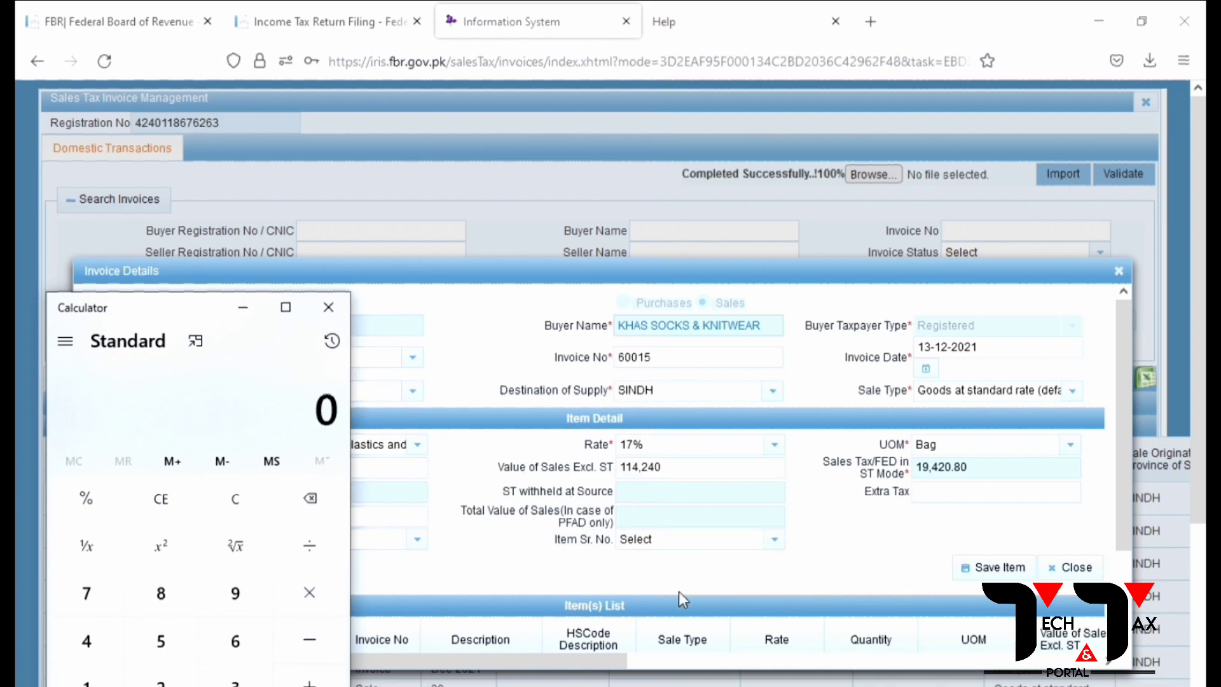
left_click_drag(165, 305, 857, 265)
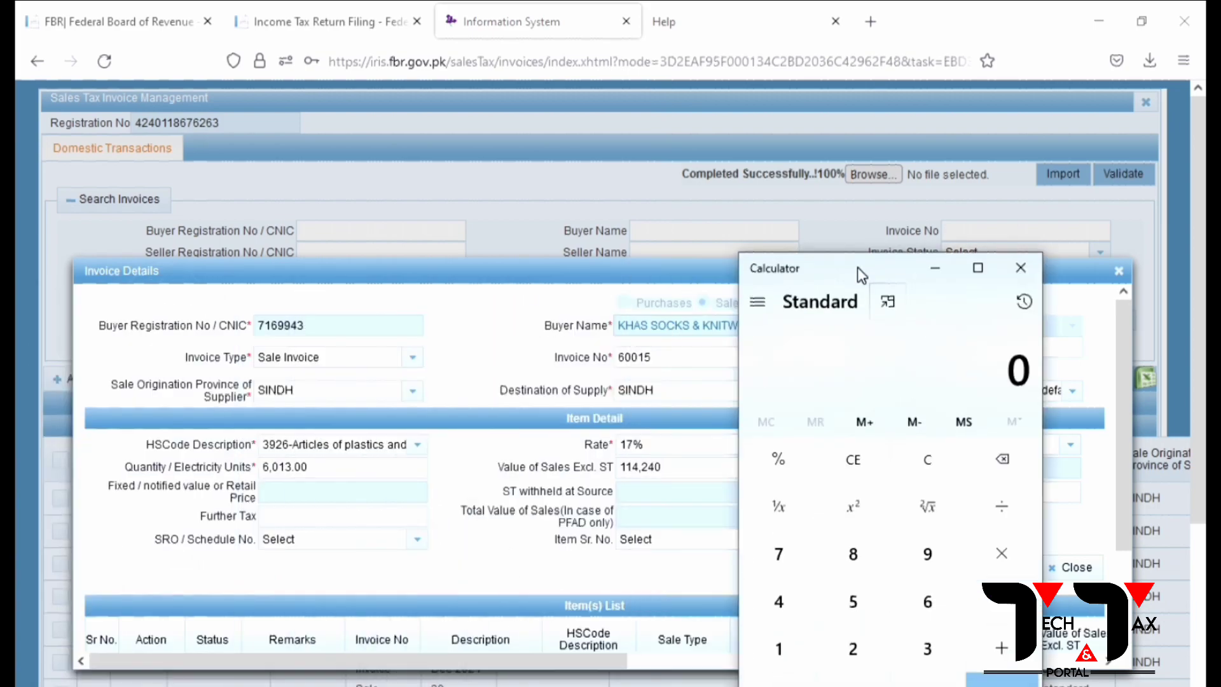
left_click_drag(857, 266, 270, 197)
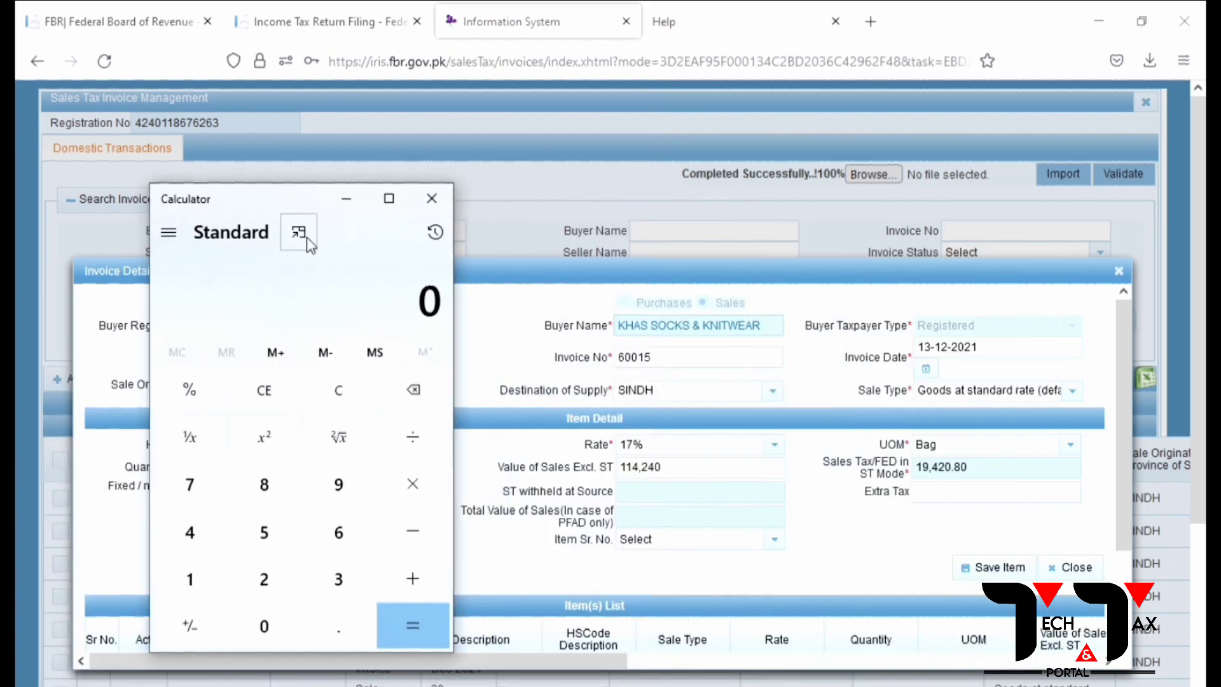
type("114")
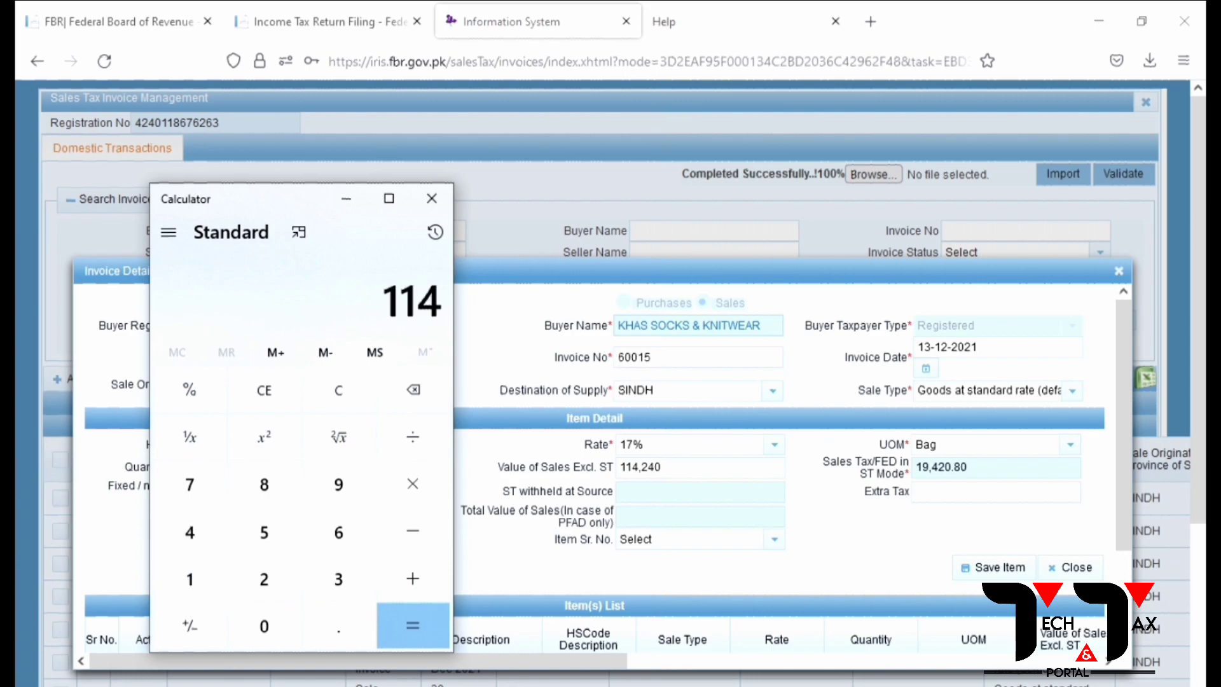
type("240*17/1")
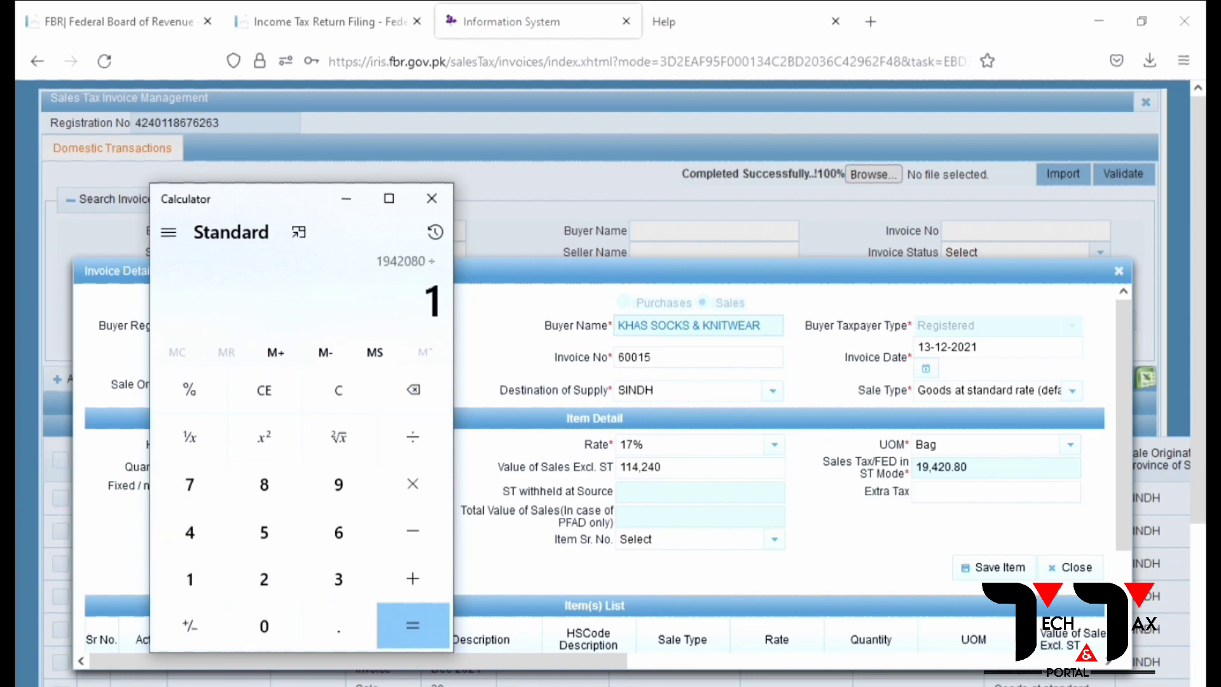
type("00=")
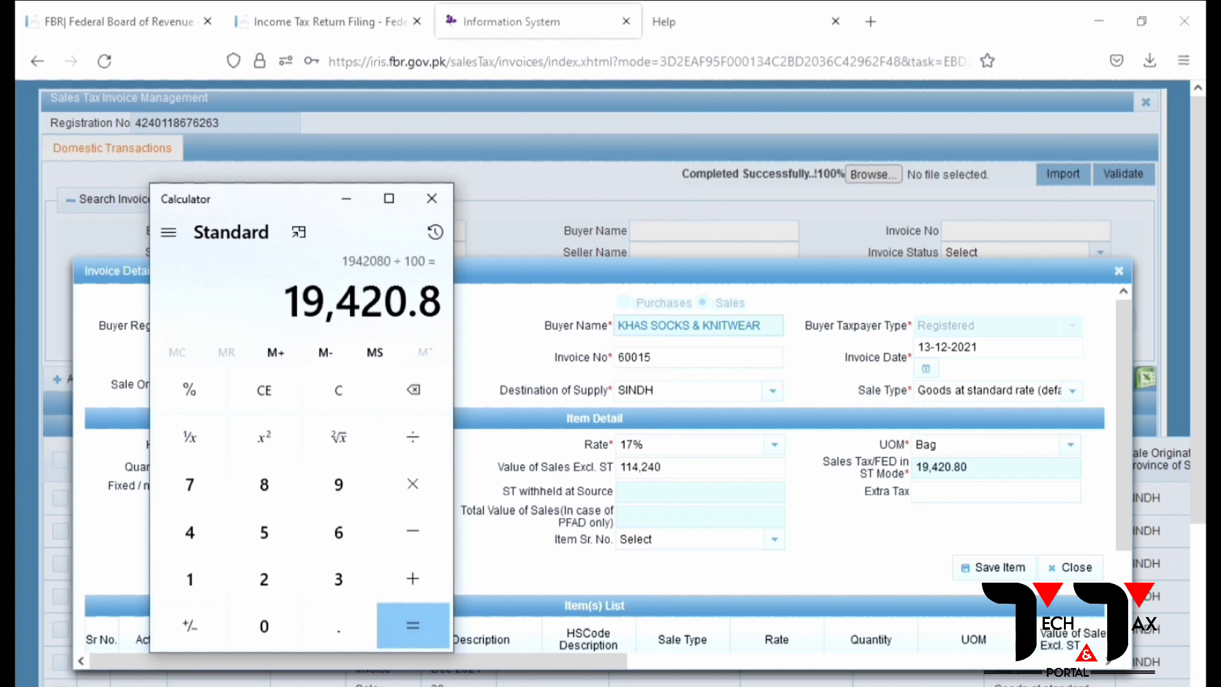
Step: Change the sales value to 114,242, save the invoice item, and close the form
left_click(855, 580)
left_click_drag(677, 467, 599, 461)
type("114")
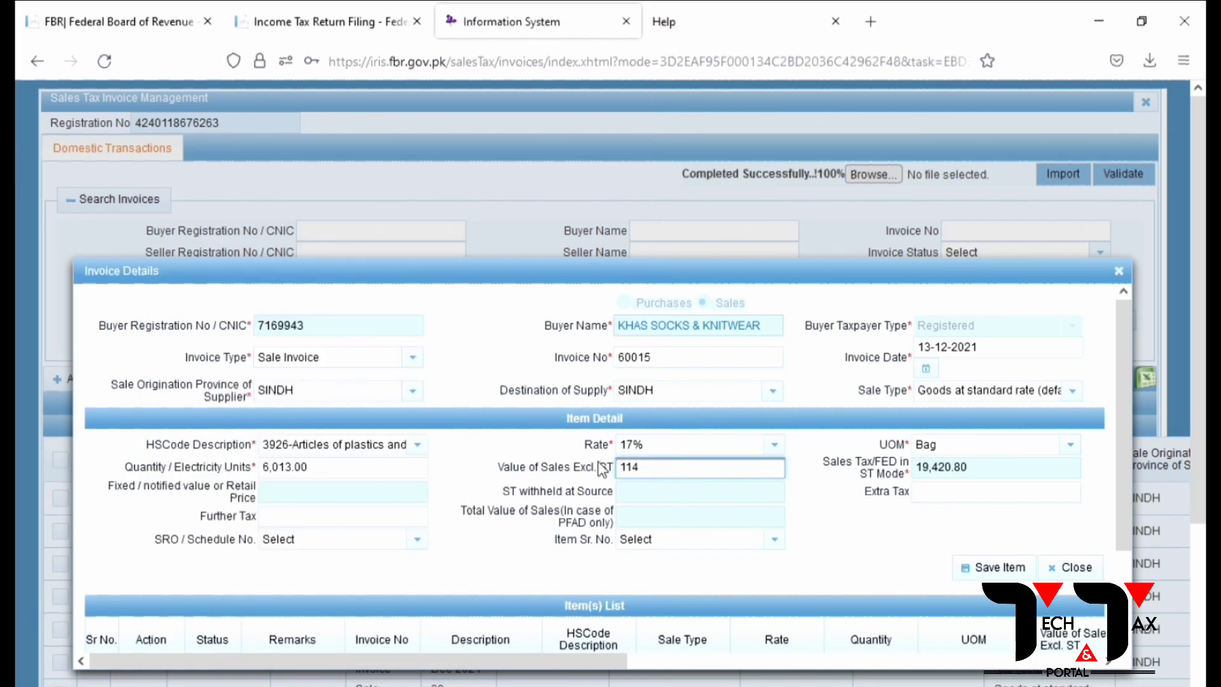
type(",242")
left_click(889, 527)
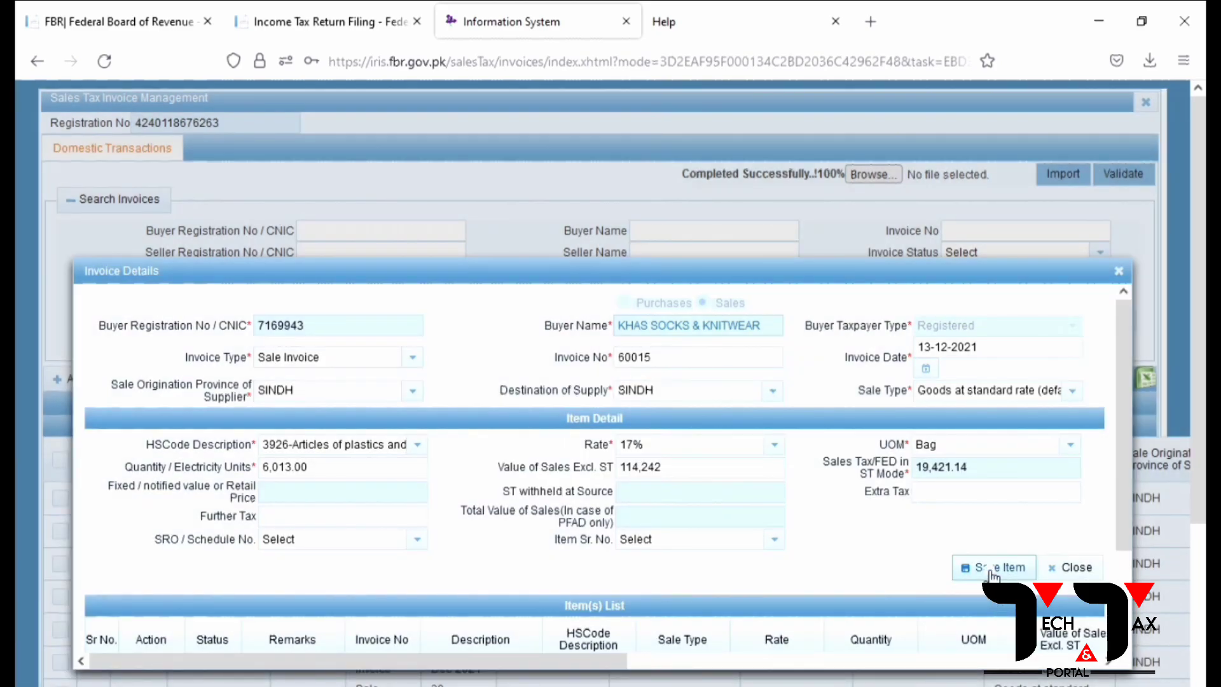
left_click(990, 569)
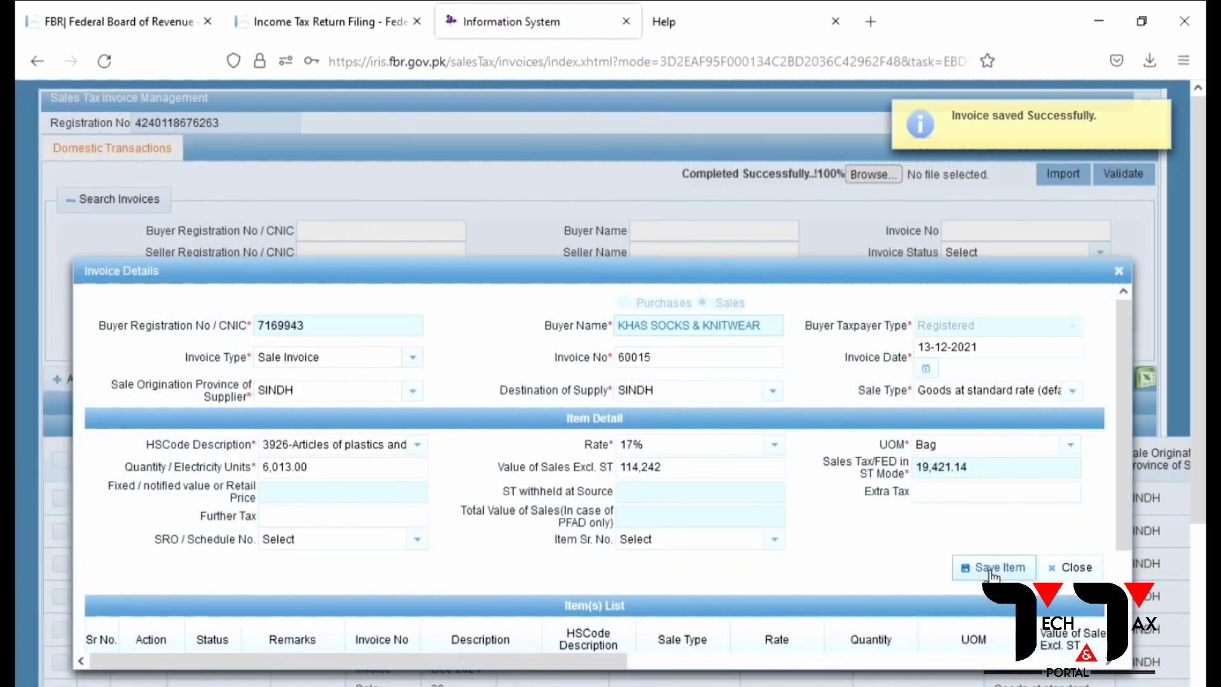
left_click(1074, 567)
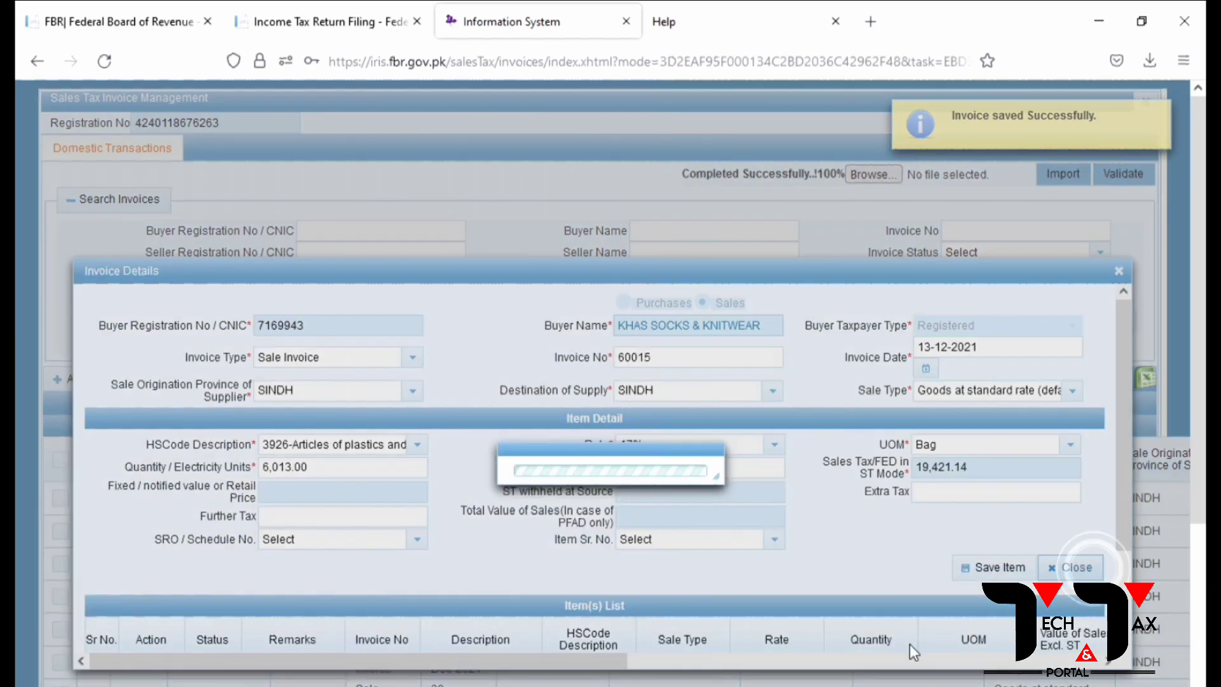
scroll(430, 630, "down", 7)
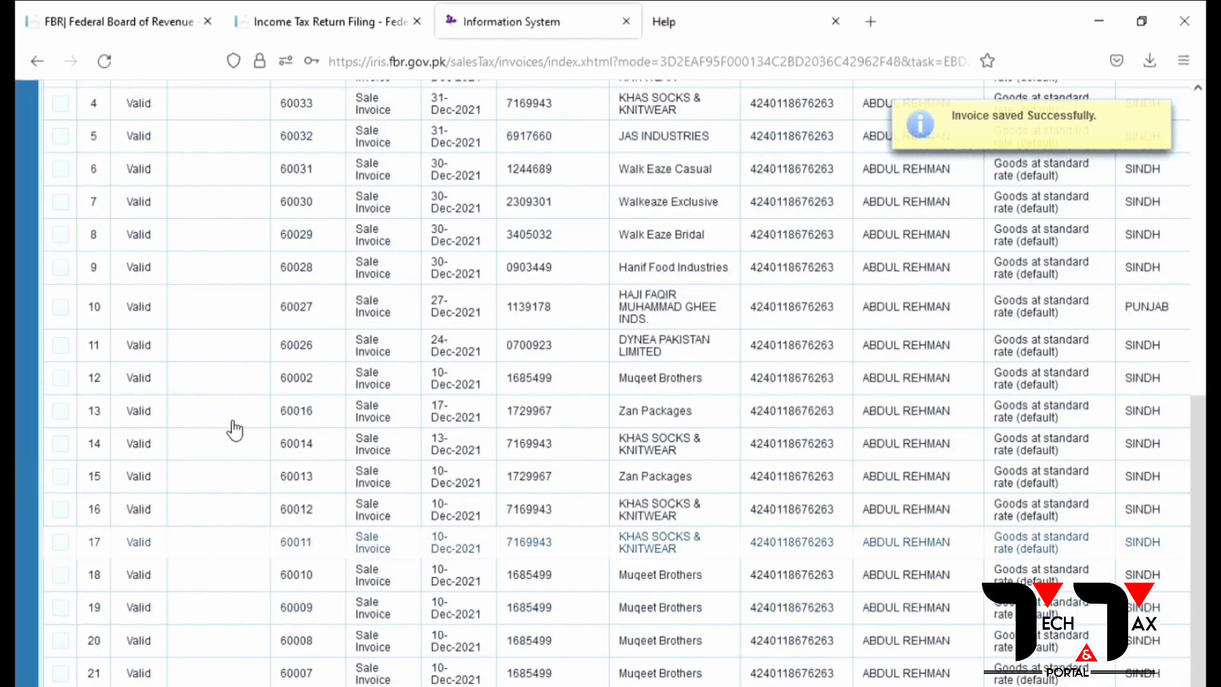
scroll(231, 420, "up", 7)
scroll(335, 458, "down", 7)
scroll(388, 616, "up", 7)
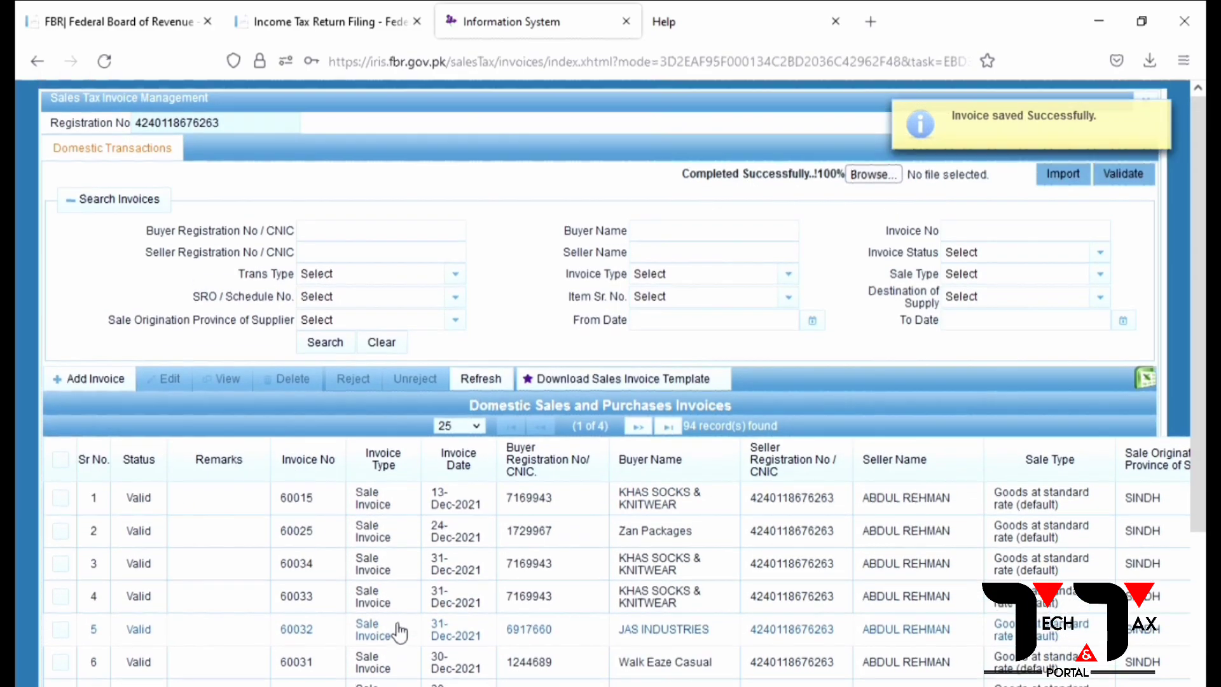
scroll(826, 536, "down", 7)
scroll(829, 541, "up", 1)
scroll(833, 540, "up", 7)
scroll(836, 540, "down", 7)
scroll(839, 539, "up", 7)
scroll(852, 532, "down", 3)
scroll(852, 531, "up", 3)
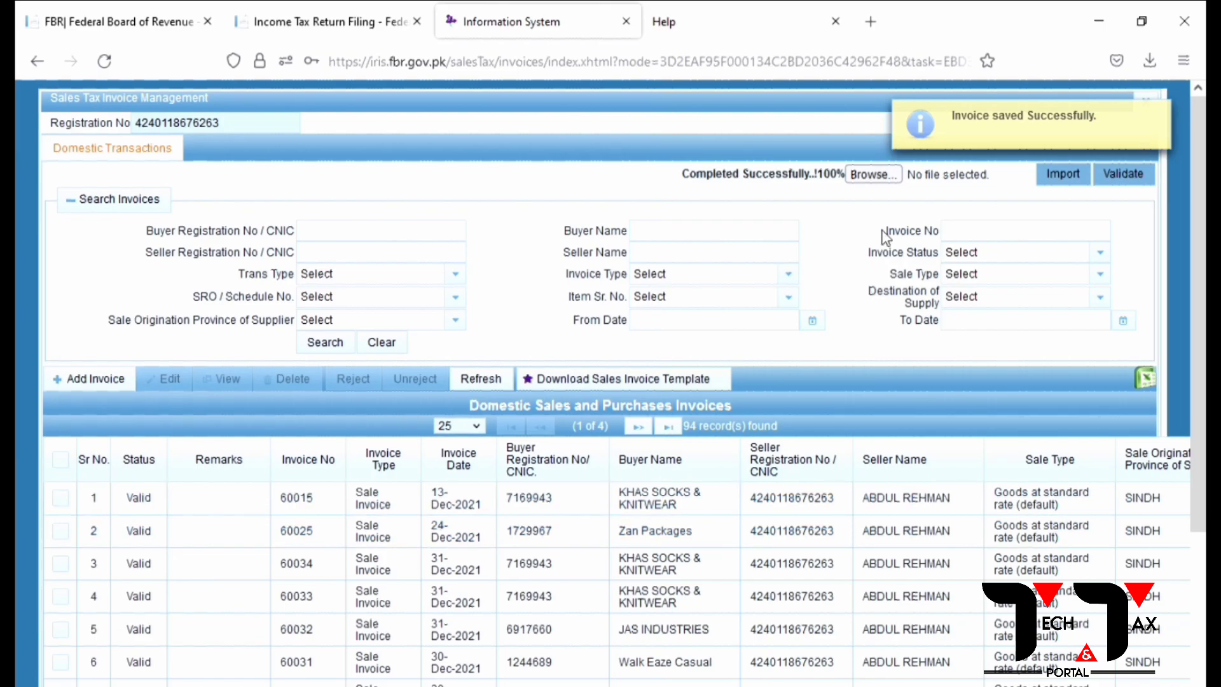
scroll(885, 236, "down", 3)
scroll(885, 237, "up", 3)
scroll(858, 386, "down", 8)
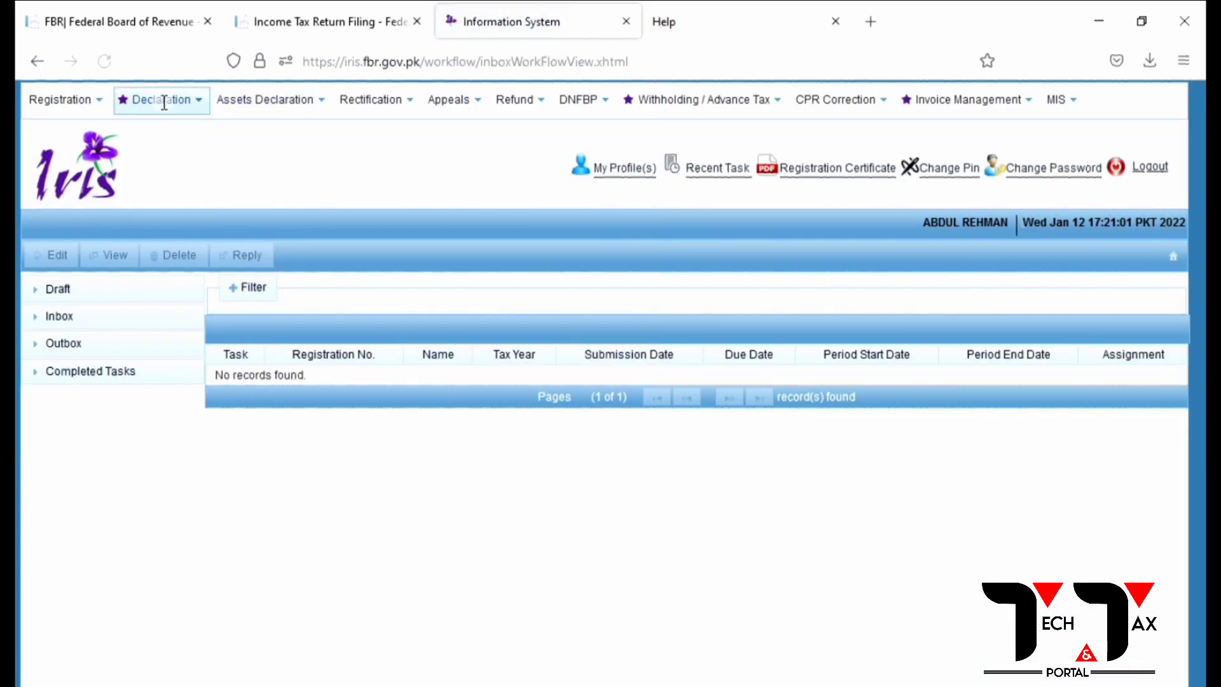
Step: Select the 01-Dec-2021 tax period for the 26(1) sales tax return
mouse_move(162, 103)
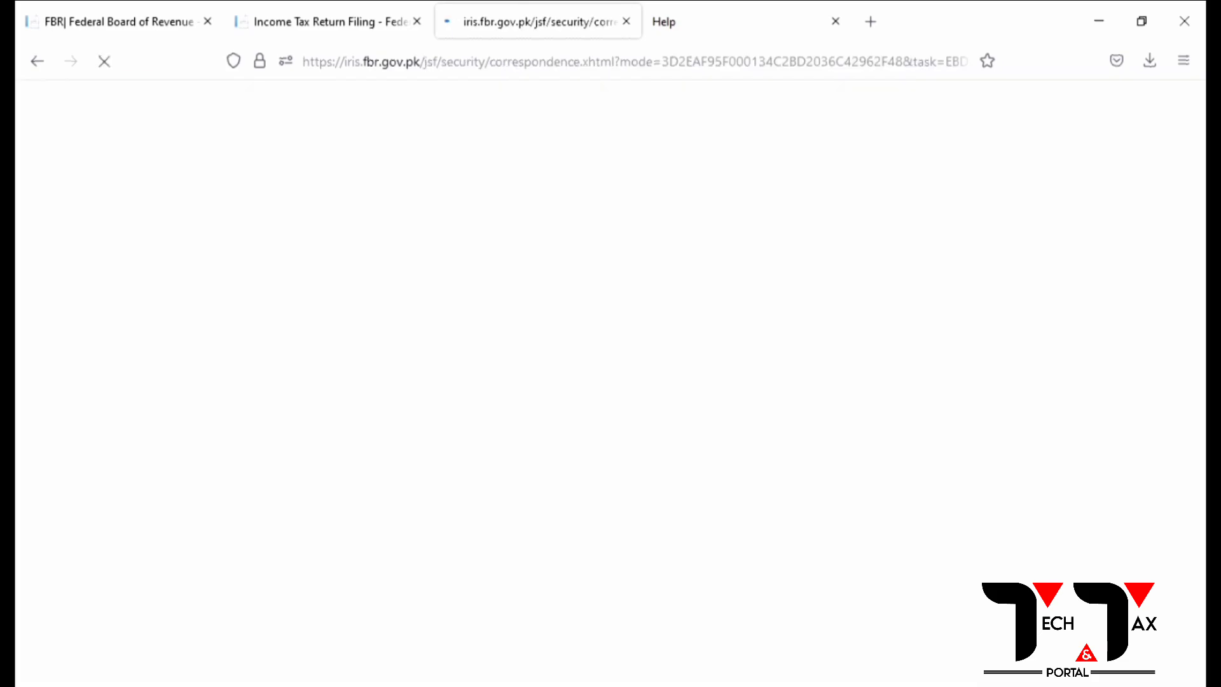
left_click(112, 208)
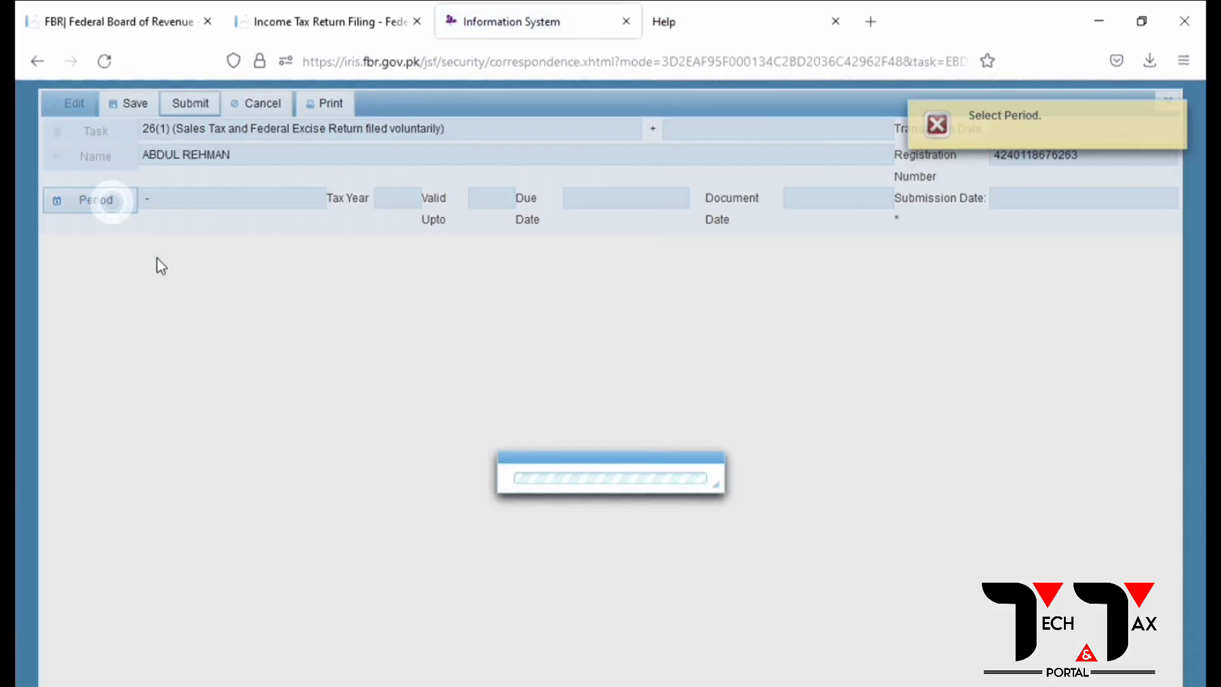
left_click(703, 391)
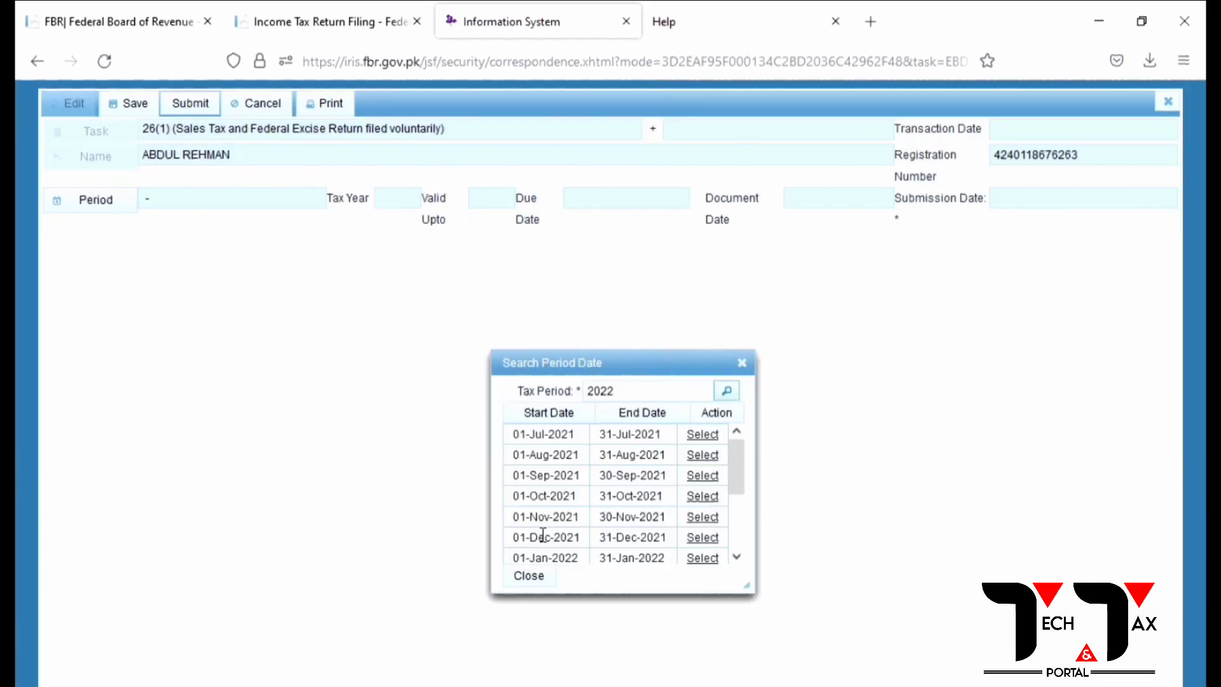
left_click(702, 537)
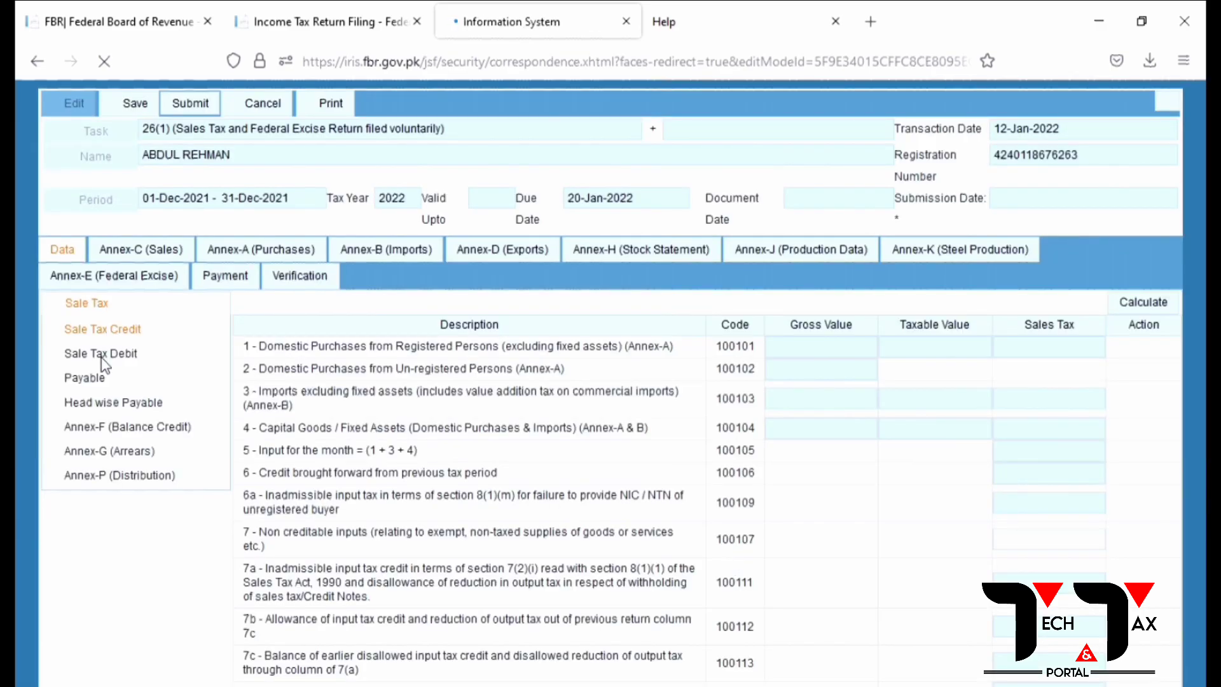
Step: Review and refresh the Sale Tax Debit figures, then view Annex-C sales invoices
left_click(102, 356)
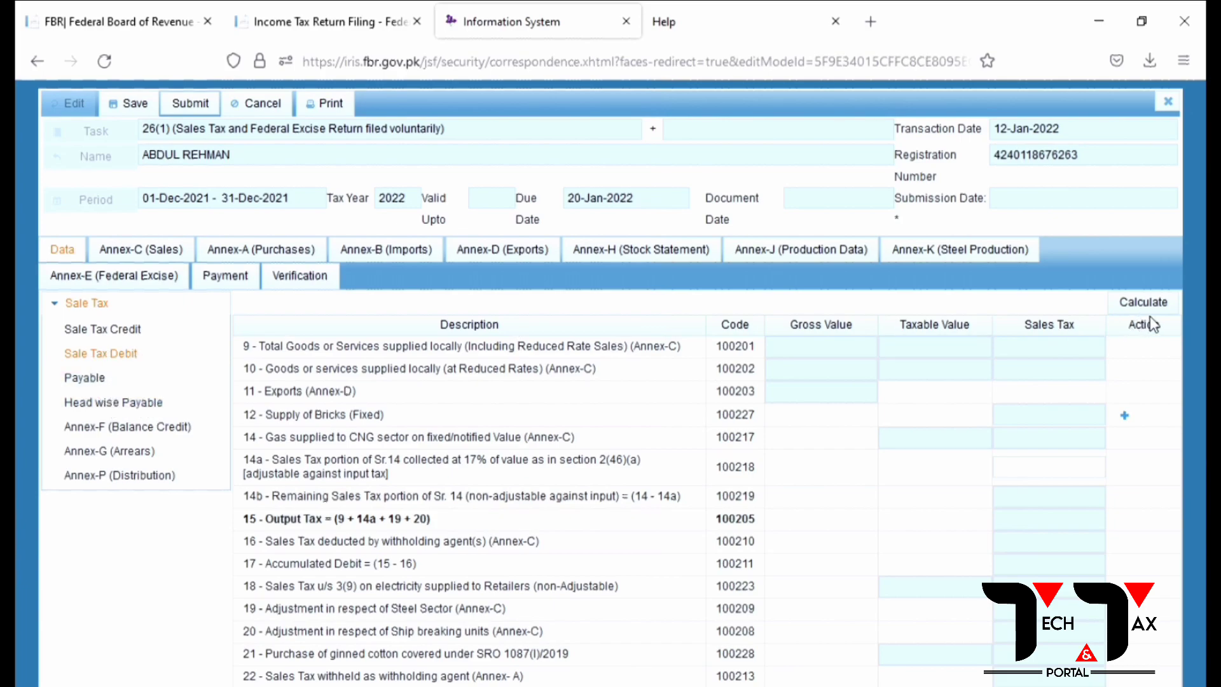
left_click(94, 352)
left_click(170, 249)
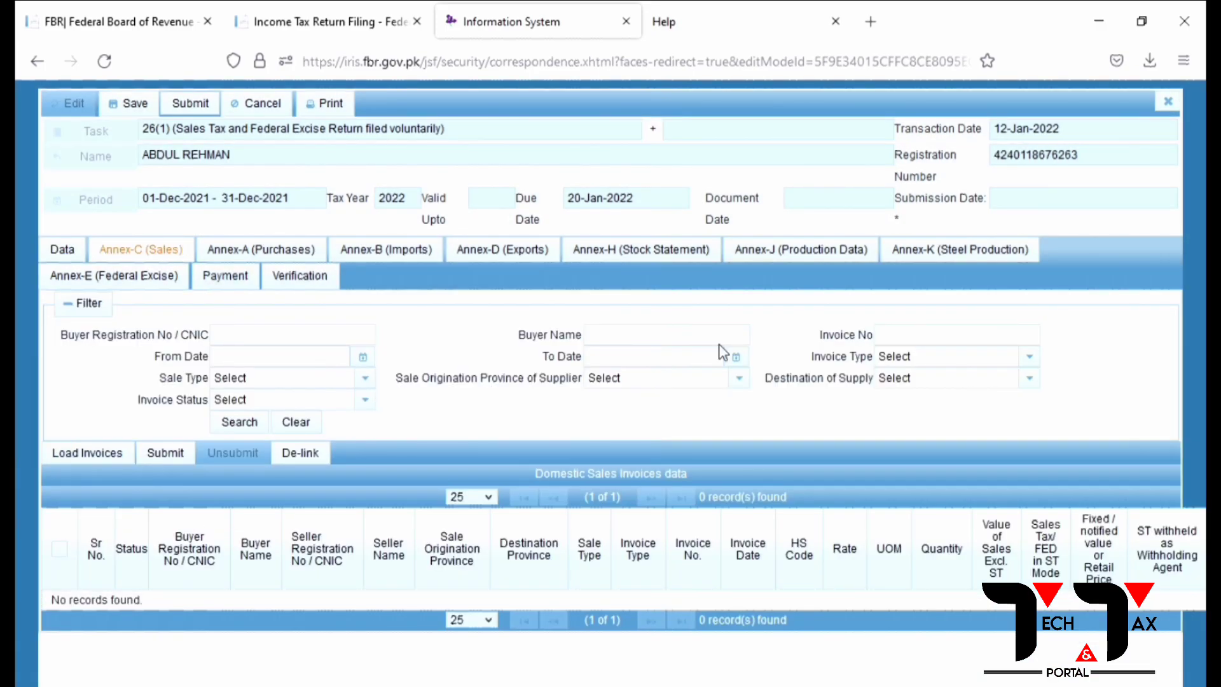
left_click(300, 452)
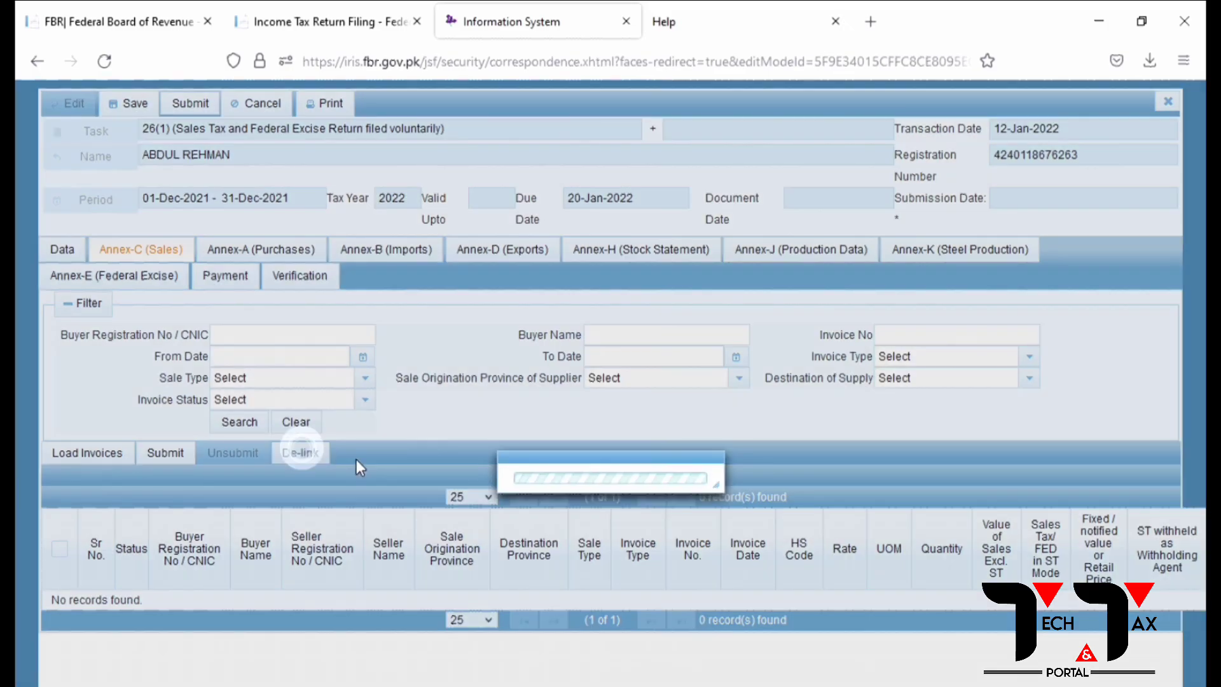
Step: Select all Annex-C sale invoices to de-link, dismiss the error, and close the return unsaved
mouse_move(1164, 117)
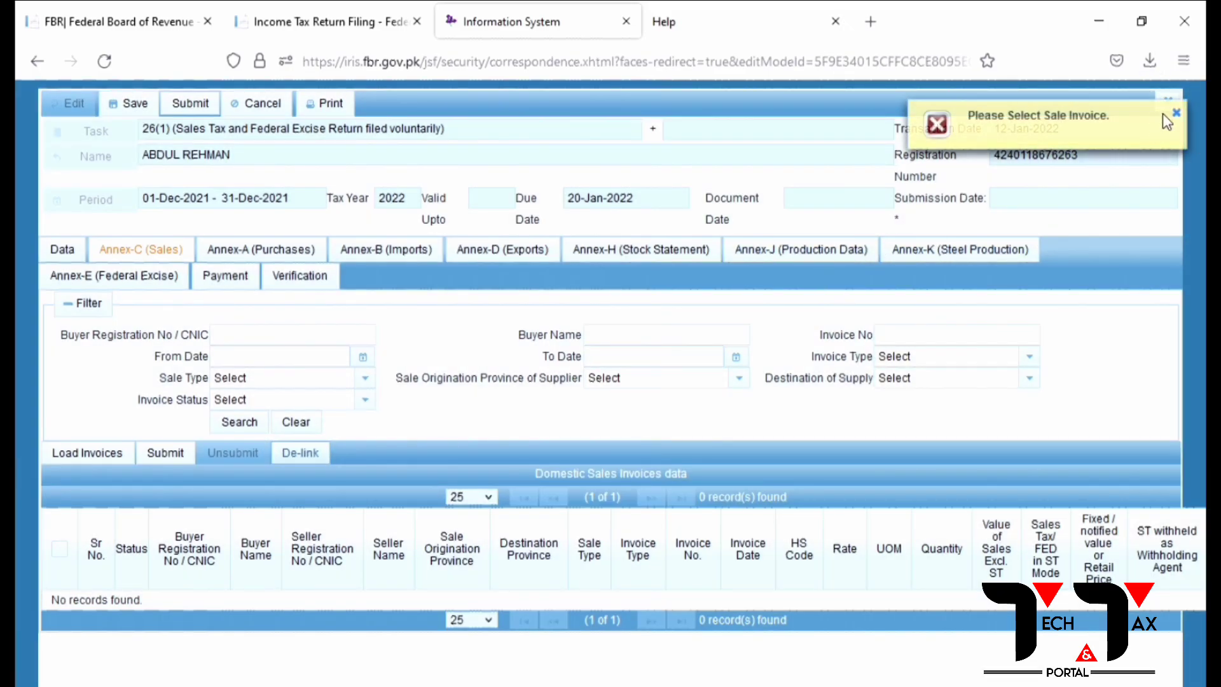
left_click(60, 549)
left_click(314, 462)
left_click(1174, 118)
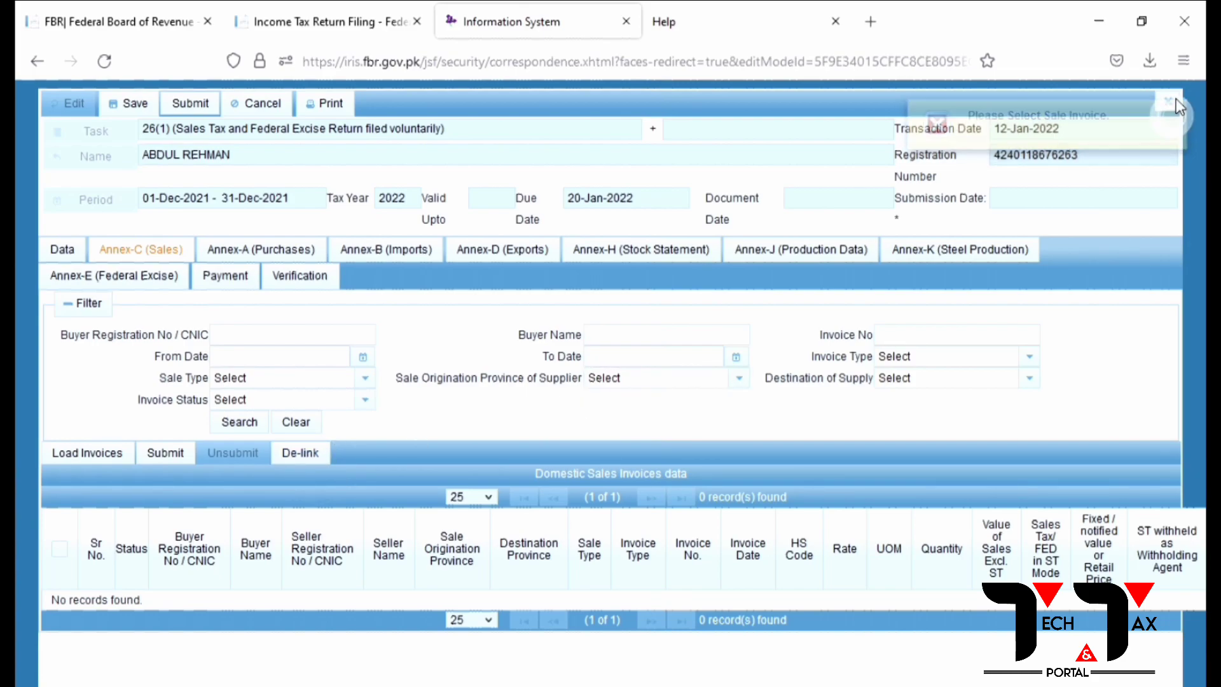
left_click(1171, 100)
left_click(503, 502)
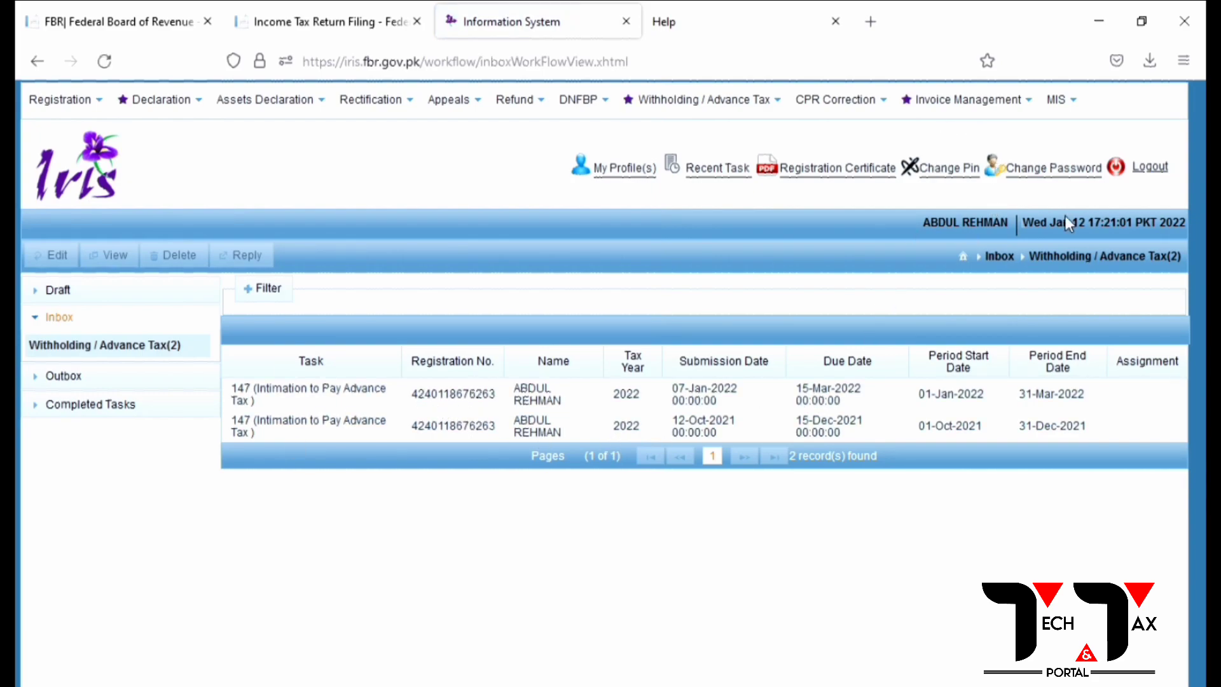
Step: Select all 17 invoices in the Sales Ledger and delete them
left_click(945, 164)
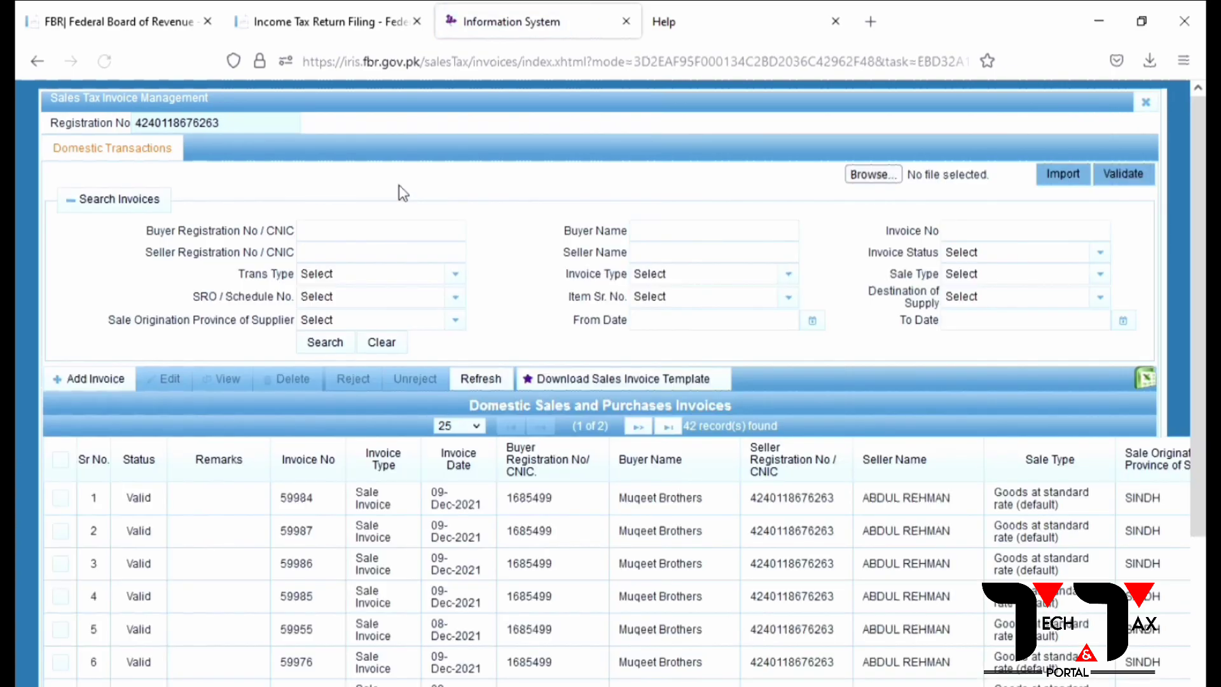
scroll(164, 518, "down", 3)
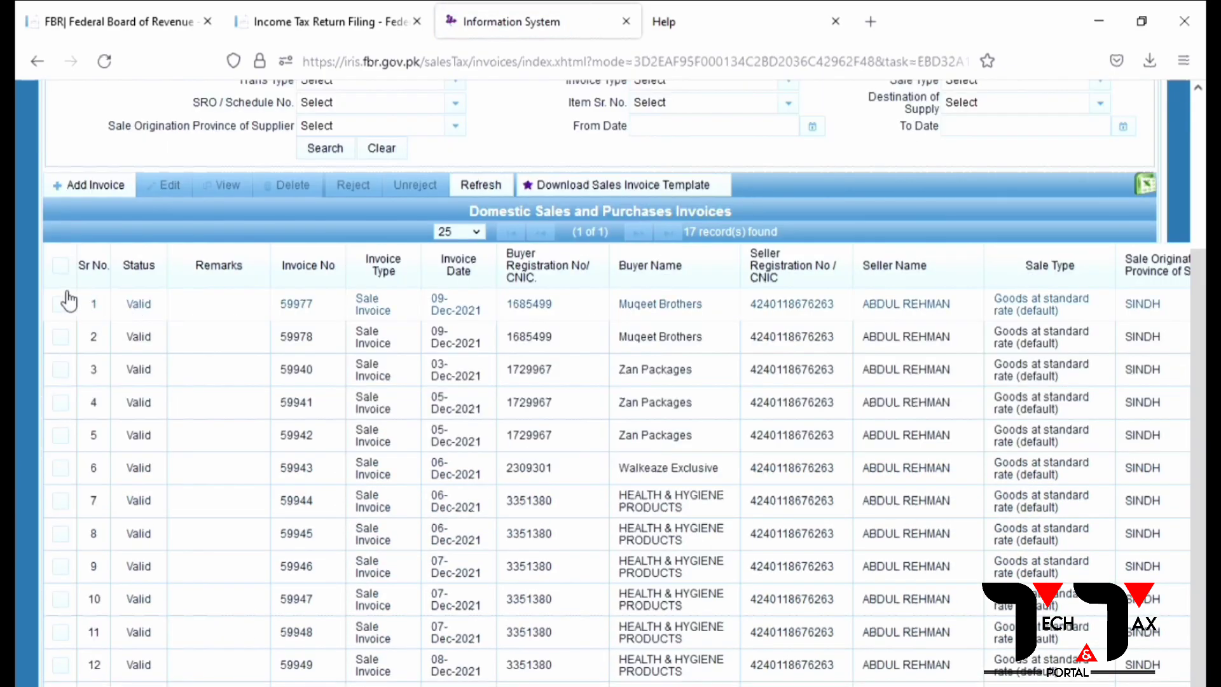
left_click(60, 267)
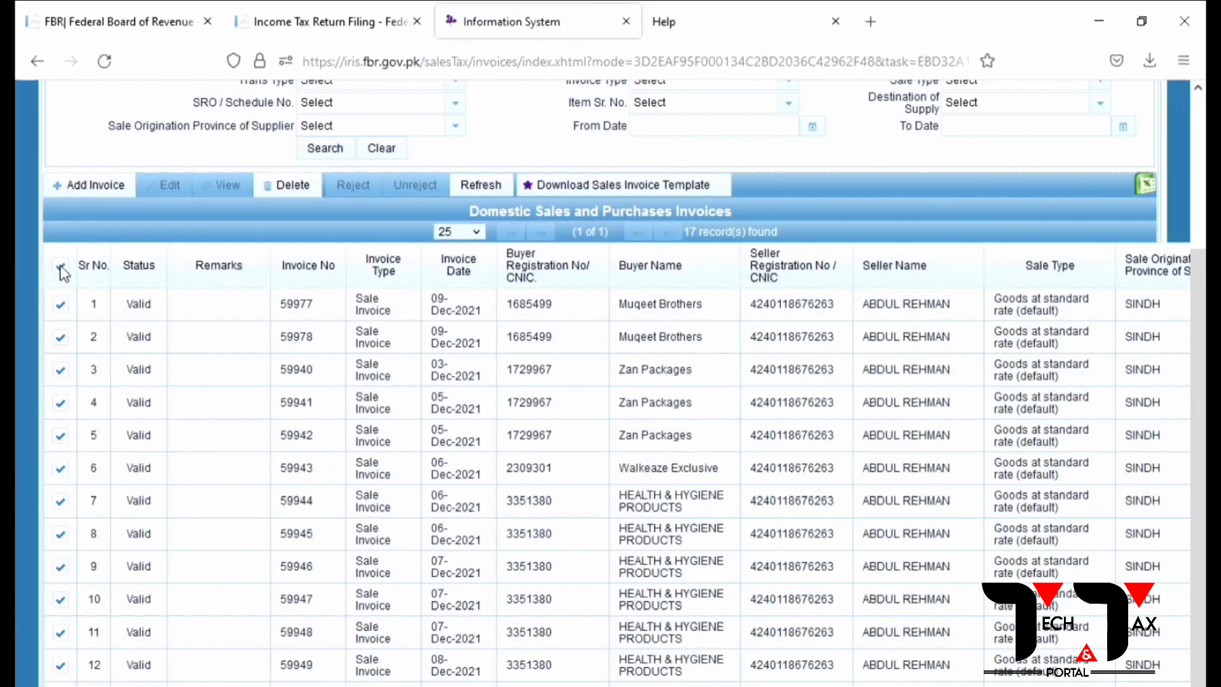
left_click(284, 185)
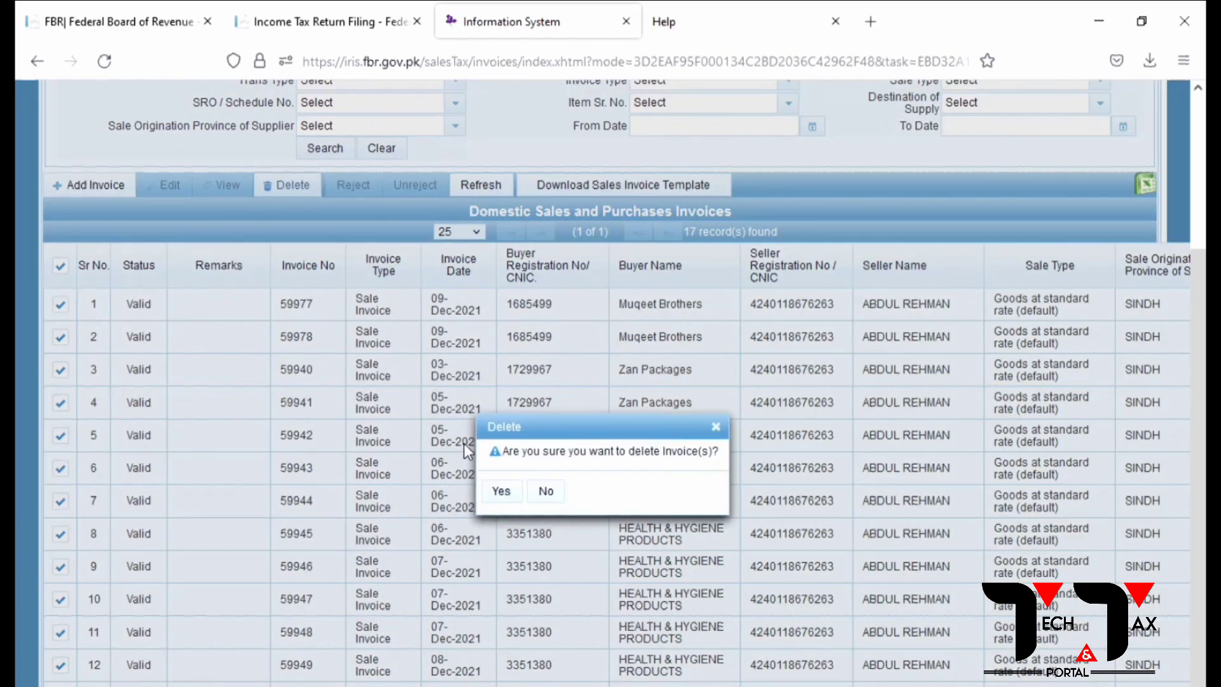
left_click(501, 490)
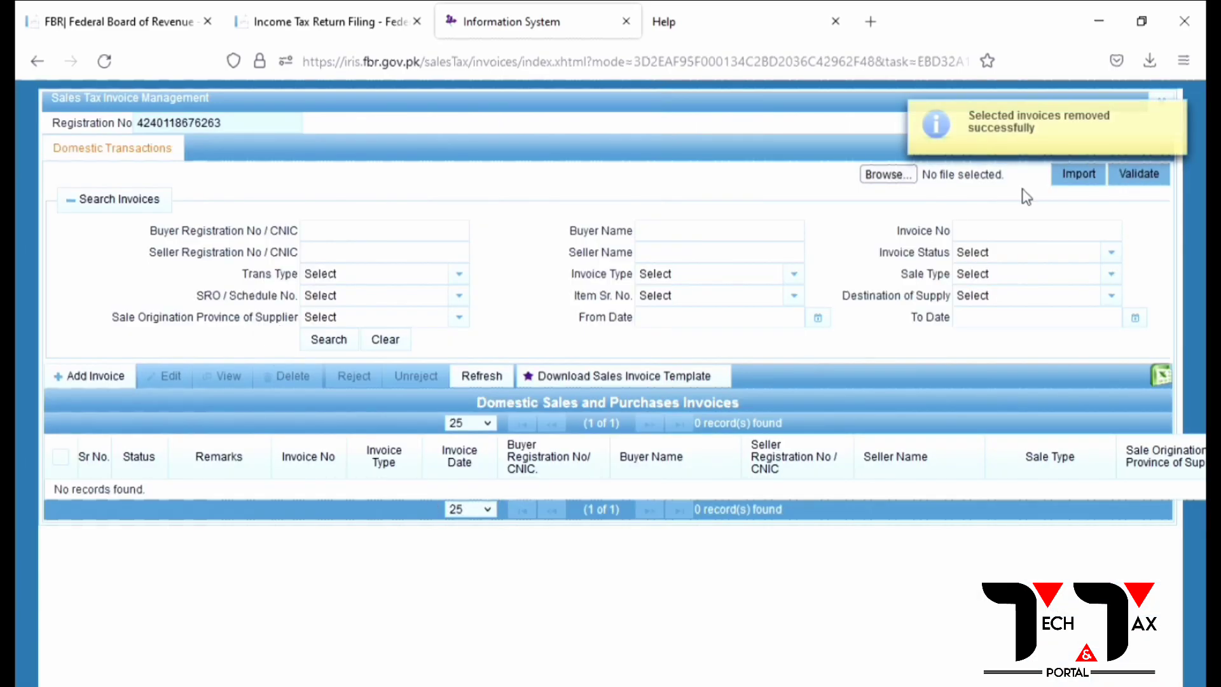